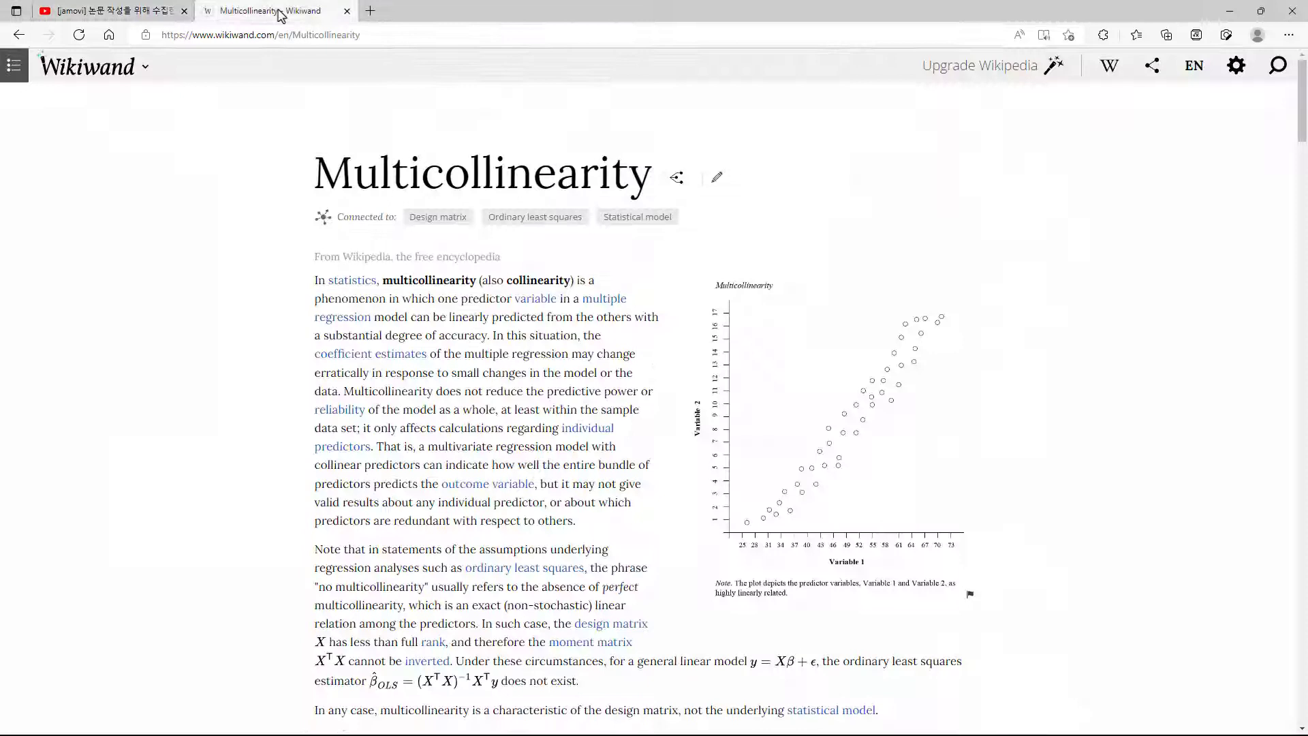
View the introduction of the Wikiwand article on Multicollinearity, and return to the YouTube page
{"action": "left_click", "coordinate": [281, 14]}
{"action": "mouse_move", "coordinate": [532, 307]}
{"action": "left_click", "coordinate": [116, 11]}
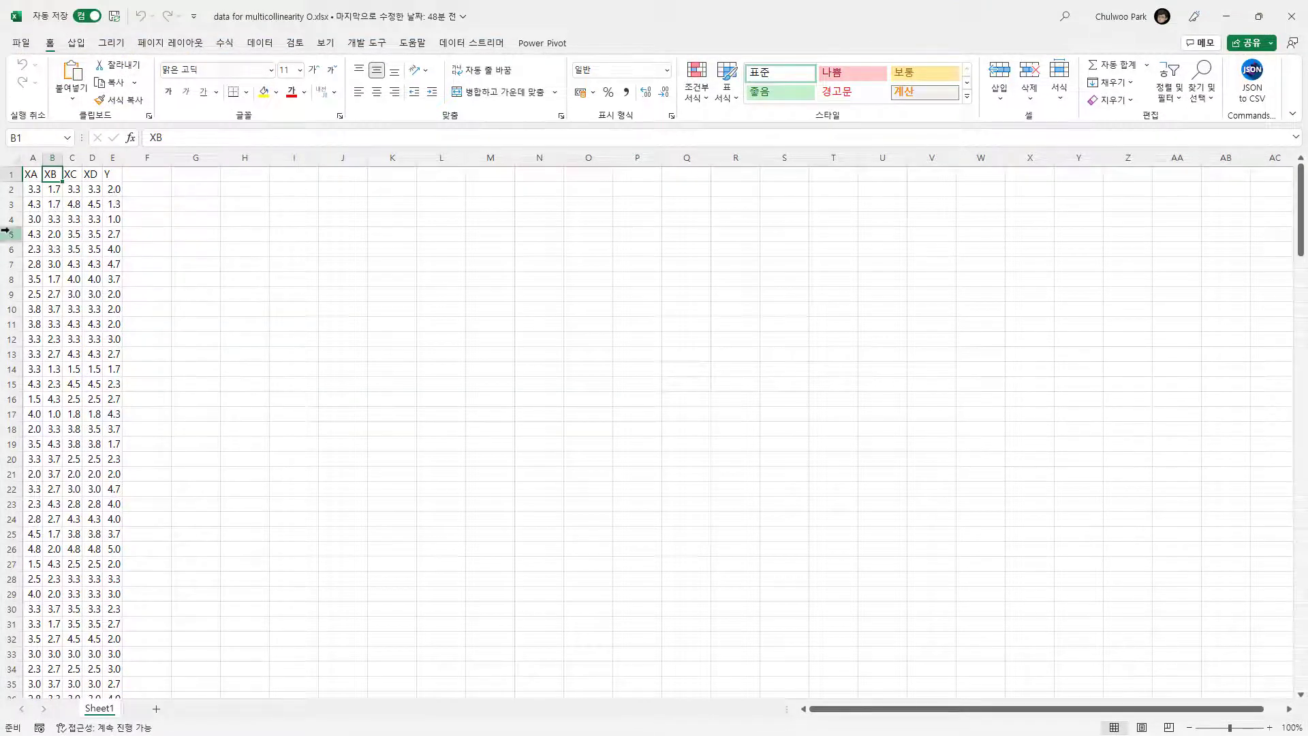
Switch to the Excel workbook and look over the predictor columns XA, XB, XC and XD and the outcome column Y
{"action": "left_click_drag", "start_coordinate": [25, 174], "coordinate": [115, 176]}
{"action": "left_click", "coordinate": [113, 175]}
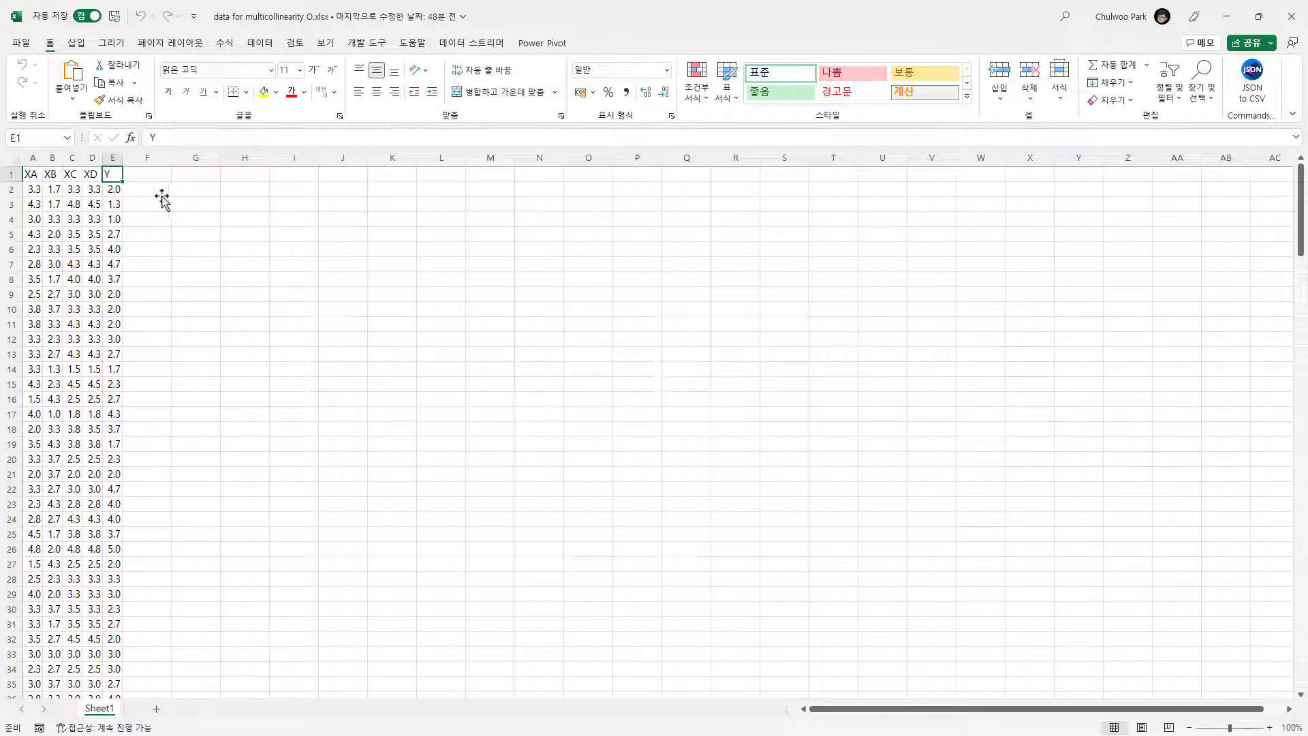
{"action": "left_click_drag", "start_coordinate": [29, 175], "coordinate": [94, 387]}
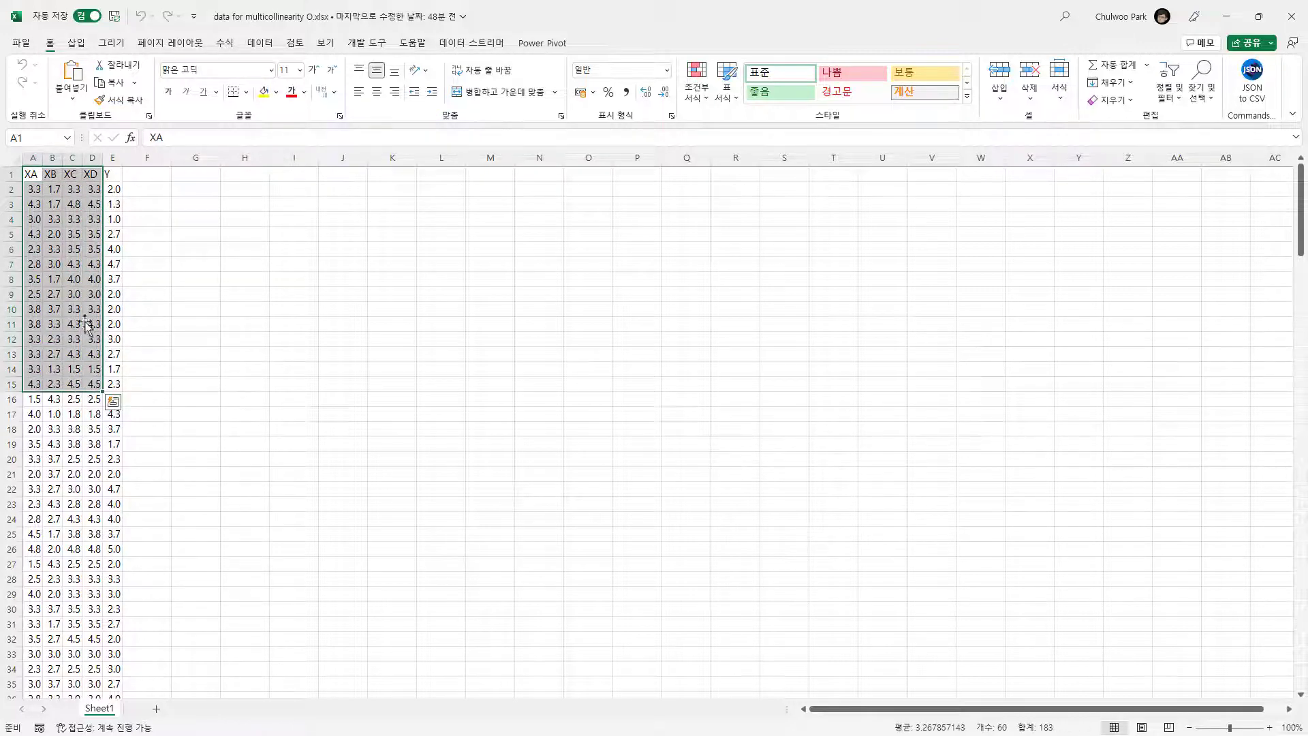
{"action": "left_click", "coordinate": [81, 278]}
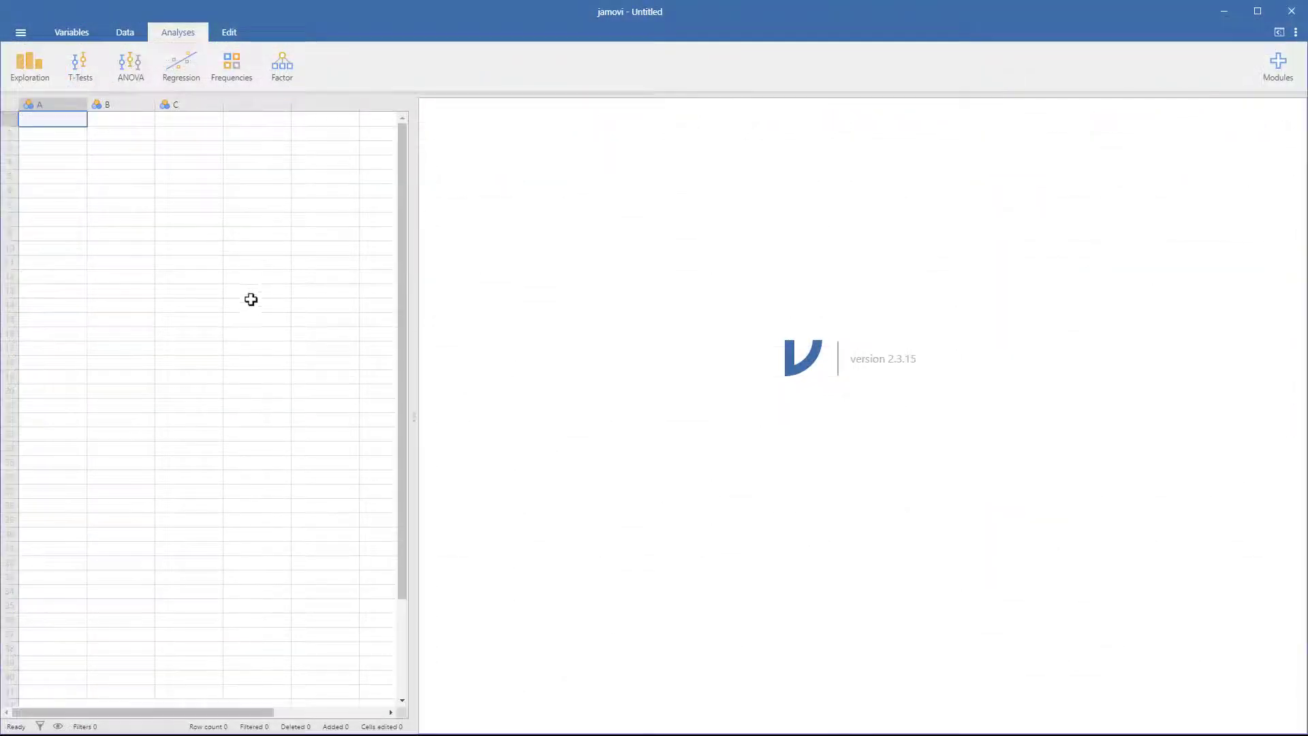
Switch to jamovi, open the data file "data for multicollinearity O.xlsx" and look through its rows down to the last record
{"action": "left_click", "coordinate": [21, 33]}
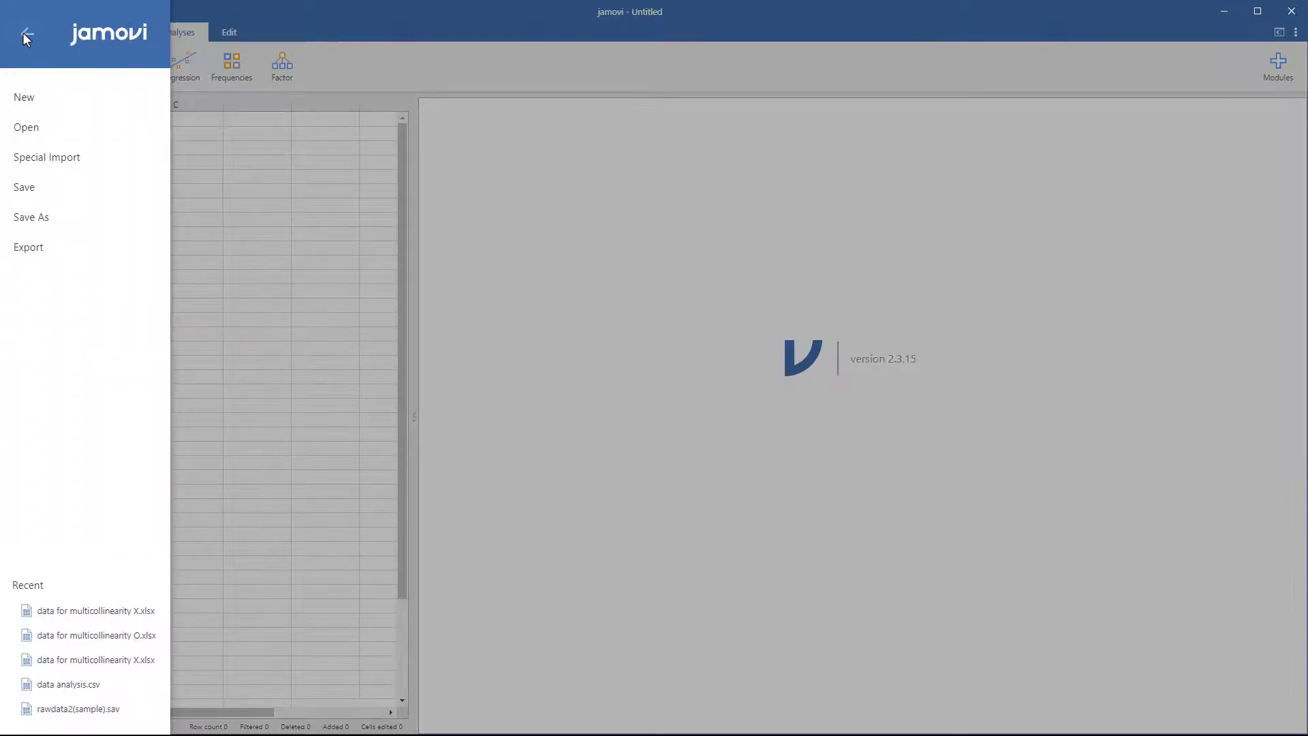
{"action": "left_click", "coordinate": [27, 130]}
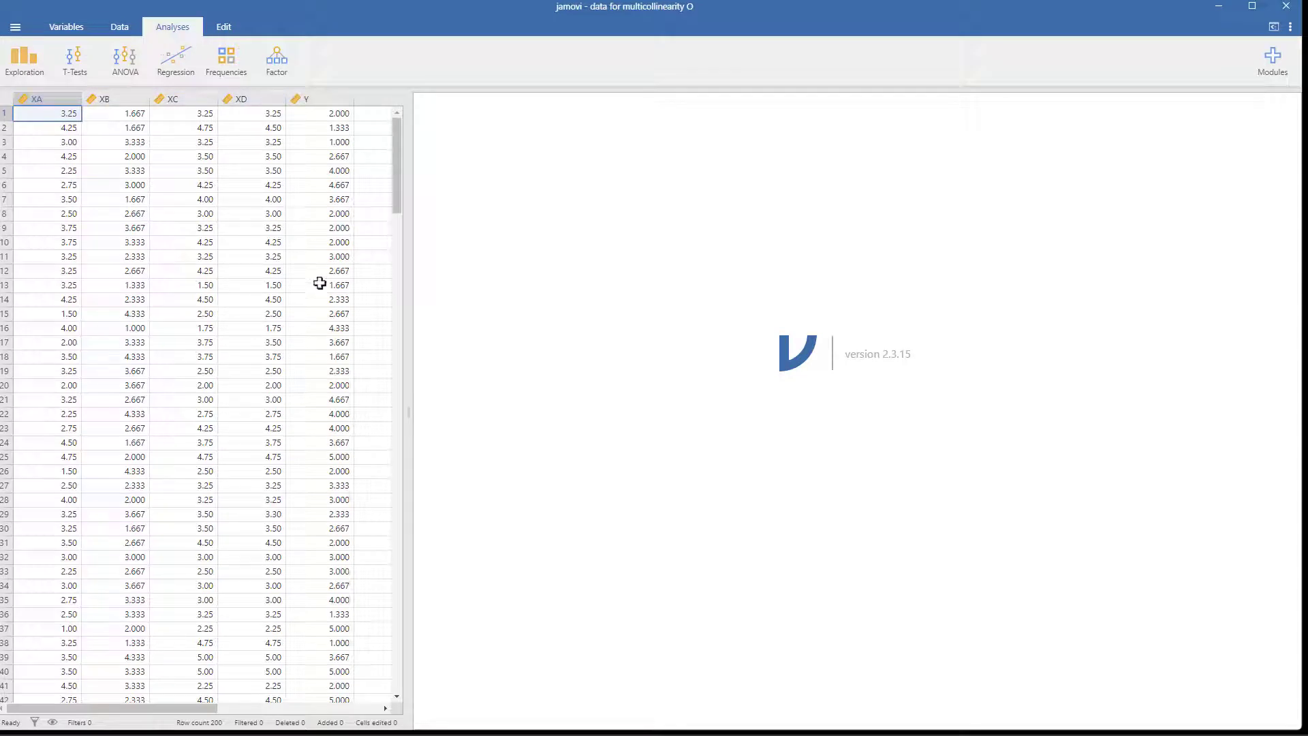
{"action": "scroll", "coordinate": [308, 354], "scroll_direction": "down", "scroll_amount": 3}
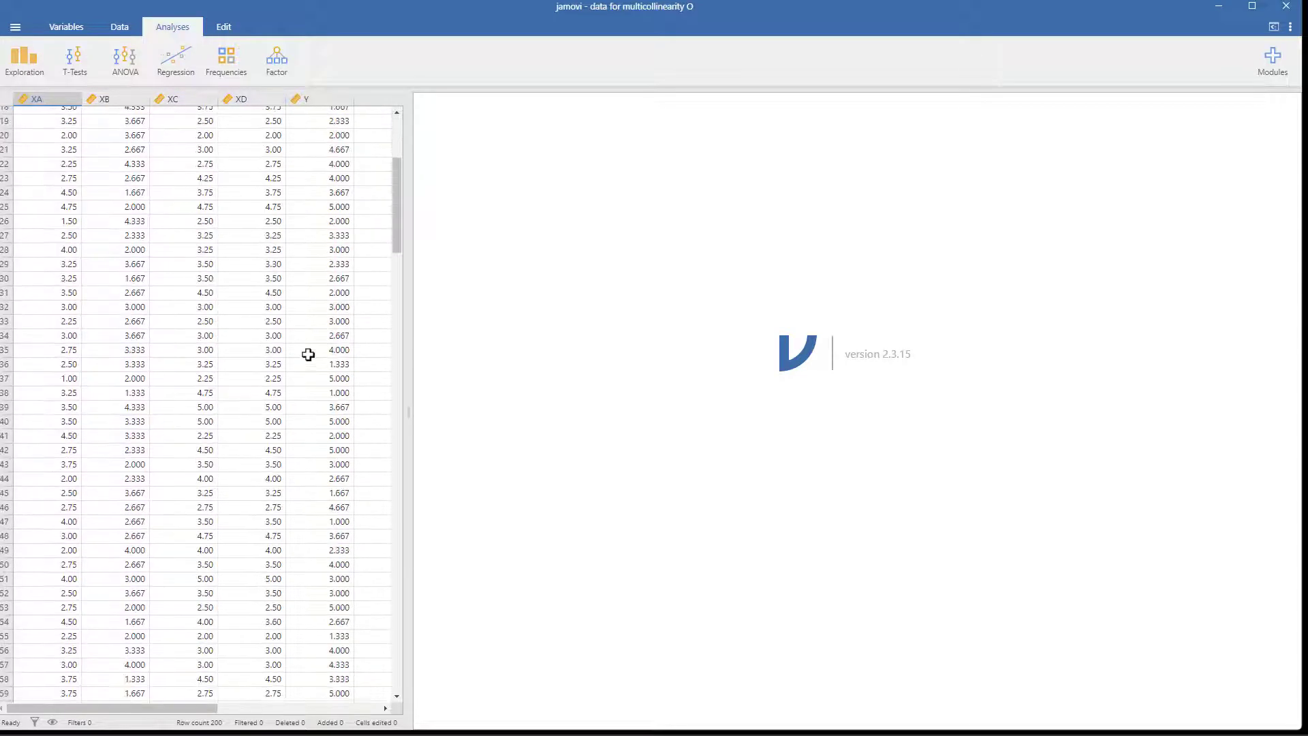
{"action": "scroll", "coordinate": [308, 354], "scroll_direction": "down", "scroll_amount": 2}
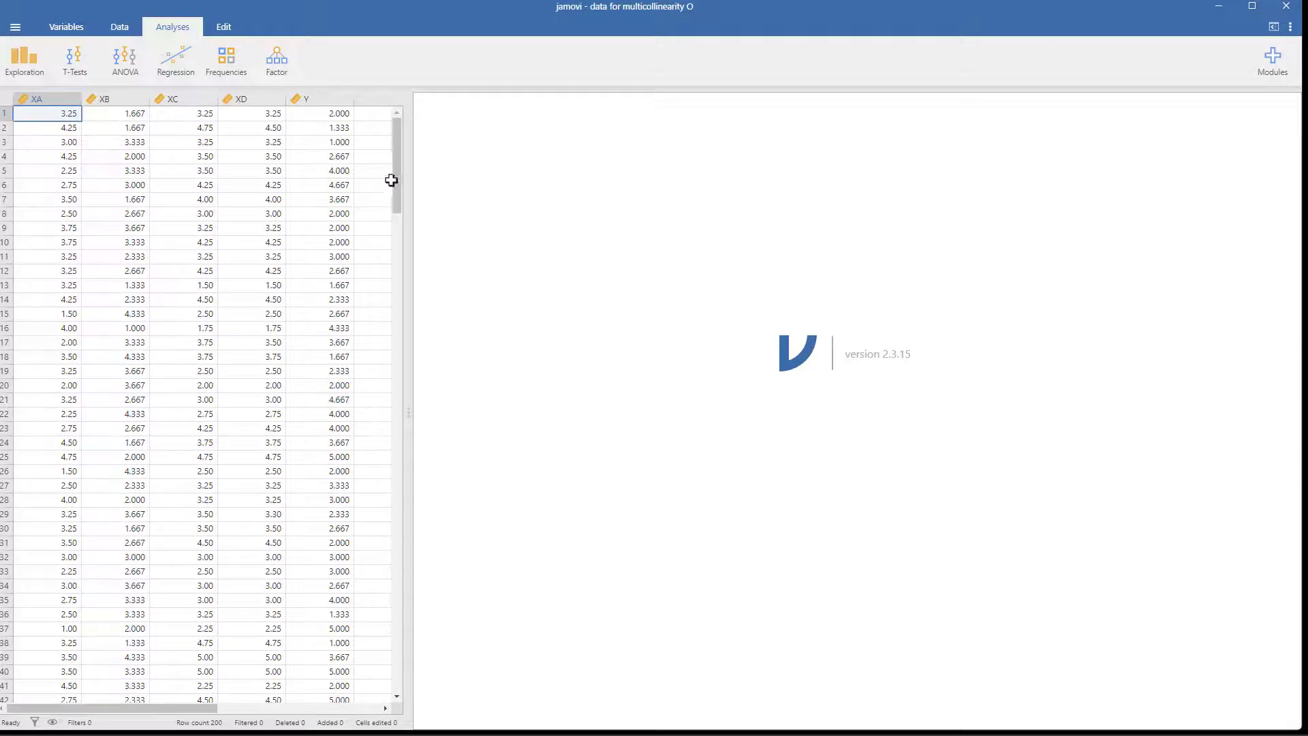
{"action": "left_click_drag", "start_coordinate": [396, 181], "coordinate": [380, 616]}
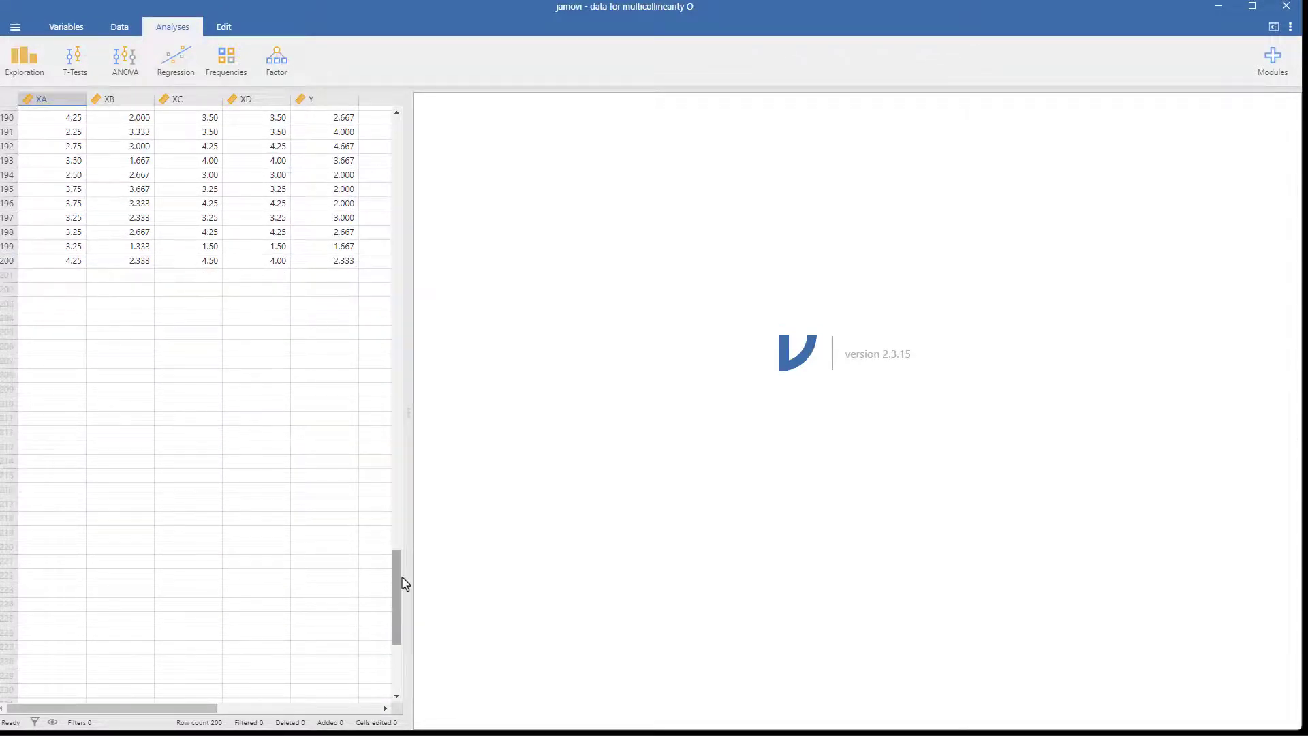
{"action": "left_click_drag", "start_coordinate": [400, 581], "coordinate": [396, 123]}
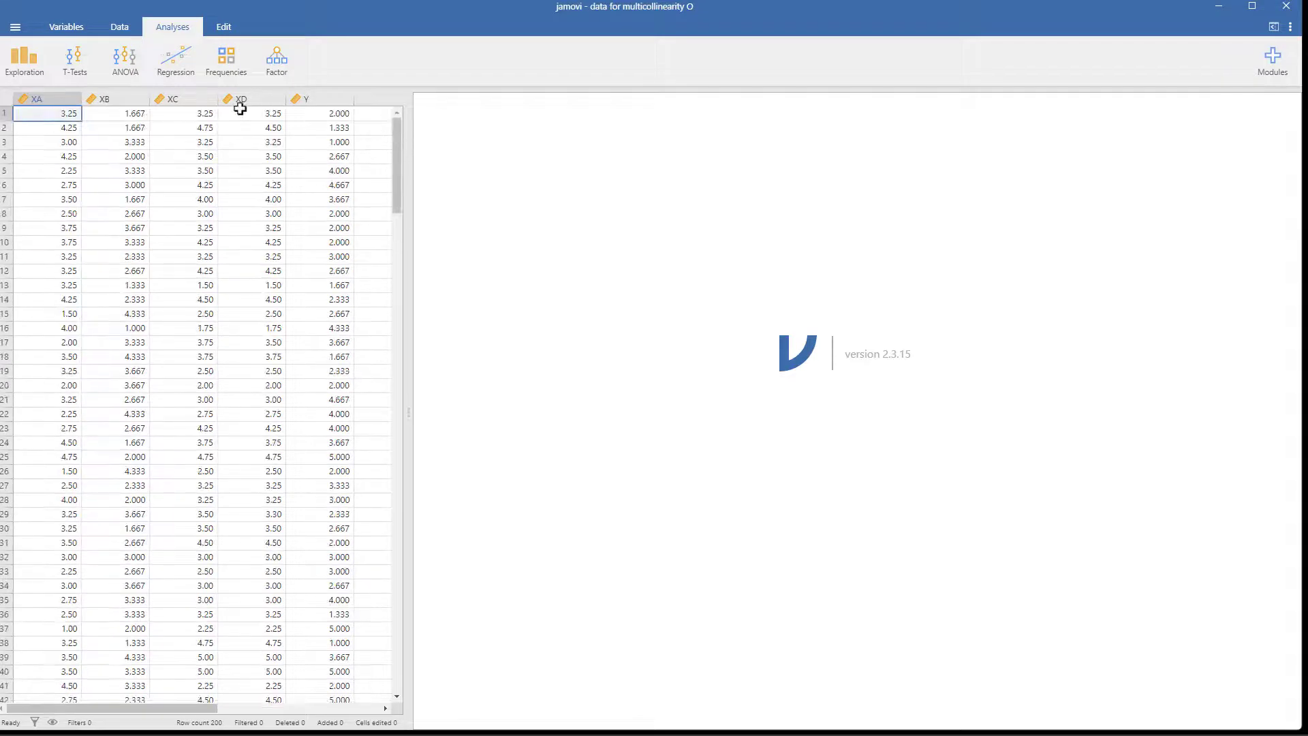
Create a Linear Regression analysis with Y as the dependent variable
{"action": "left_click", "coordinate": [175, 64]}
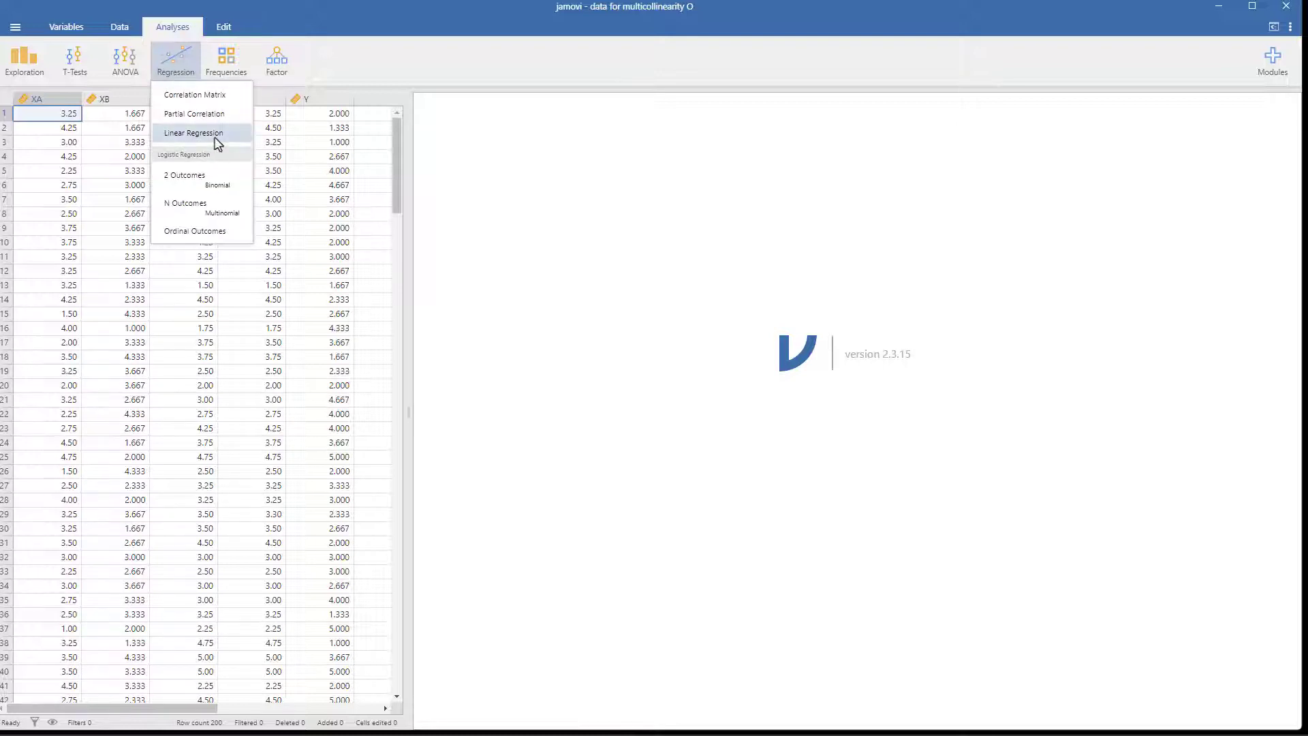
{"action": "left_click", "coordinate": [194, 133]}
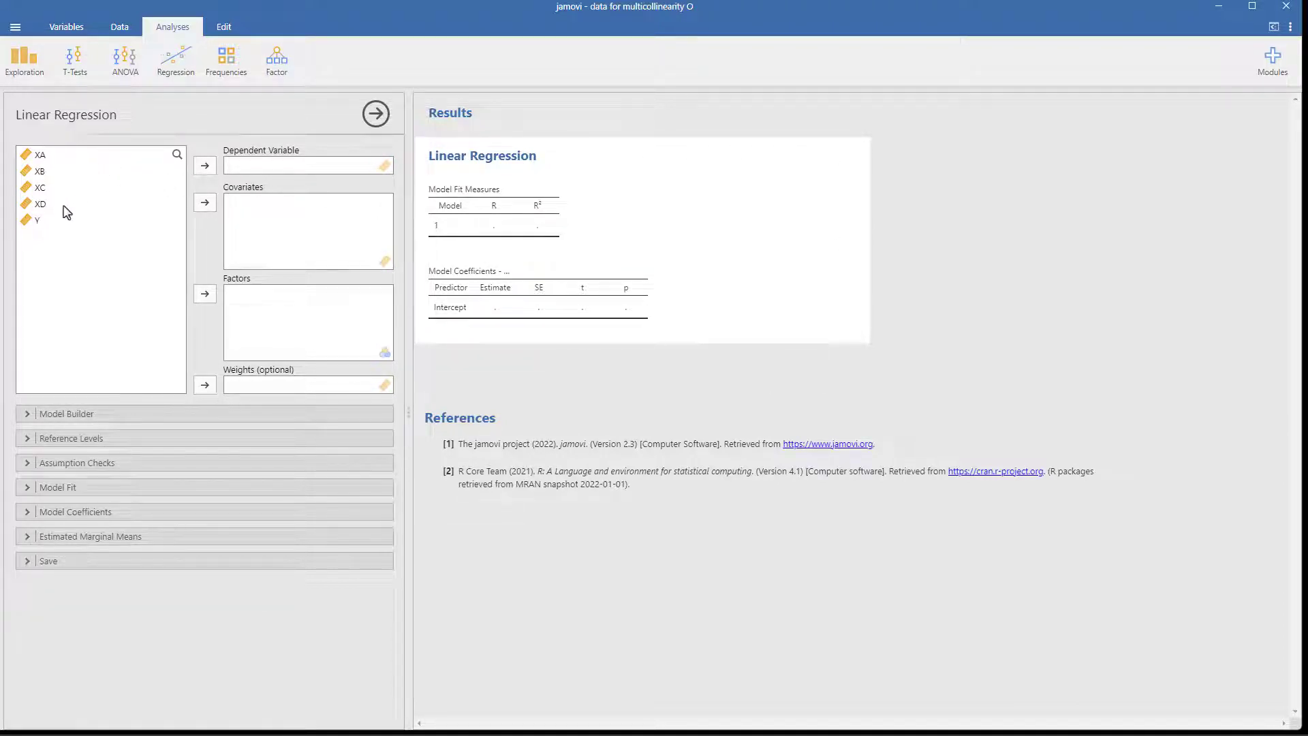
{"action": "left_click", "coordinate": [39, 223]}
{"action": "left_click", "coordinate": [206, 171]}
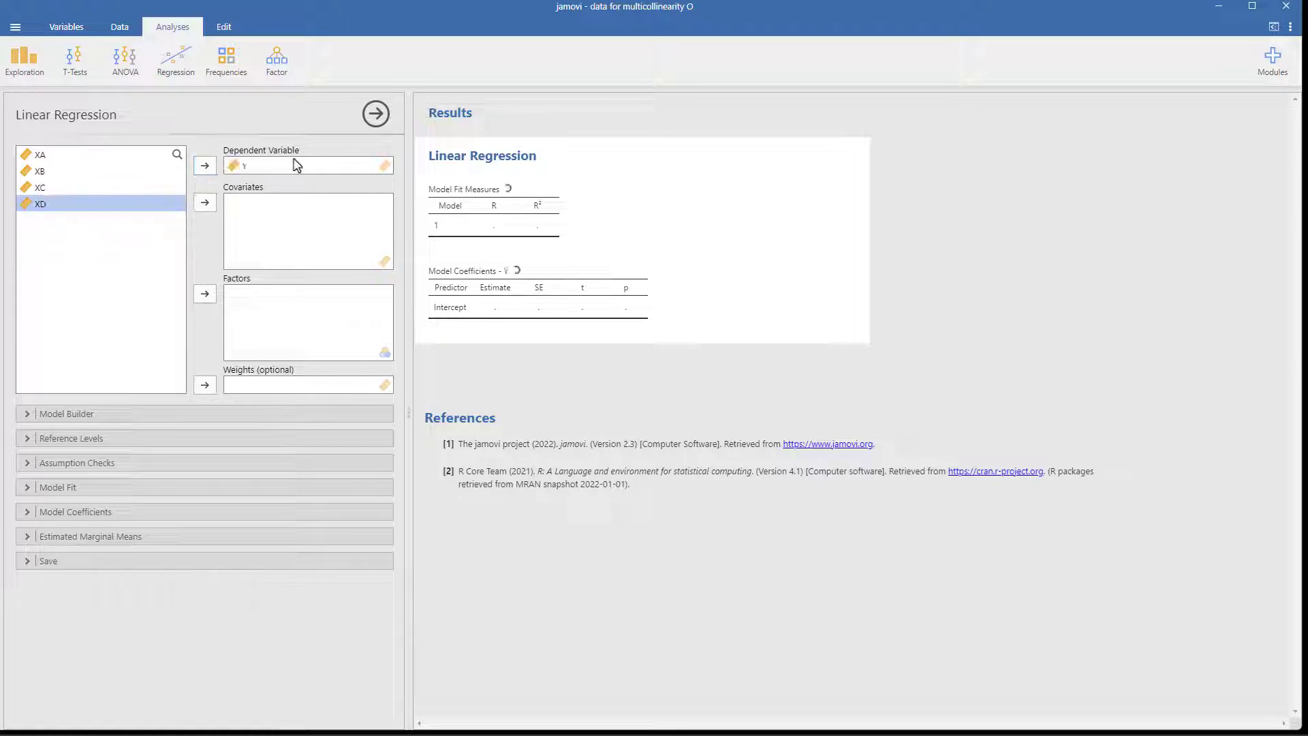
Add XA, XB, XC and XD as the regression's covariates and enable Collinearity statistics under the assumption checks
{"action": "left_click", "coordinate": [52, 159]}
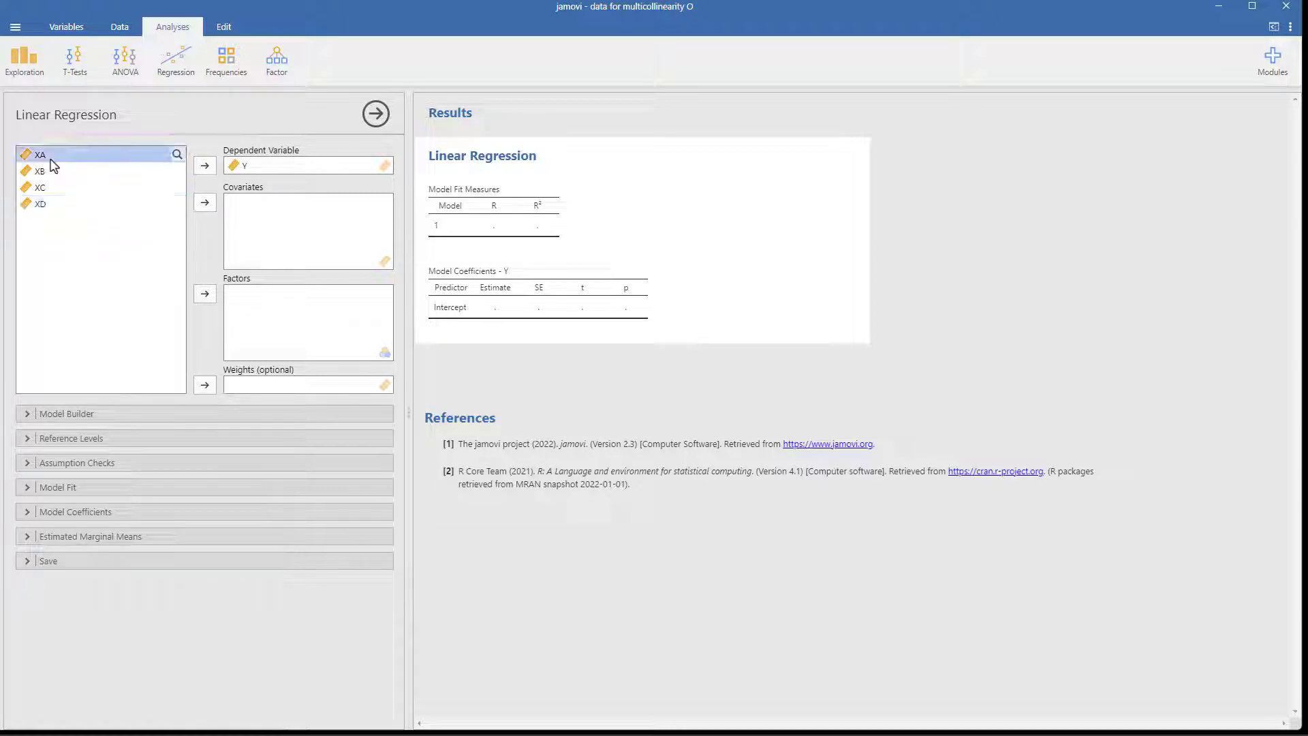
{"action": "left_click", "coordinate": [41, 204], "text": "shift"}
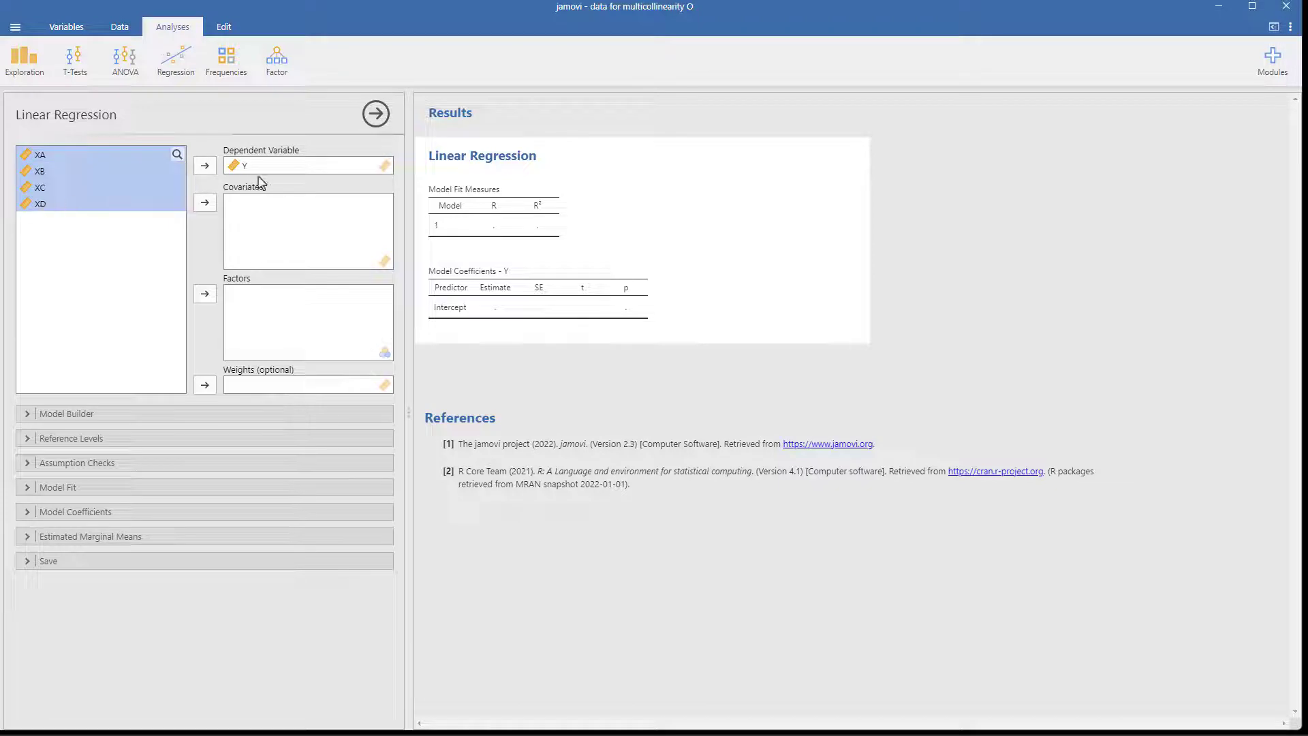
{"action": "left_click", "coordinate": [205, 203]}
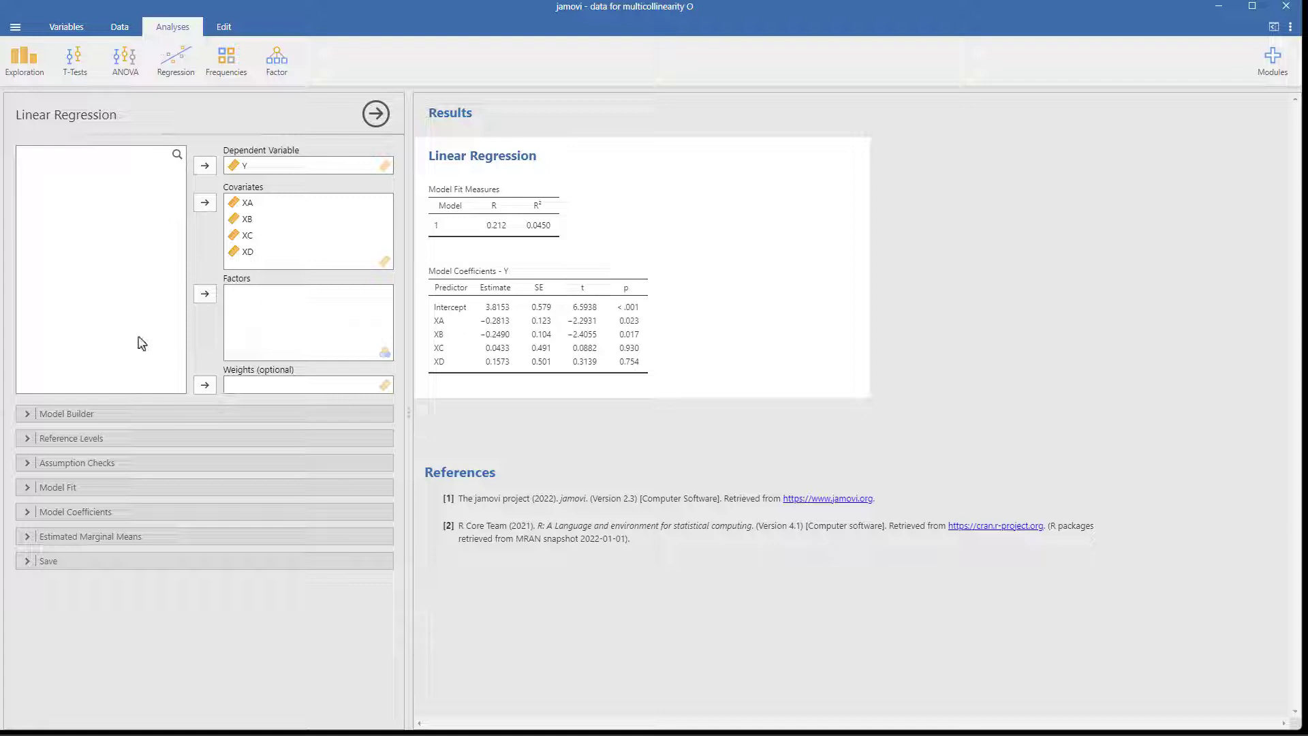
{"action": "left_click", "coordinate": [30, 466]}
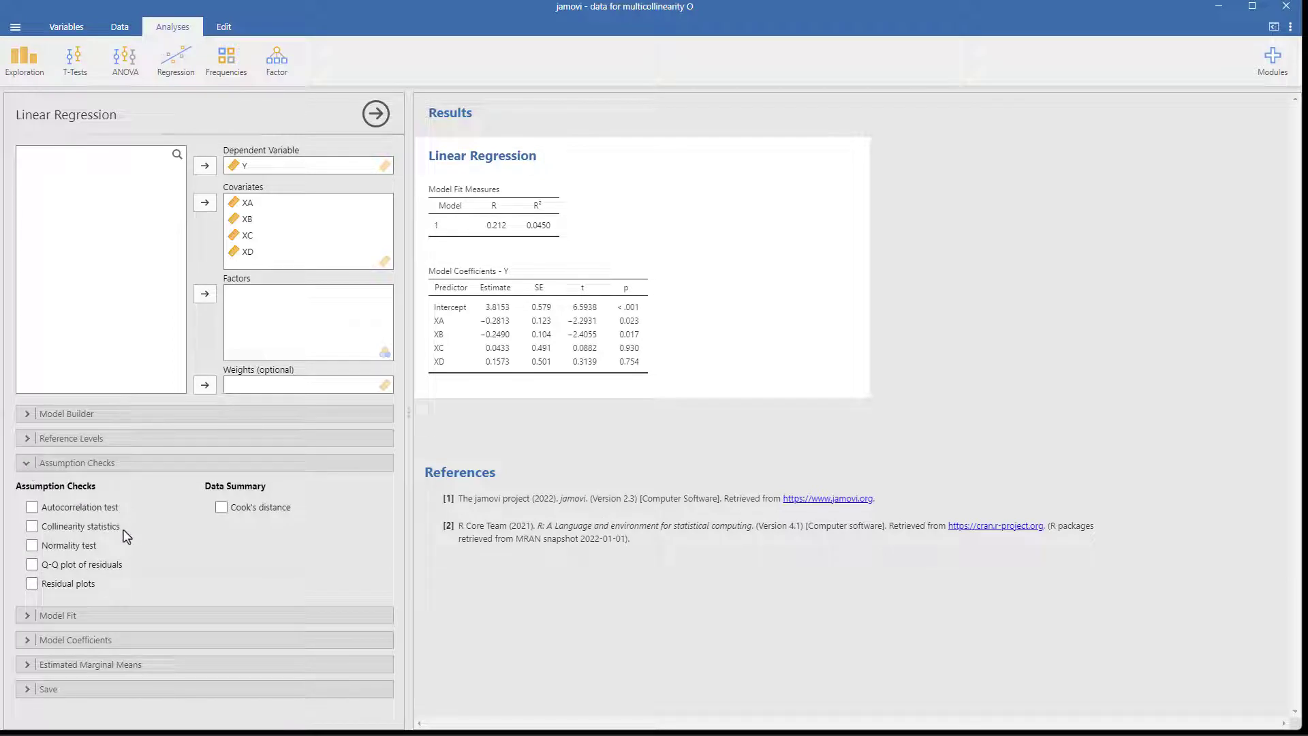
{"action": "left_click", "coordinate": [32, 528]}
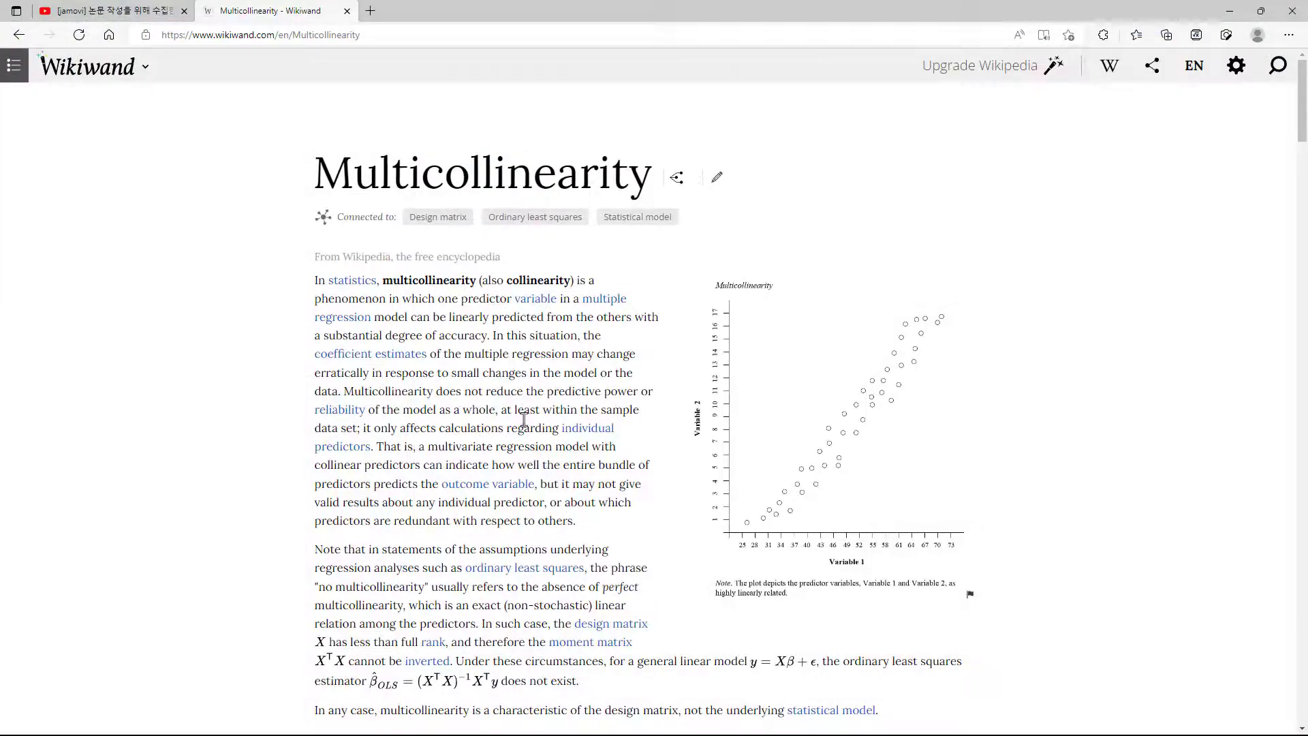
Switch to the browser and examine the tolerance and VIF criteria in the Detection section of the Multicollinearity article
{"action": "scroll", "coordinate": [524, 419], "scroll_direction": "down", "scroll_amount": 19}
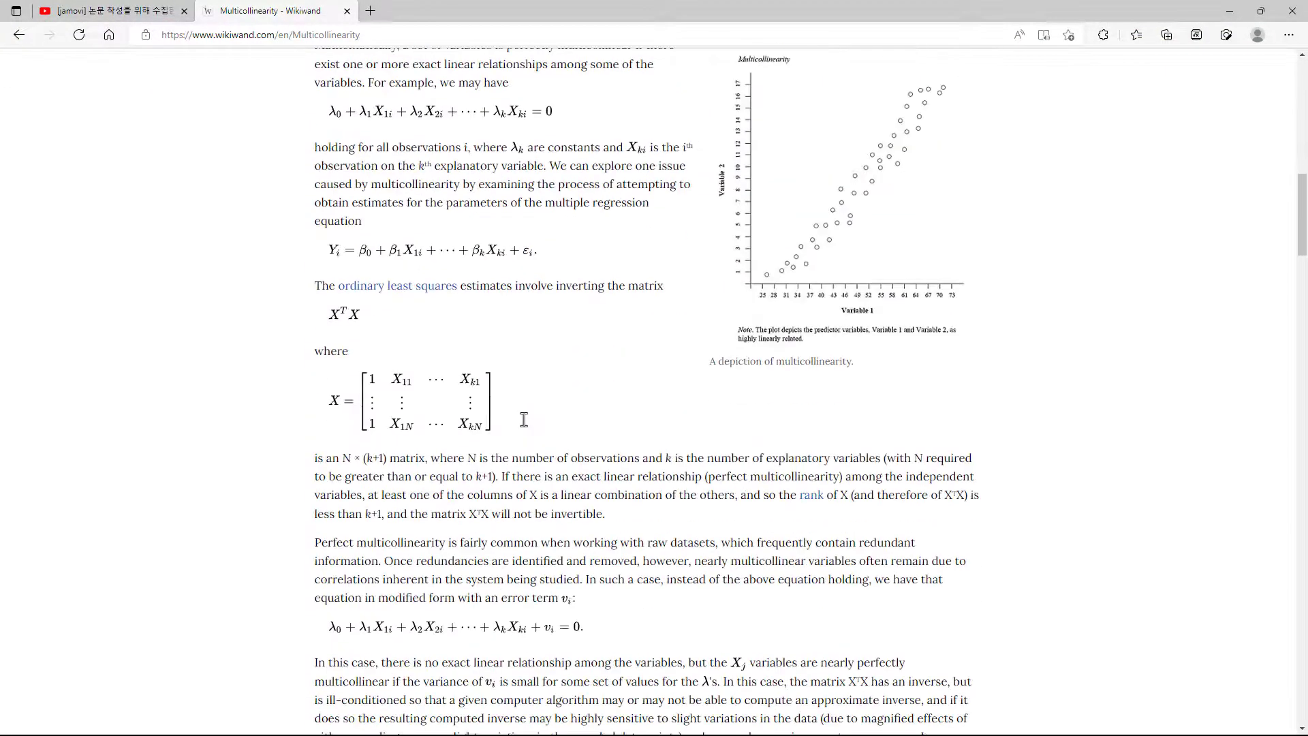
{"action": "scroll", "coordinate": [524, 419], "scroll_direction": "down", "scroll_amount": 2}
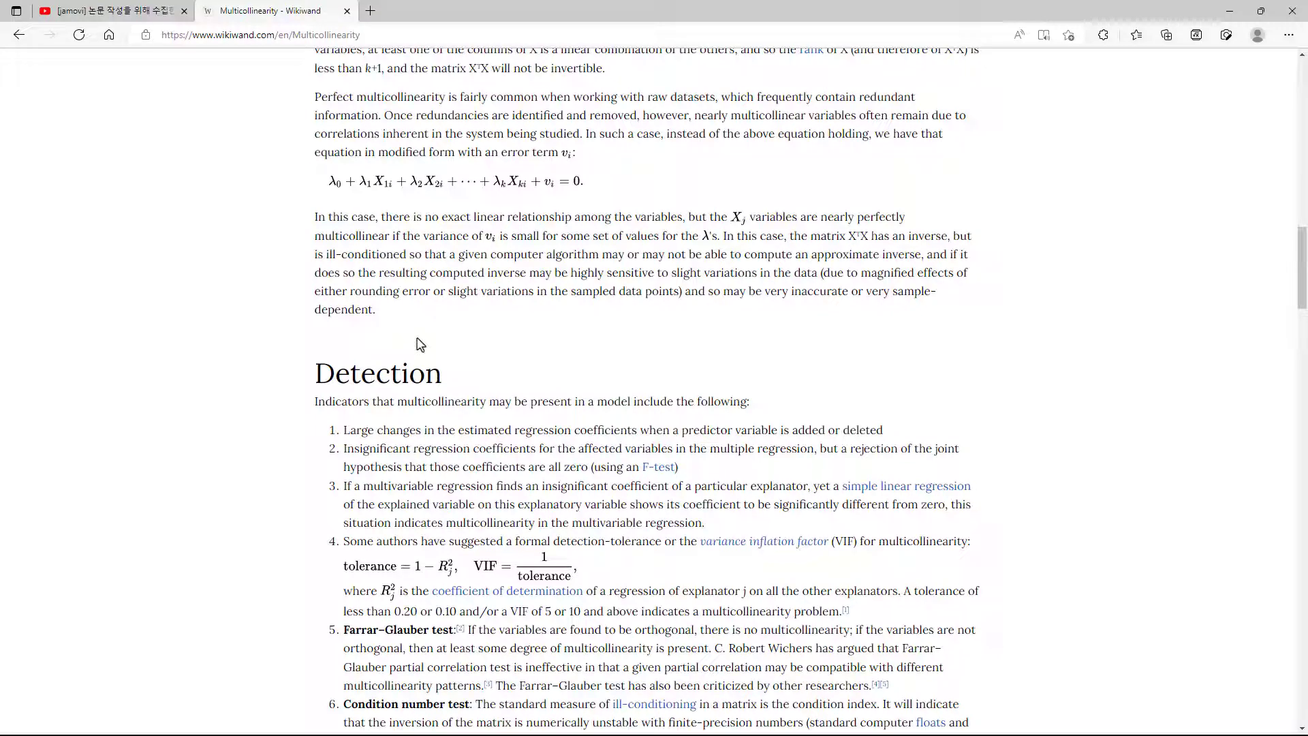
{"action": "scroll", "coordinate": [421, 344], "scroll_direction": "down", "scroll_amount": 4}
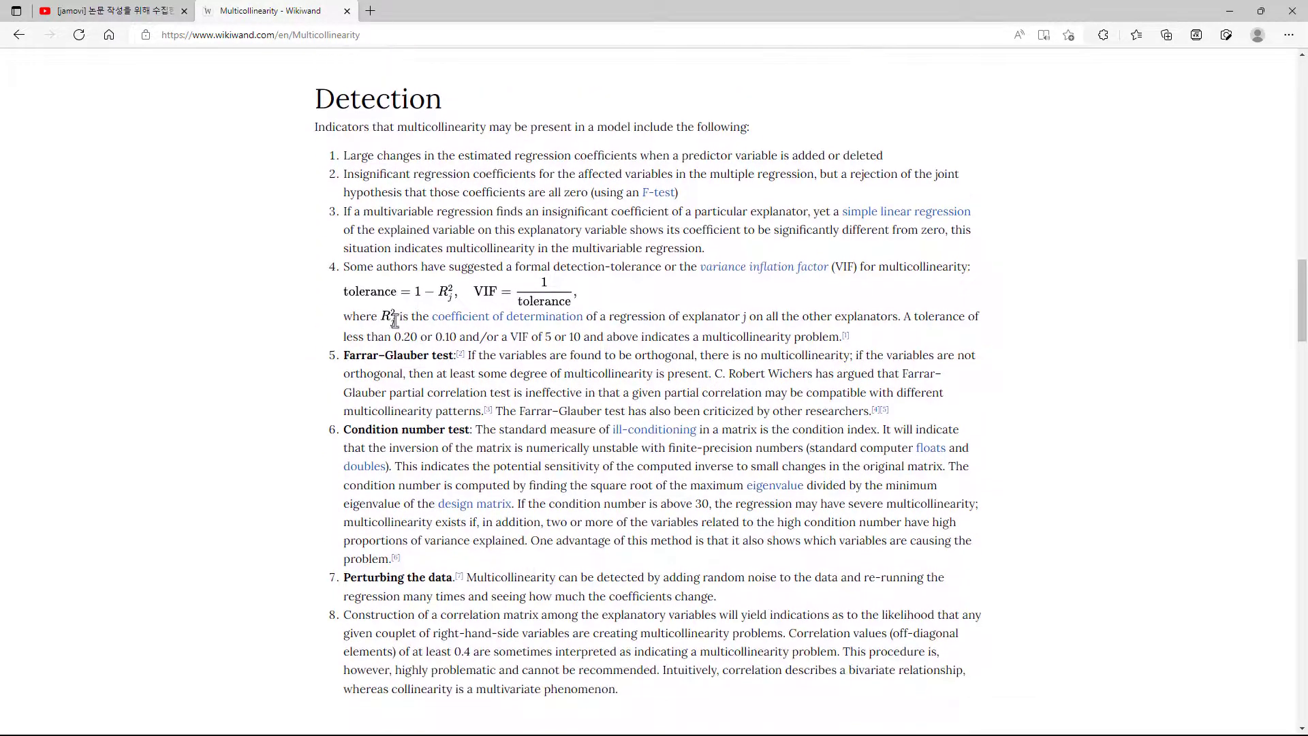
{"action": "left_click_drag", "start_coordinate": [347, 268], "coordinate": [884, 343]}
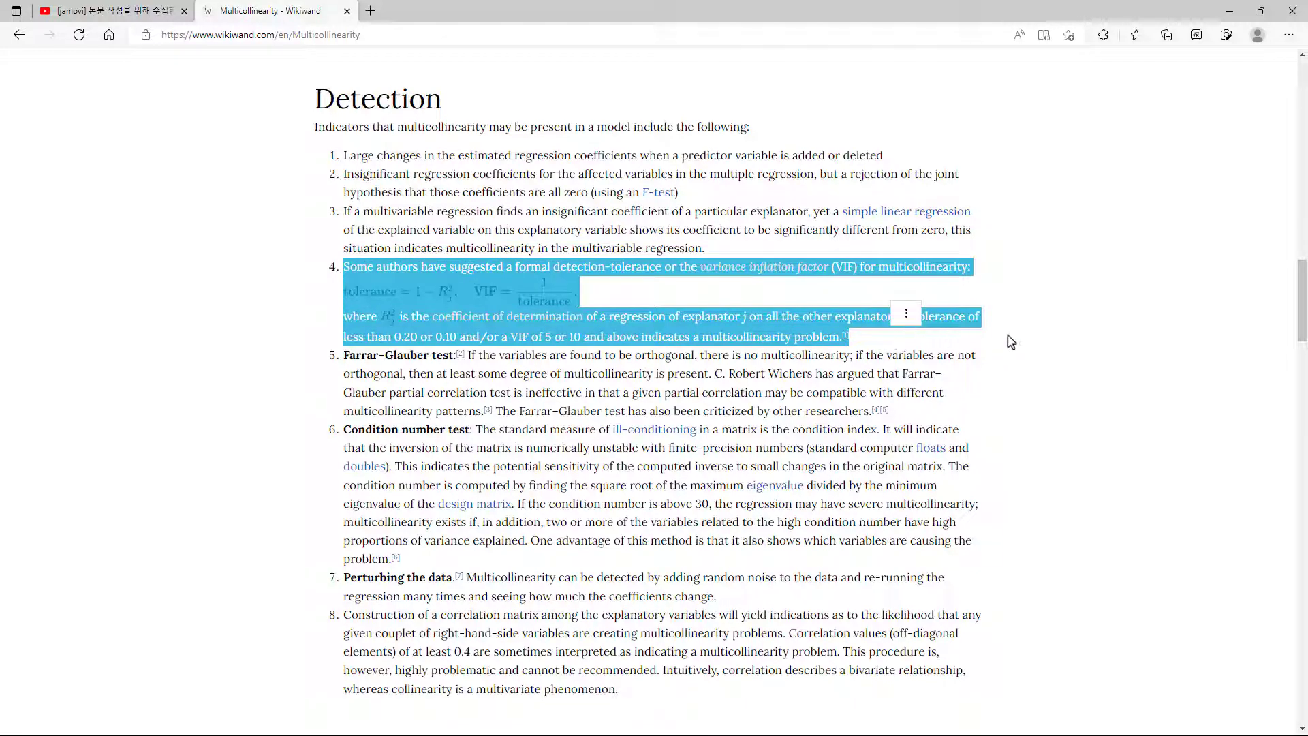
{"action": "left_click", "coordinate": [329, 297]}
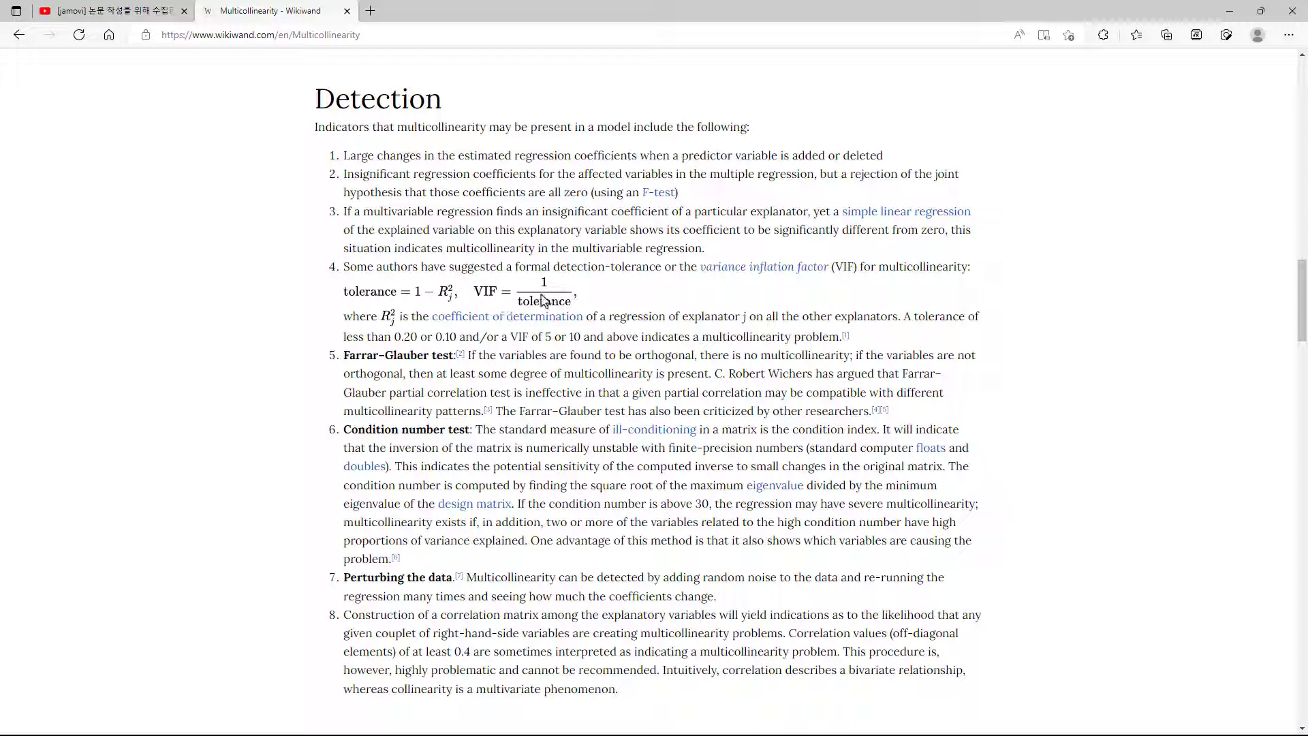
{"action": "mouse_move", "coordinate": [531, 318]}
{"action": "left_click_drag", "start_coordinate": [437, 336], "coordinate": [458, 336]}
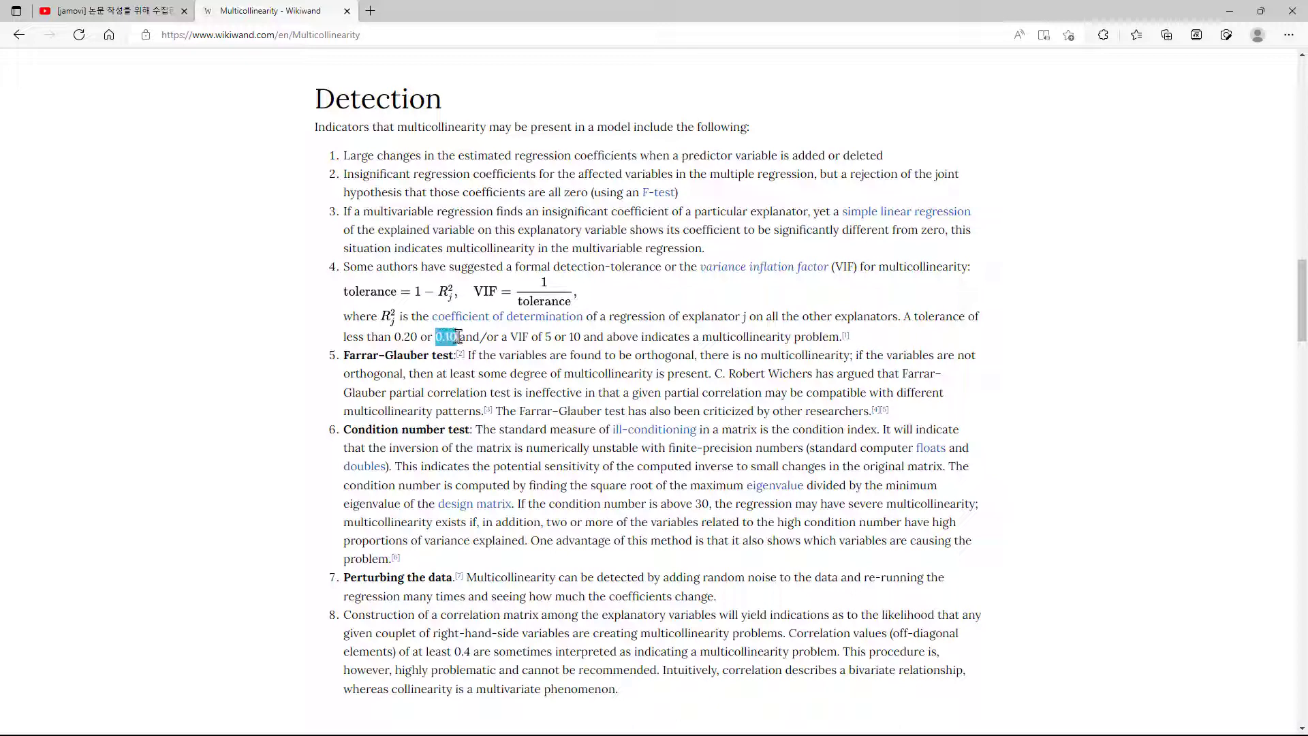
{"action": "left_click", "coordinate": [575, 338]}
{"action": "left_click_drag", "start_coordinate": [903, 316], "coordinate": [922, 339]}
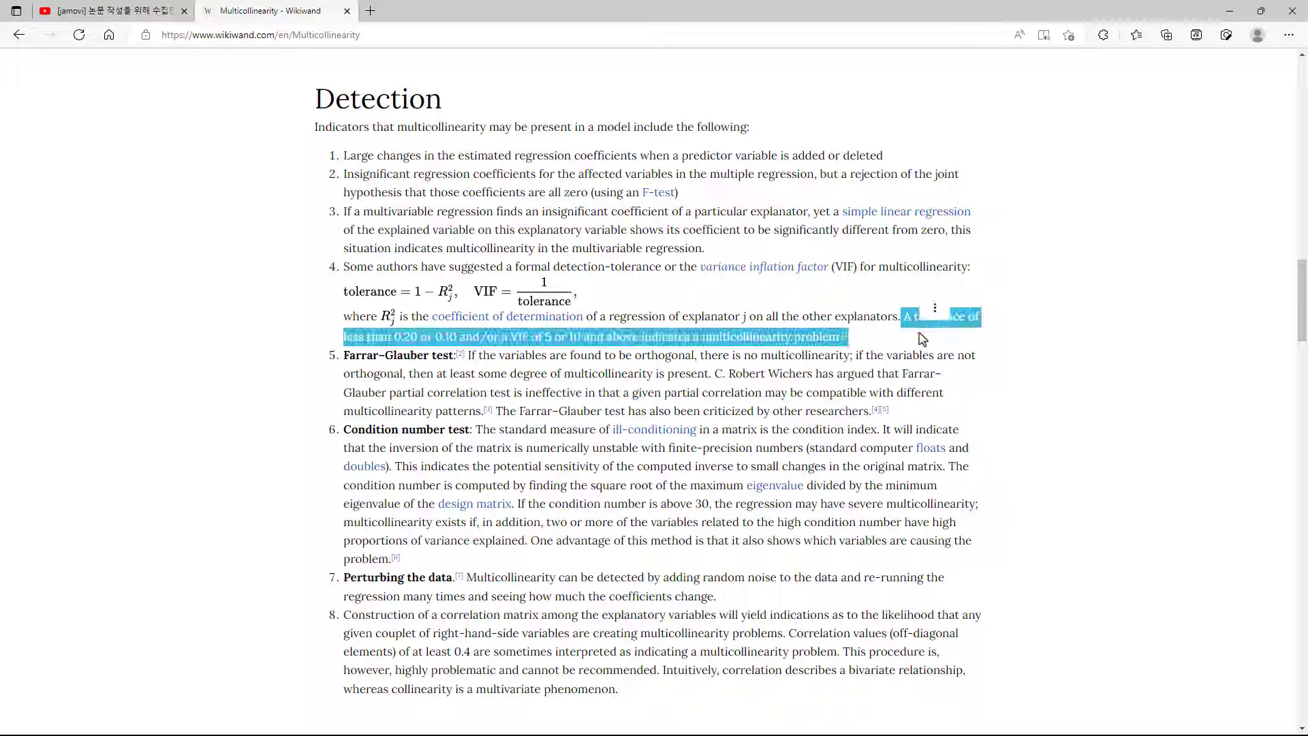
{"action": "left_click", "coordinate": [1054, 357]}
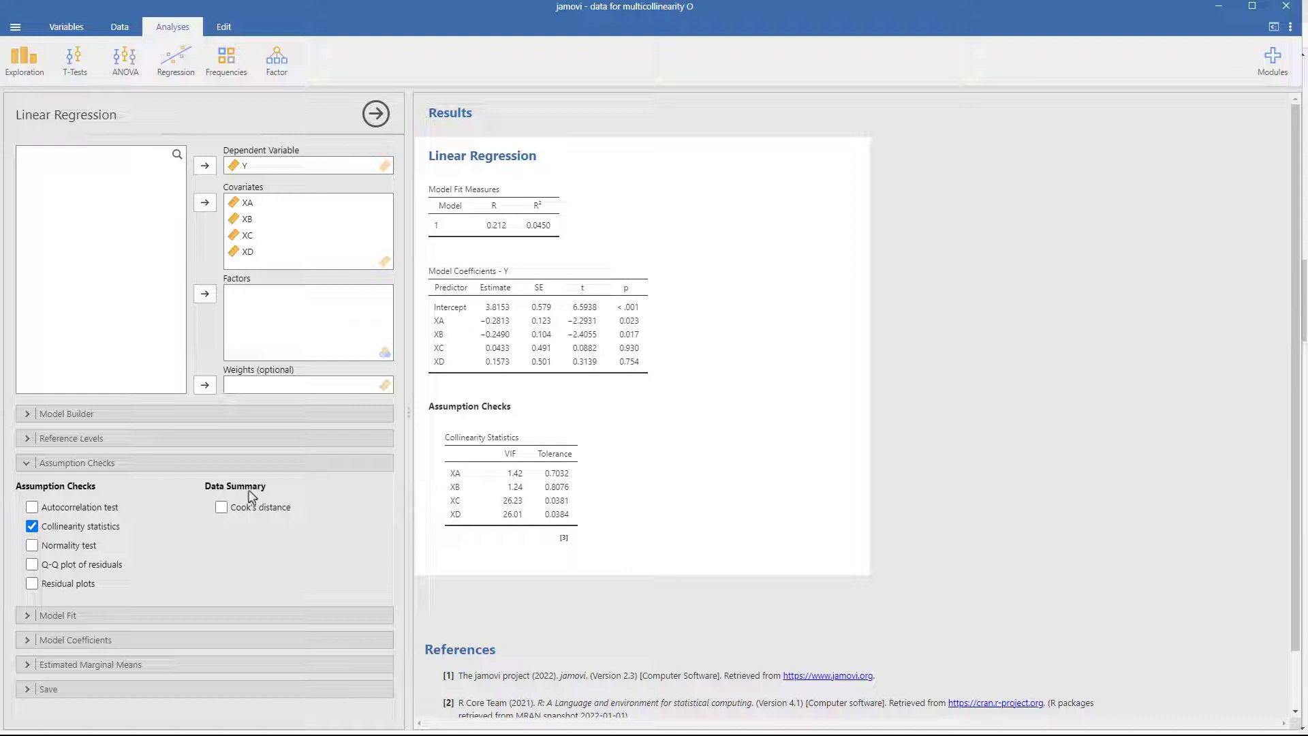
Switch to jamovi, enable the regression's Autocorrelation test to view its output, and disable it again
{"action": "left_click", "coordinate": [32, 508]}
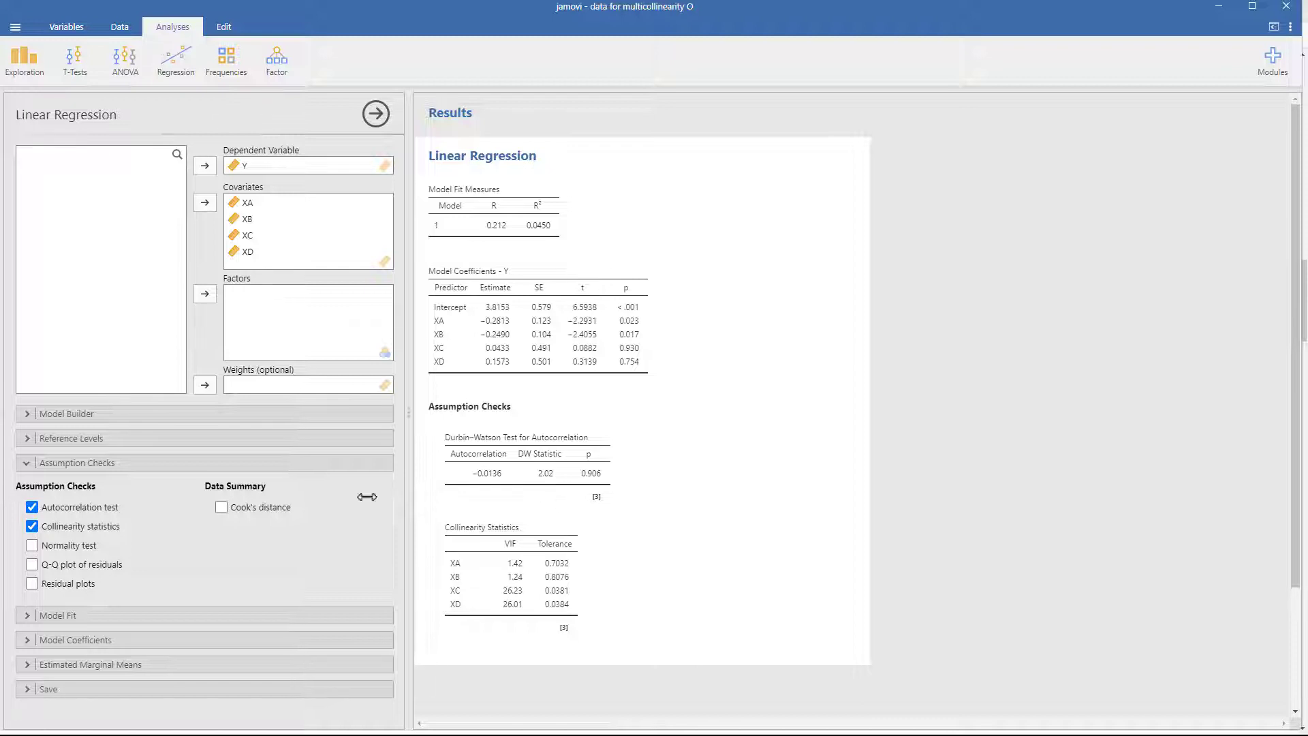
{"action": "left_click", "coordinate": [32, 509]}
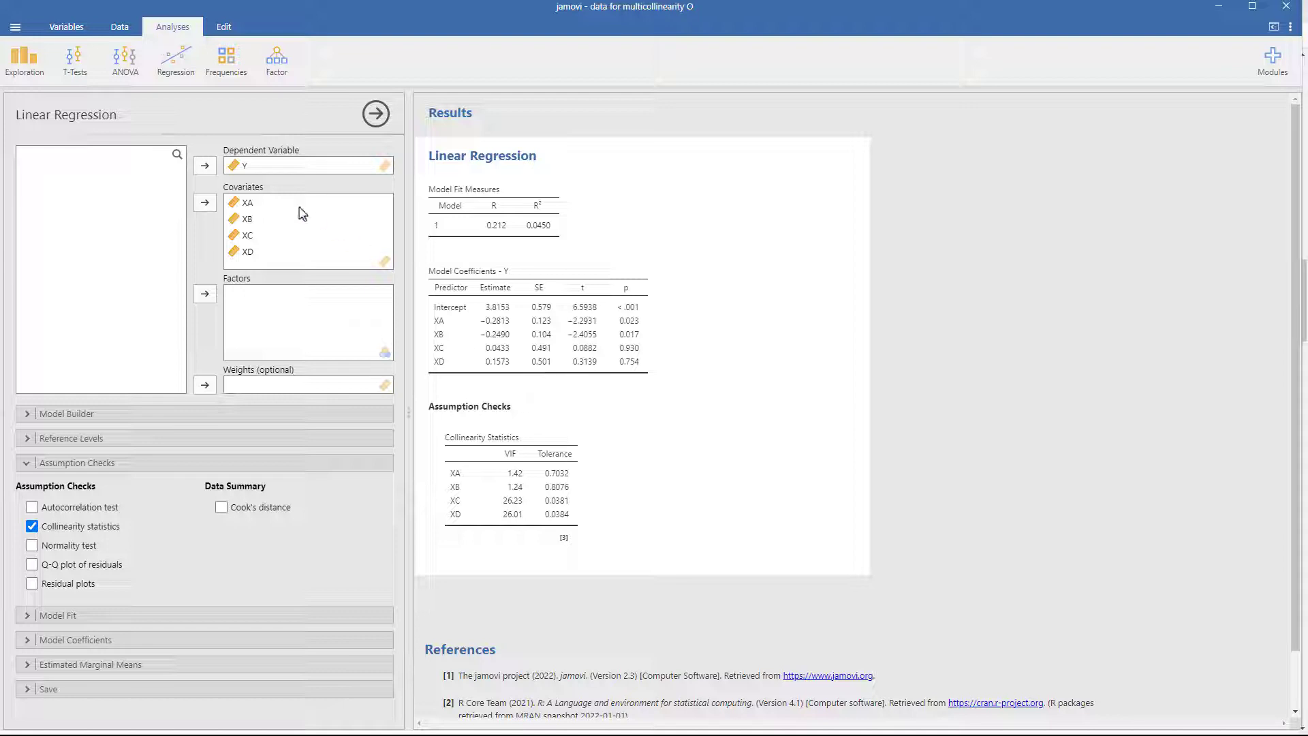
Create a Correlation Matrix of XA, XB, XC and XD and compare its coefficients with the collinearity statistics
{"action": "left_click", "coordinate": [179, 68]}
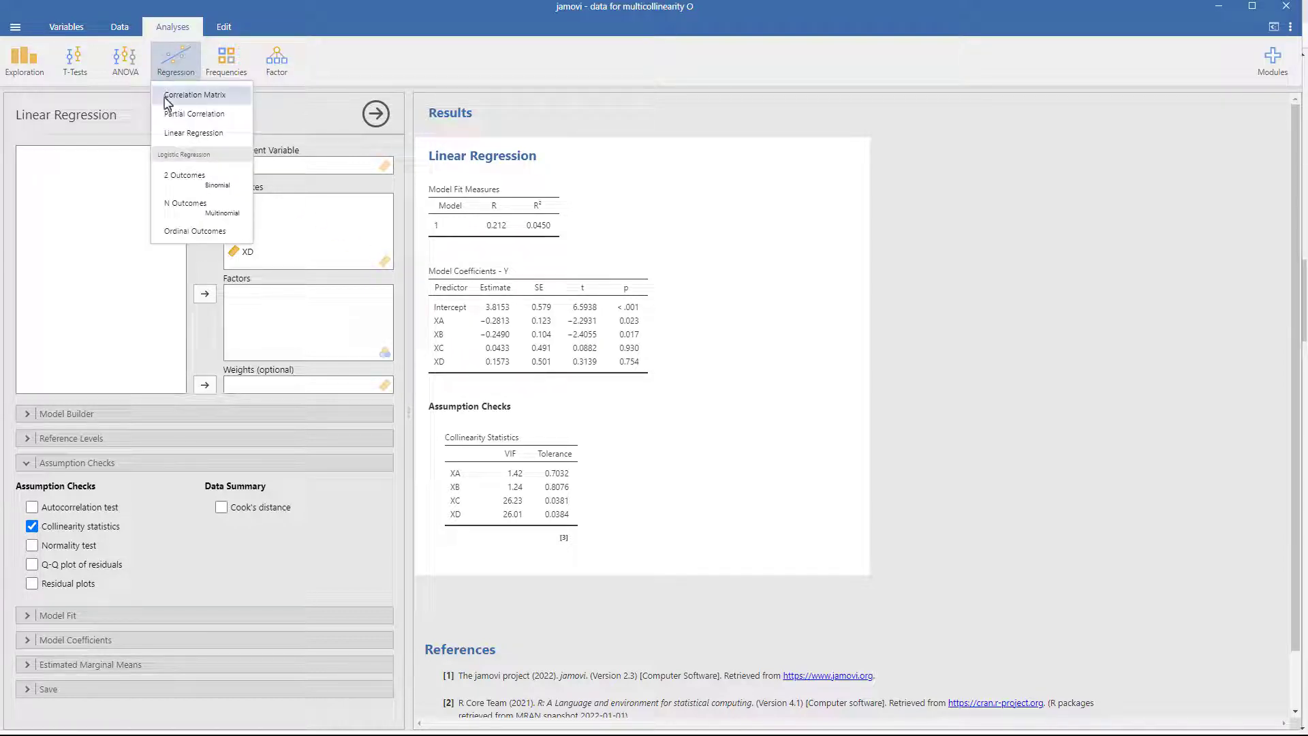
{"action": "left_click", "coordinate": [202, 104]}
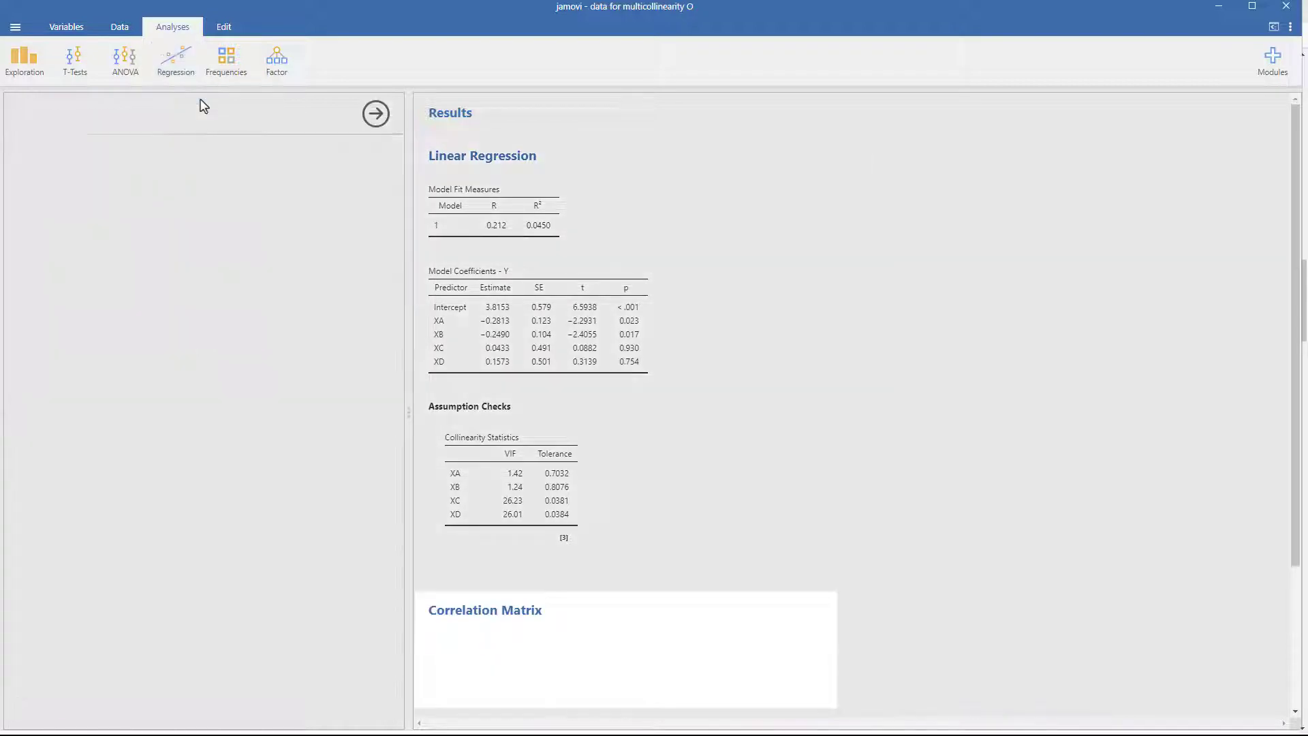
{"action": "left_click", "coordinate": [49, 160]}
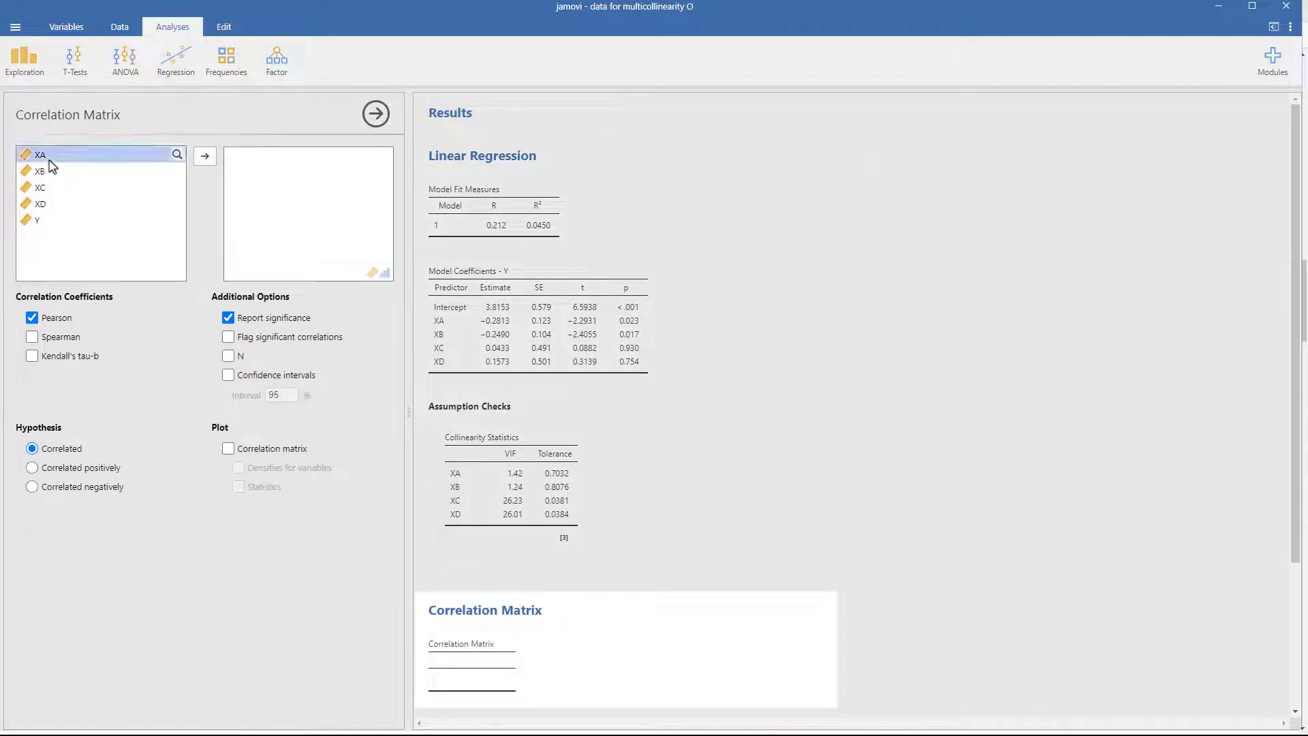
{"action": "left_click", "coordinate": [38, 203], "text": "shift"}
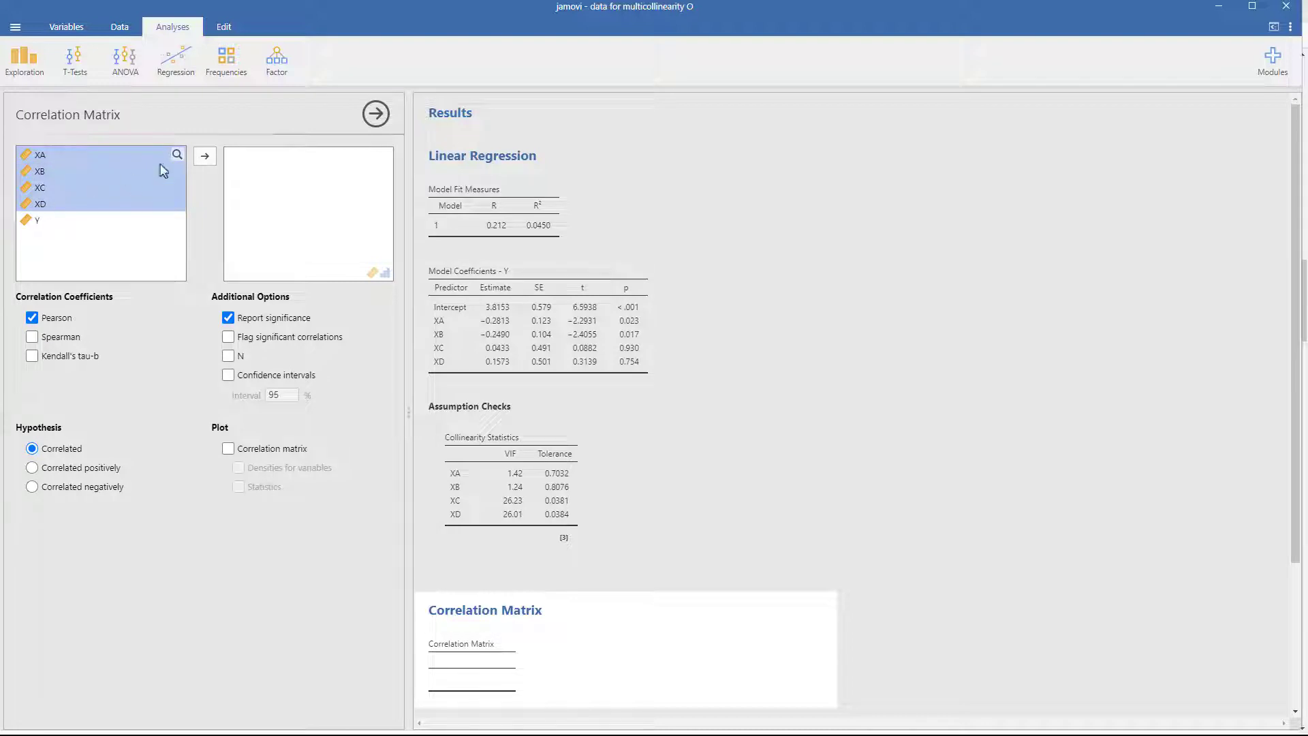
{"action": "left_click", "coordinate": [206, 157]}
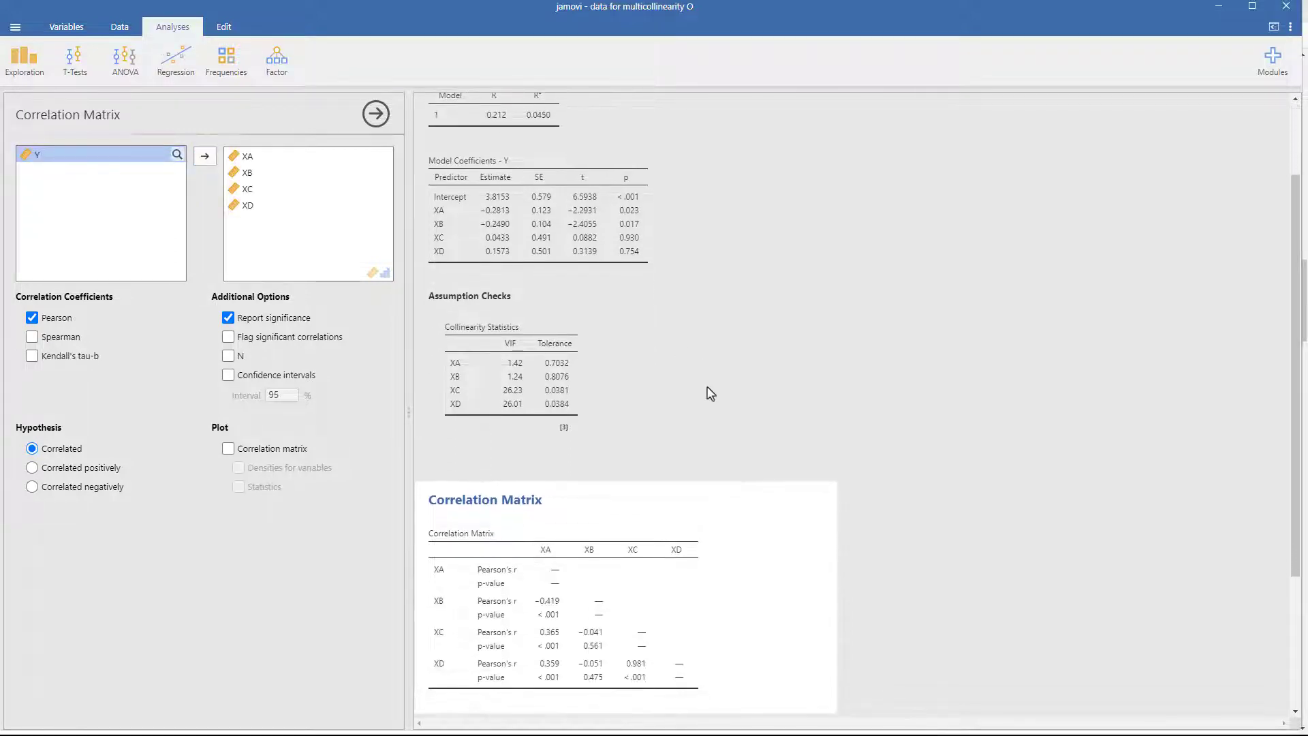
{"action": "scroll", "coordinate": [718, 453], "scroll_direction": "down", "scroll_amount": 3}
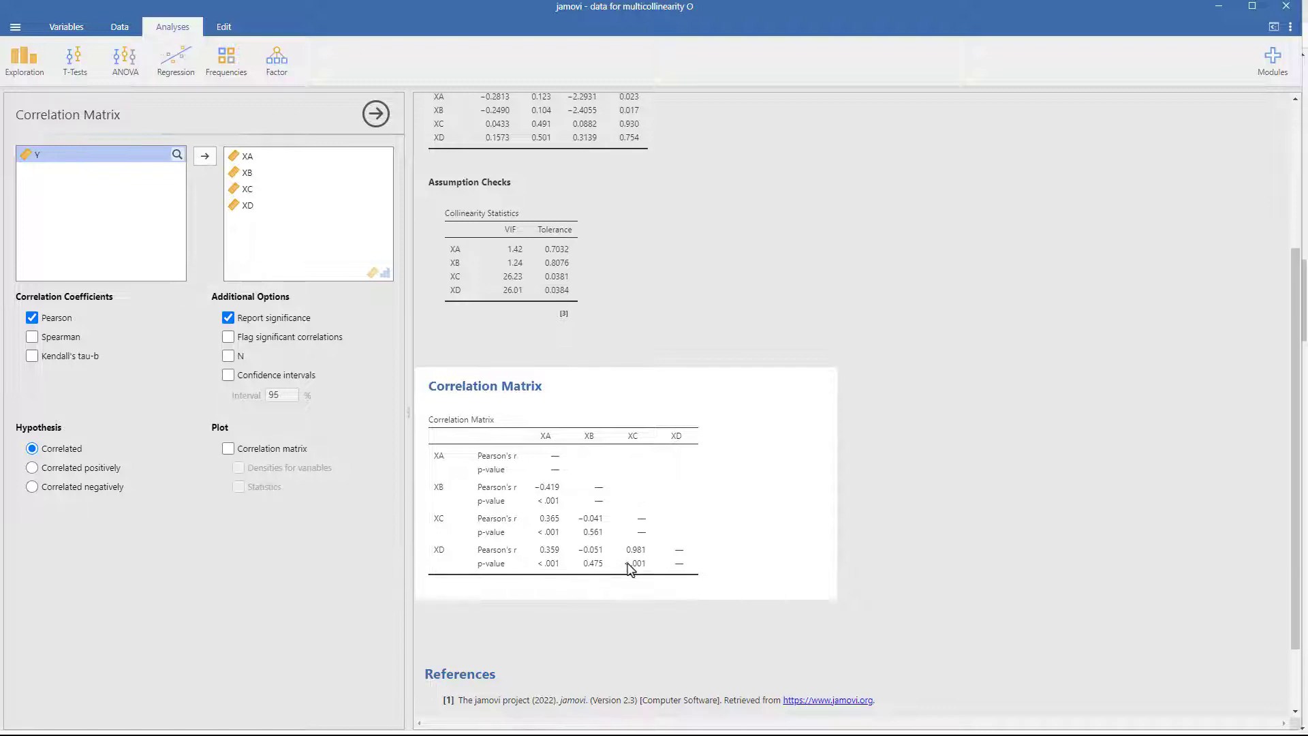
{"action": "scroll", "coordinate": [711, 508], "scroll_direction": "up", "scroll_amount": 2}
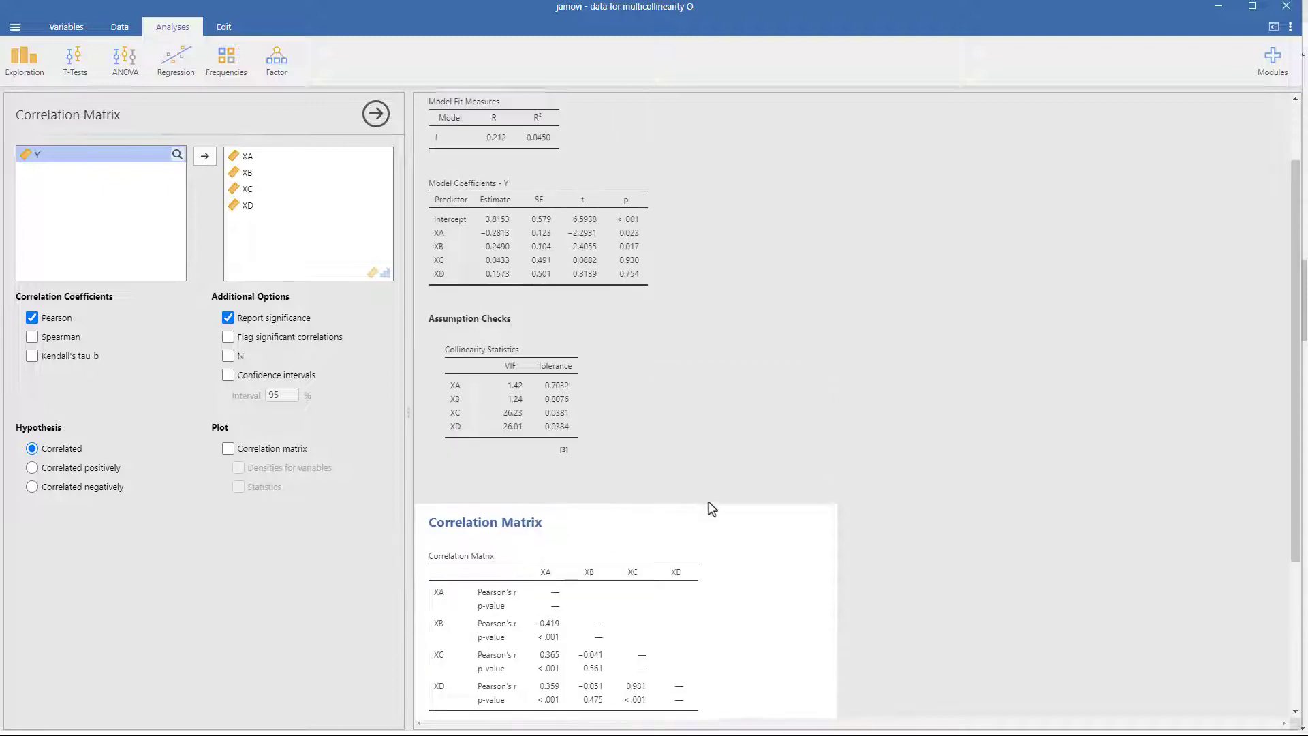
Examine the predictors' VIF and tolerance values alongside the Pearson correlations between XA, XB, XC and XD
{"action": "scroll", "coordinate": [604, 317], "scroll_direction": "down", "scroll_amount": 2}
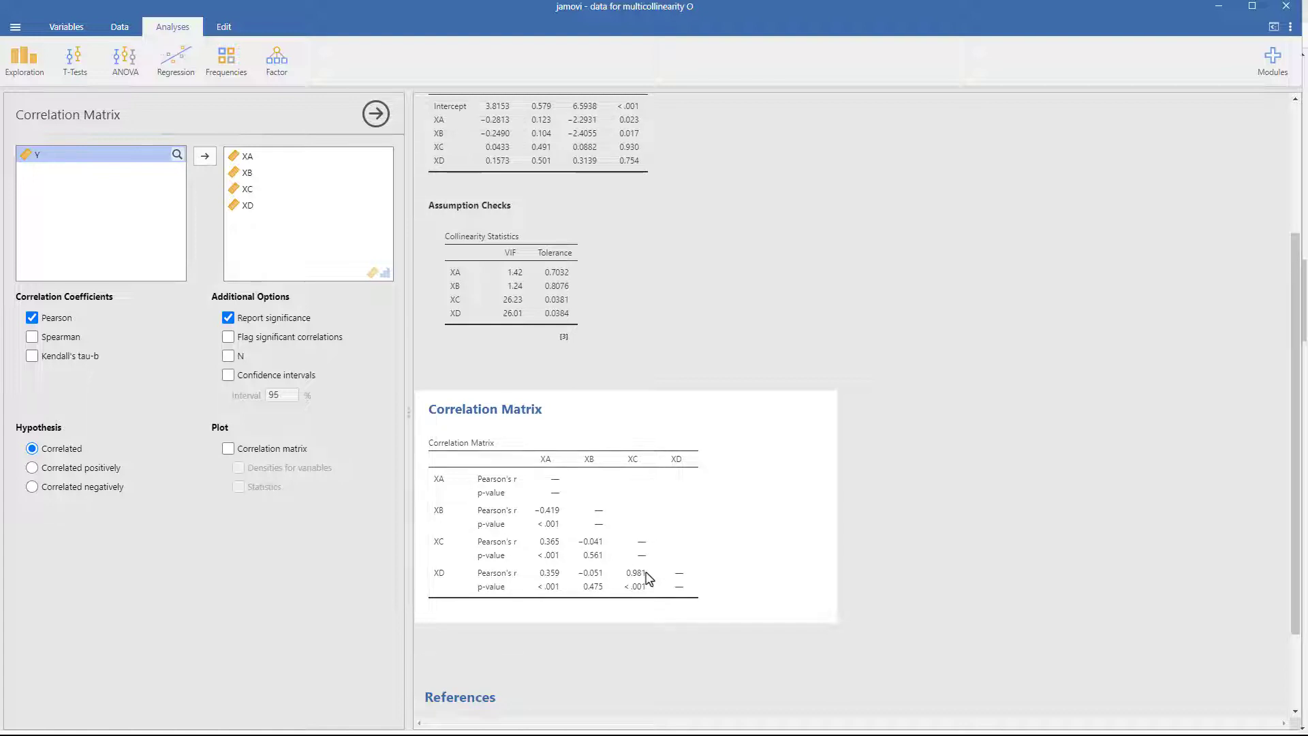
{"action": "scroll", "coordinate": [646, 580], "scroll_direction": "up", "scroll_amount": 3}
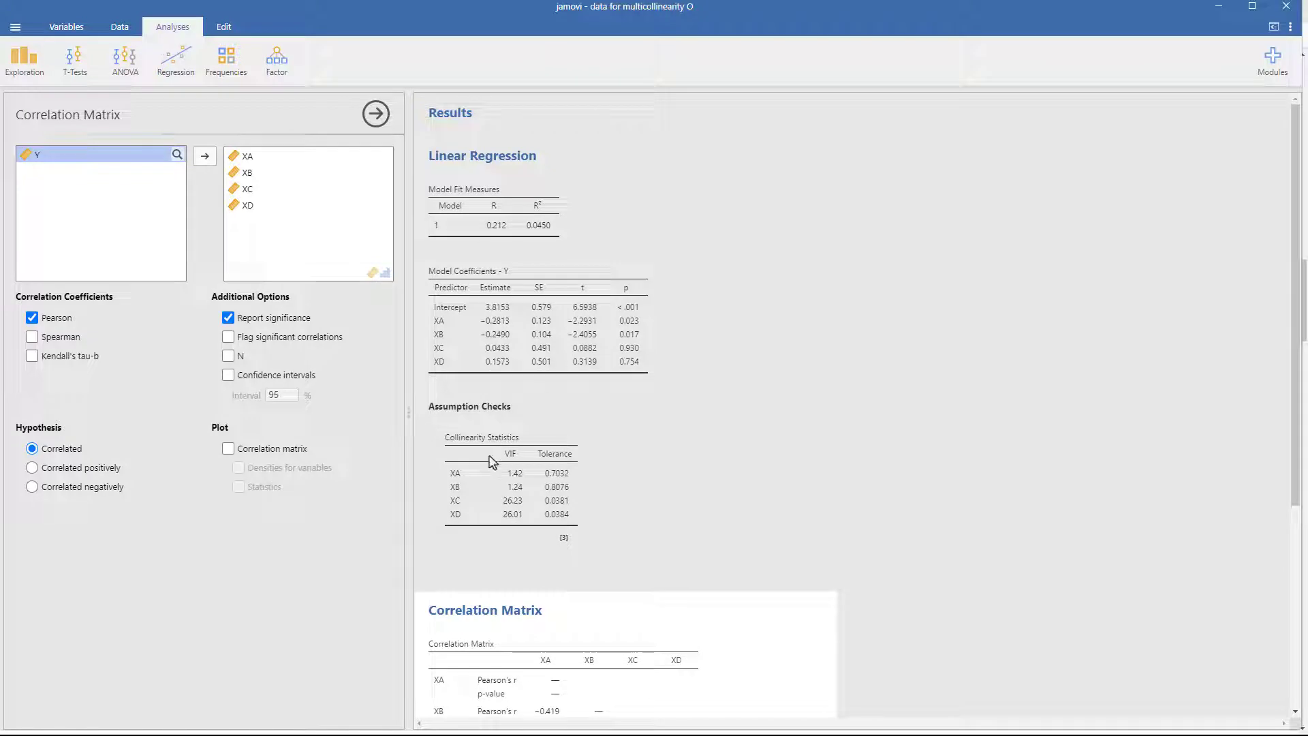
{"action": "scroll", "coordinate": [641, 460], "scroll_direction": "down", "scroll_amount": 1}
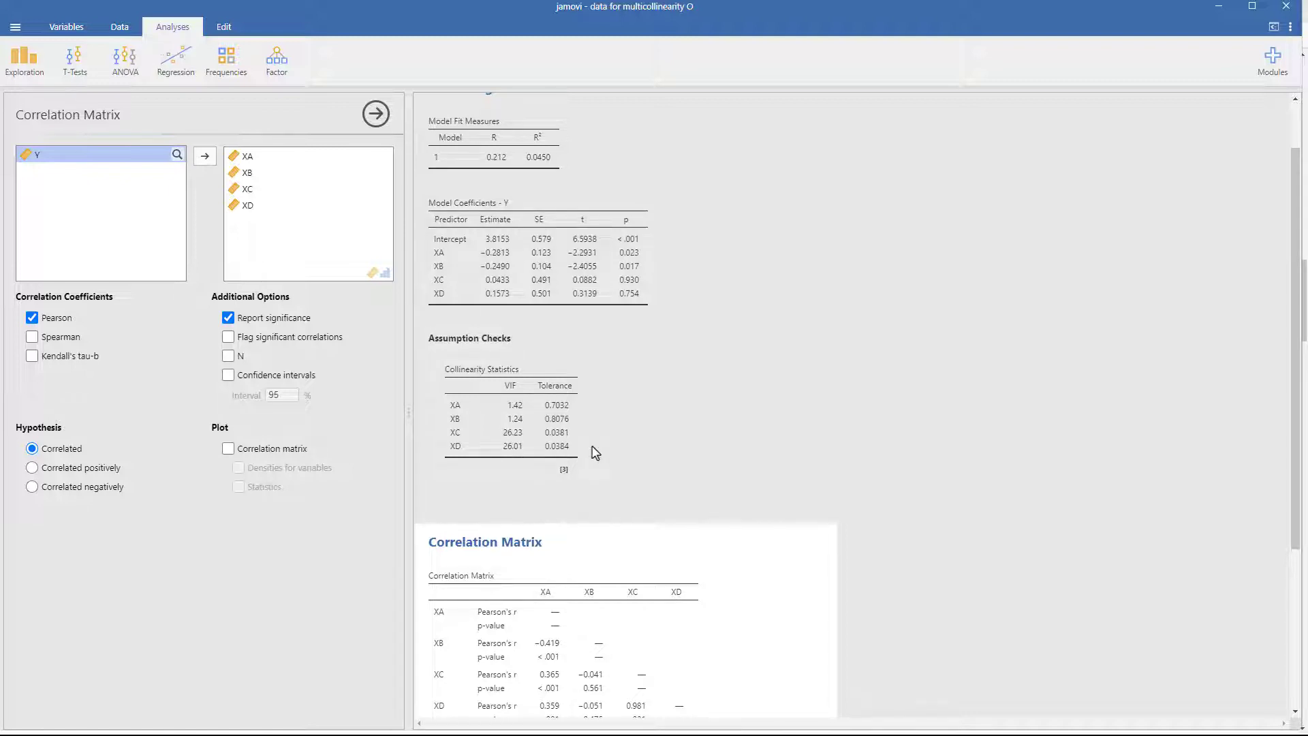
{"action": "scroll", "coordinate": [595, 453], "scroll_direction": "down", "scroll_amount": 1}
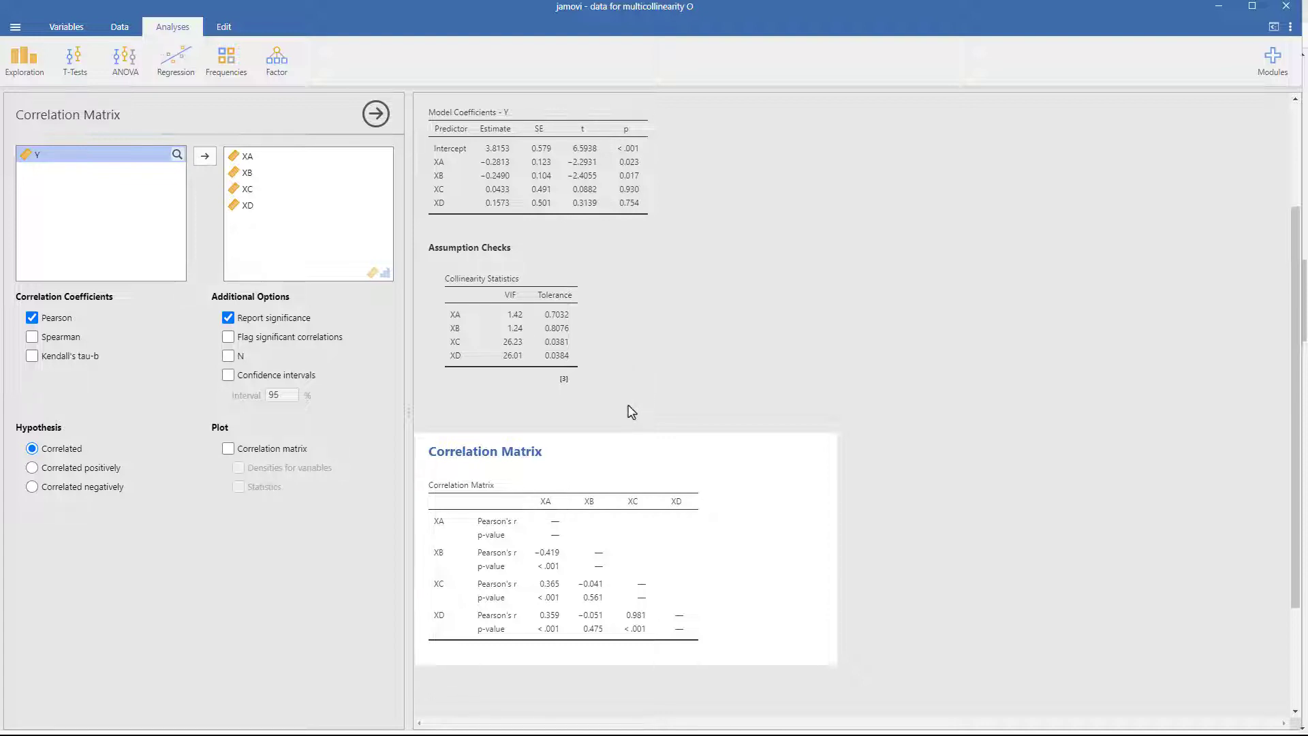
{"action": "scroll", "coordinate": [632, 413], "scroll_direction": "up", "scroll_amount": 2}
{"action": "scroll", "coordinate": [631, 412], "scroll_direction": "down", "scroll_amount": 2}
{"action": "scroll", "coordinate": [647, 402], "scroll_direction": "up", "scroll_amount": 7}
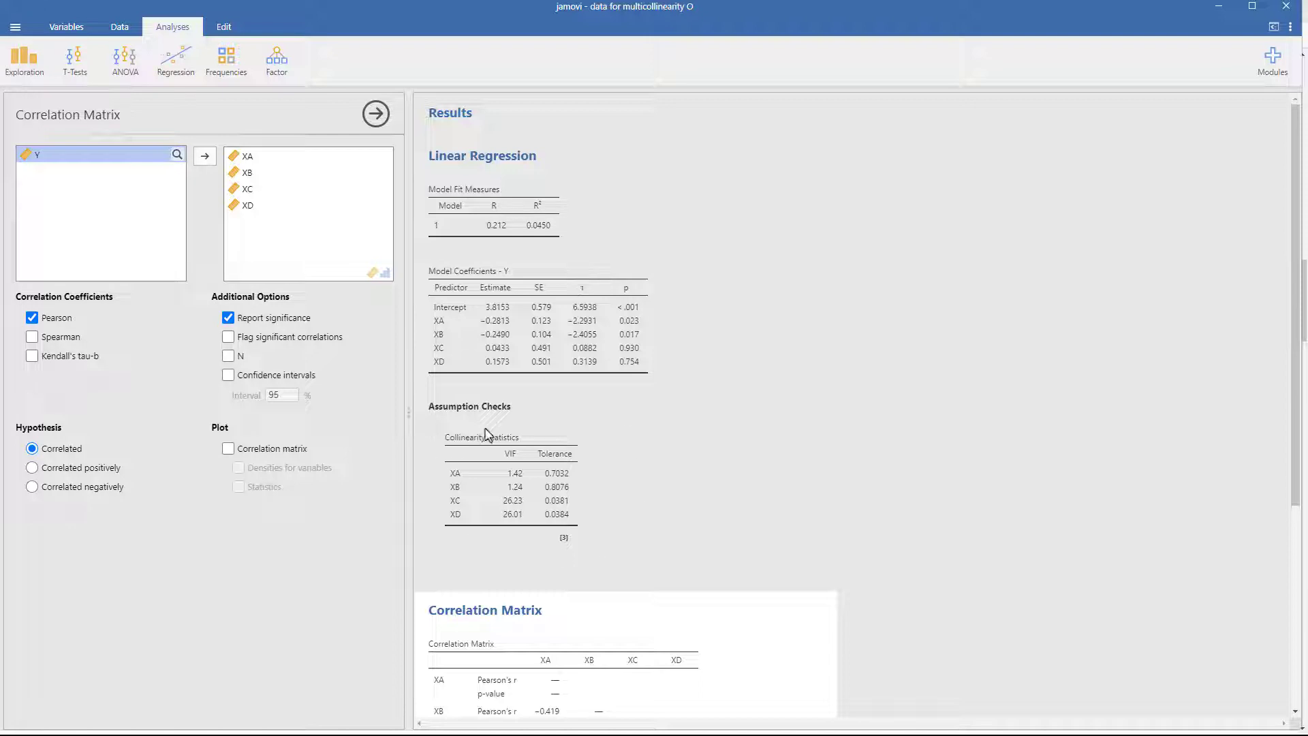
Switch to the "data for multicollinearity X" dataset in a maximized window and create a Correlation Matrix of XA, XB, XC and XD
{"action": "left_click", "coordinate": [19, 30]}
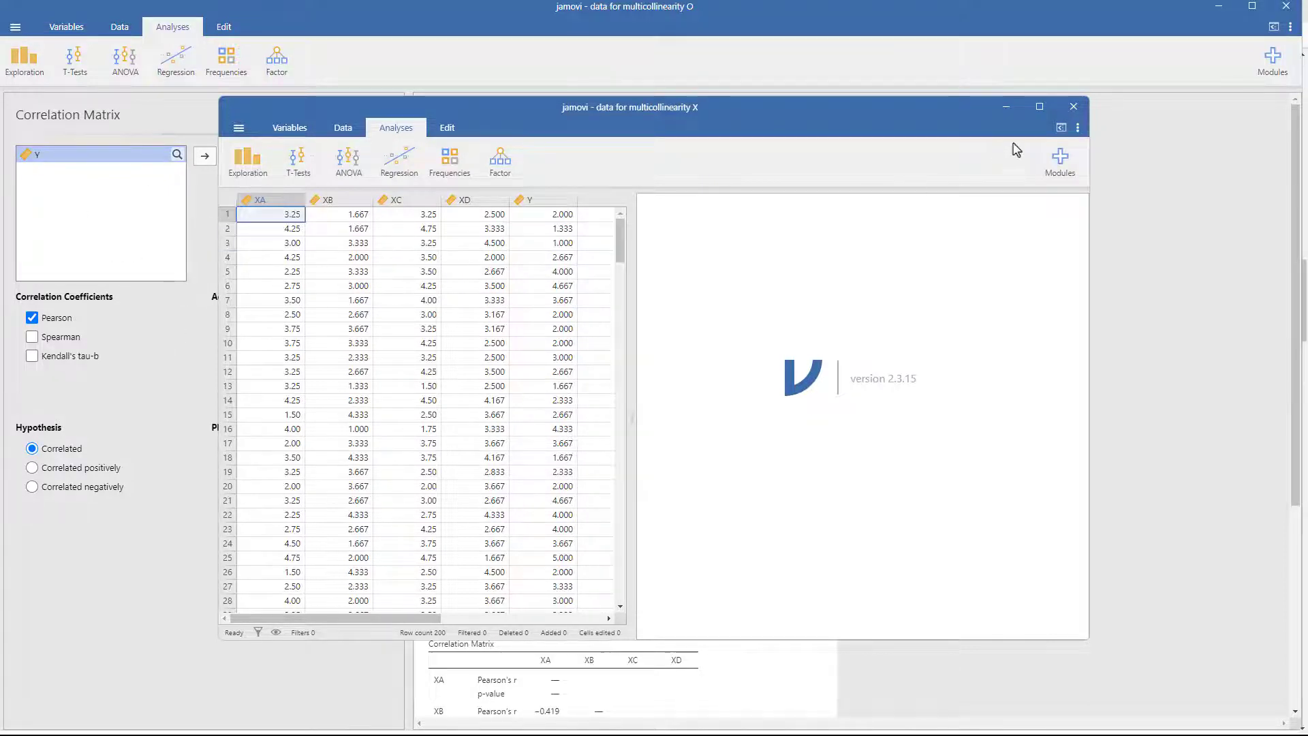
{"action": "left_click", "coordinate": [1041, 107]}
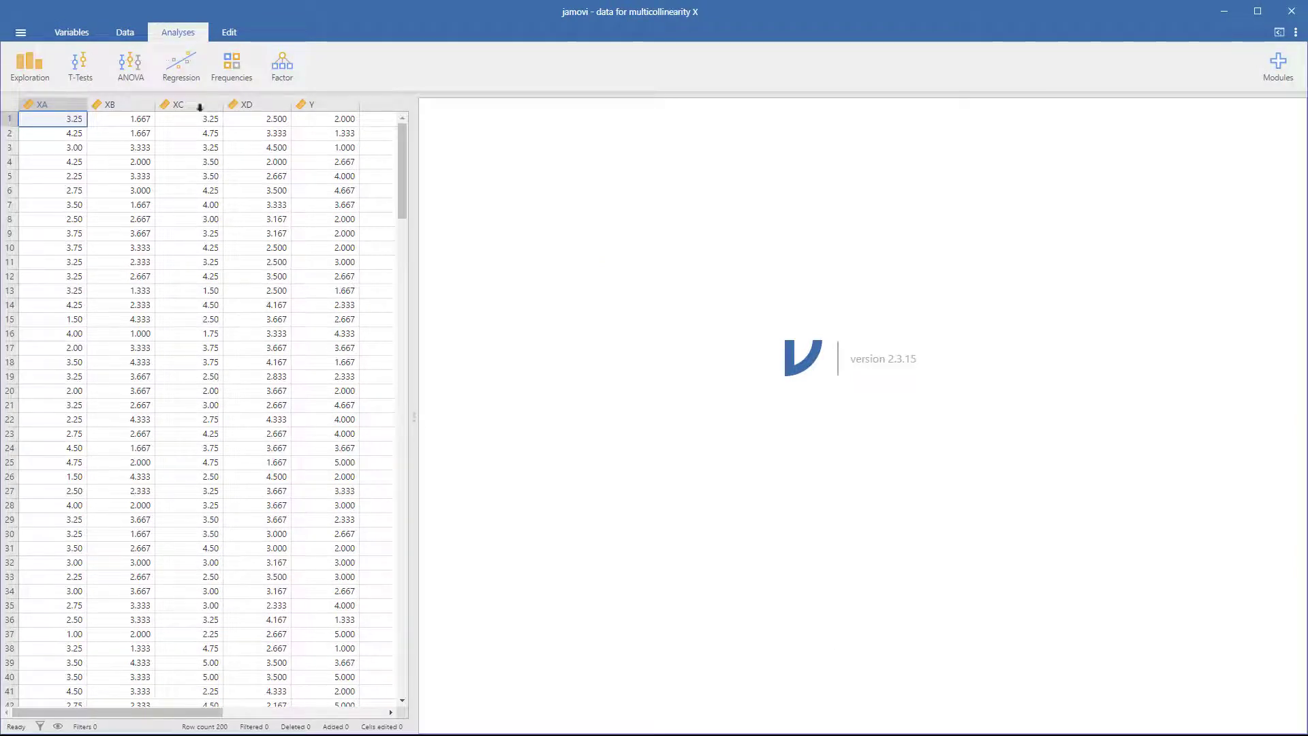
{"action": "left_click", "coordinate": [184, 80]}
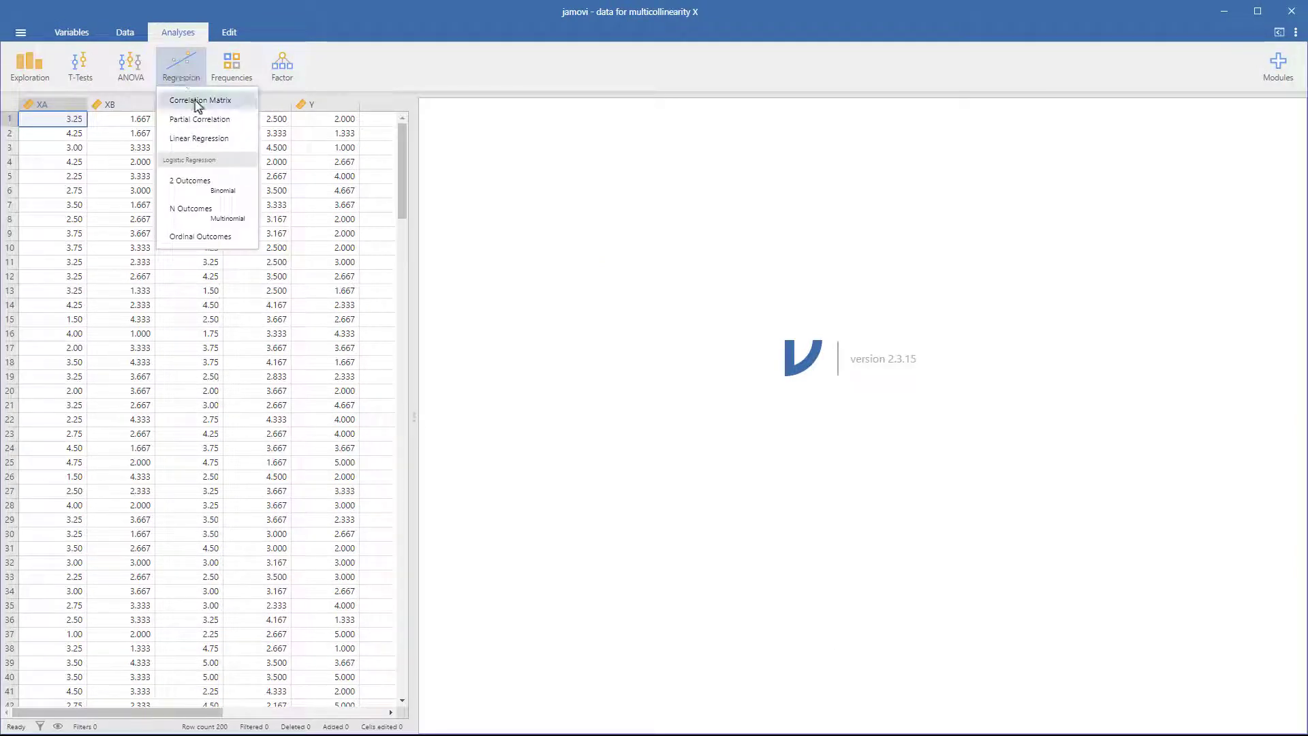
{"action": "left_click", "coordinate": [197, 102]}
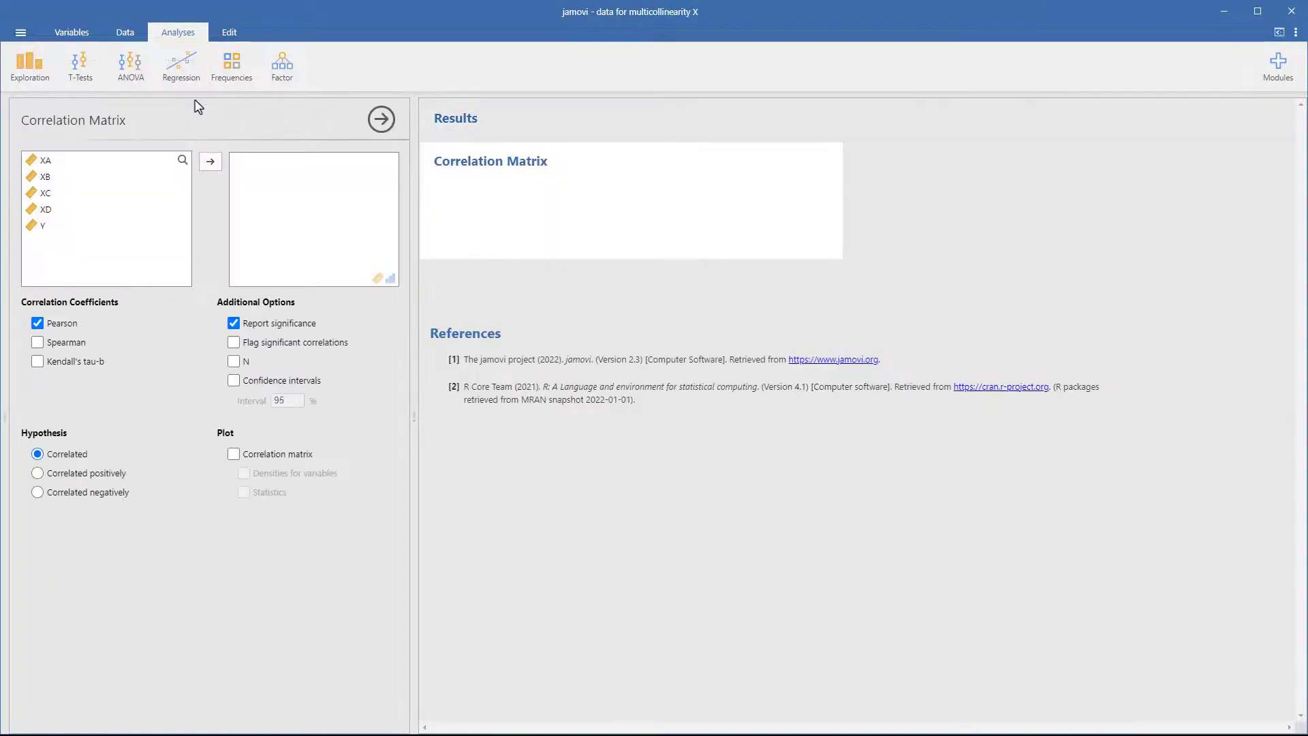
{"action": "left_click", "coordinate": [70, 167]}
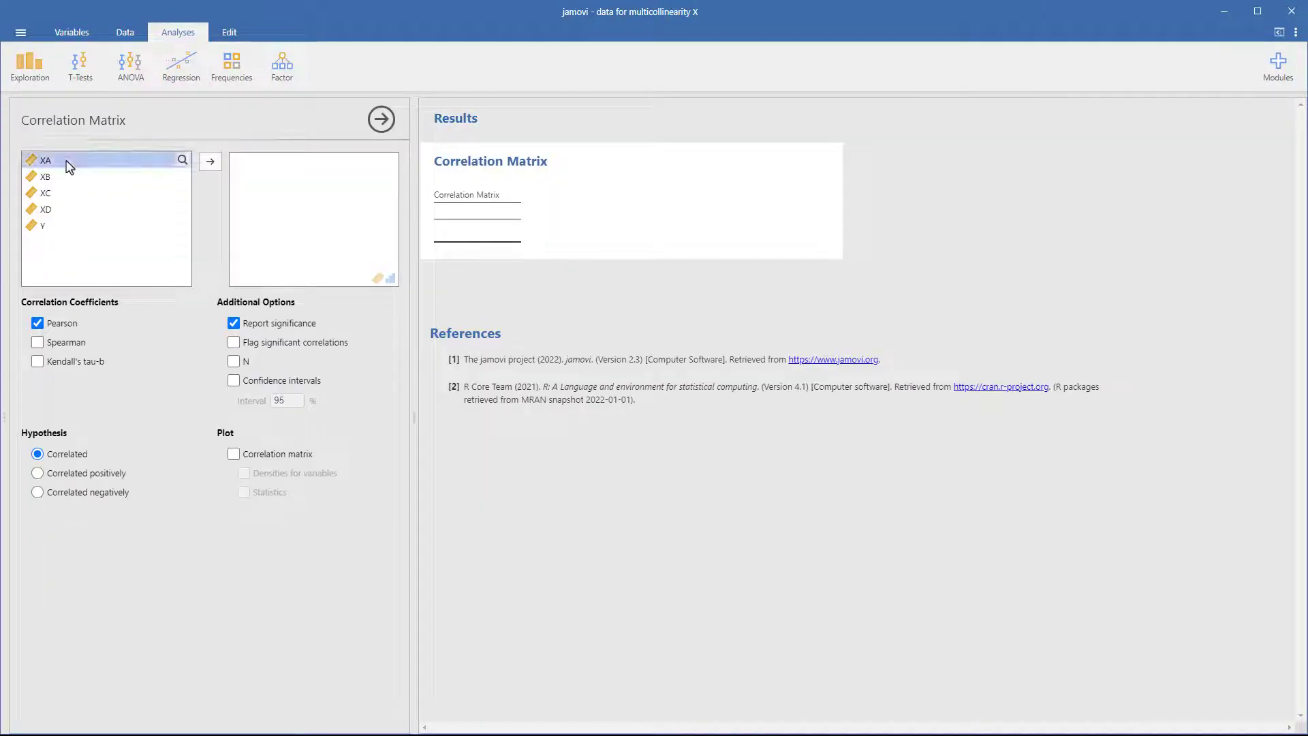
{"action": "left_click", "coordinate": [48, 211], "text": "shift"}
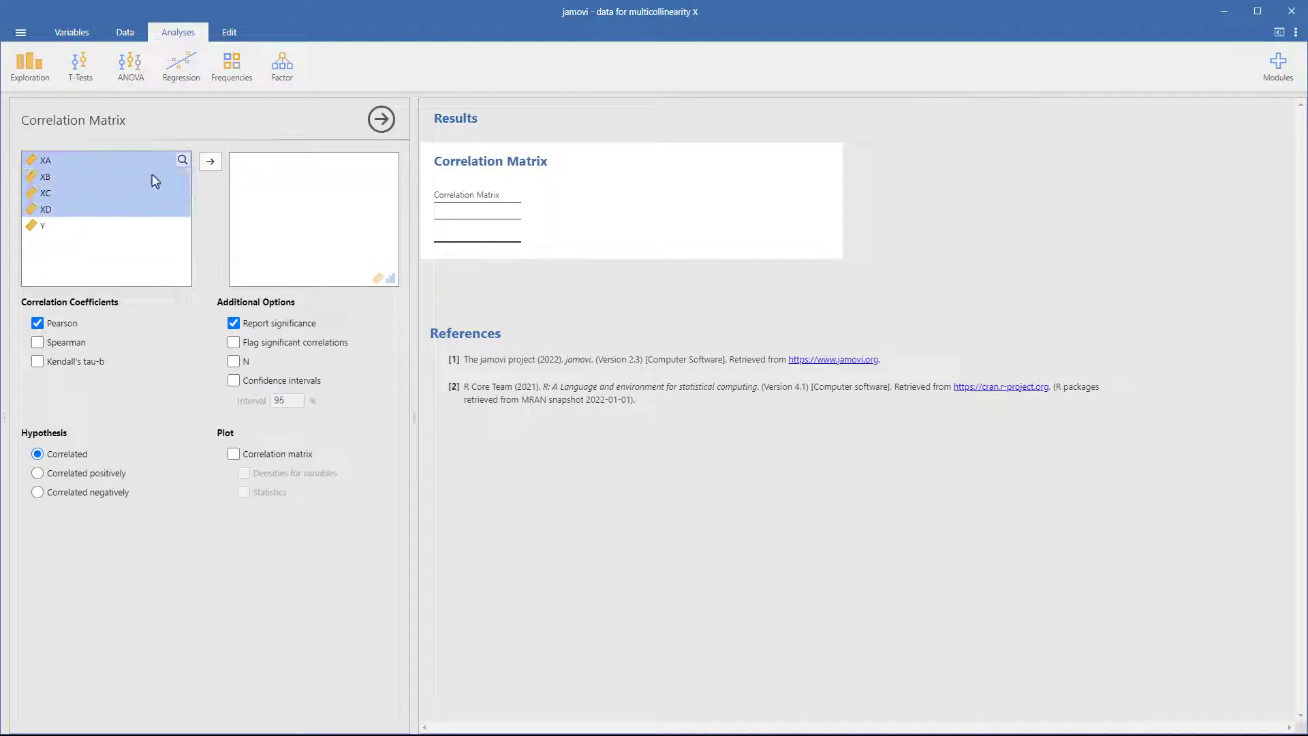
{"action": "left_click", "coordinate": [210, 162]}
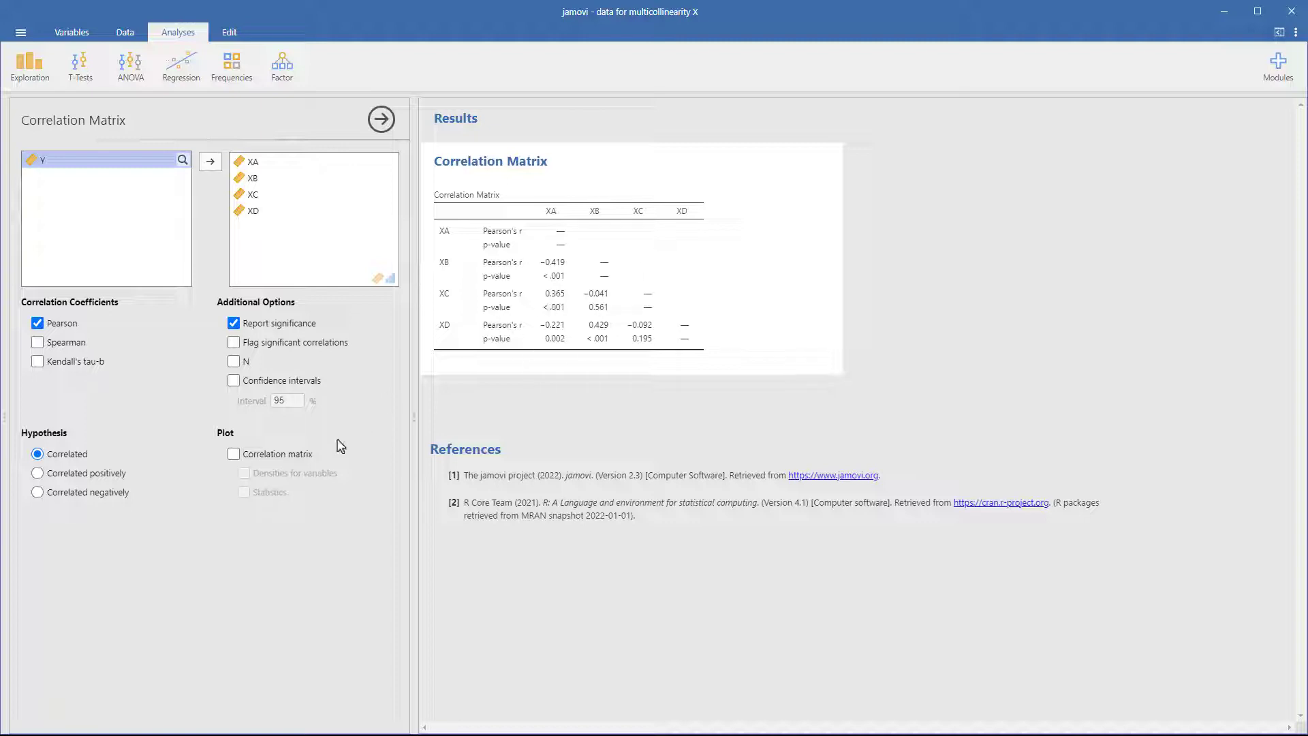
Enable the Correlation matrix plot to view the predictors' scatterplots, and disable it again
{"action": "left_click", "coordinate": [233, 454]}
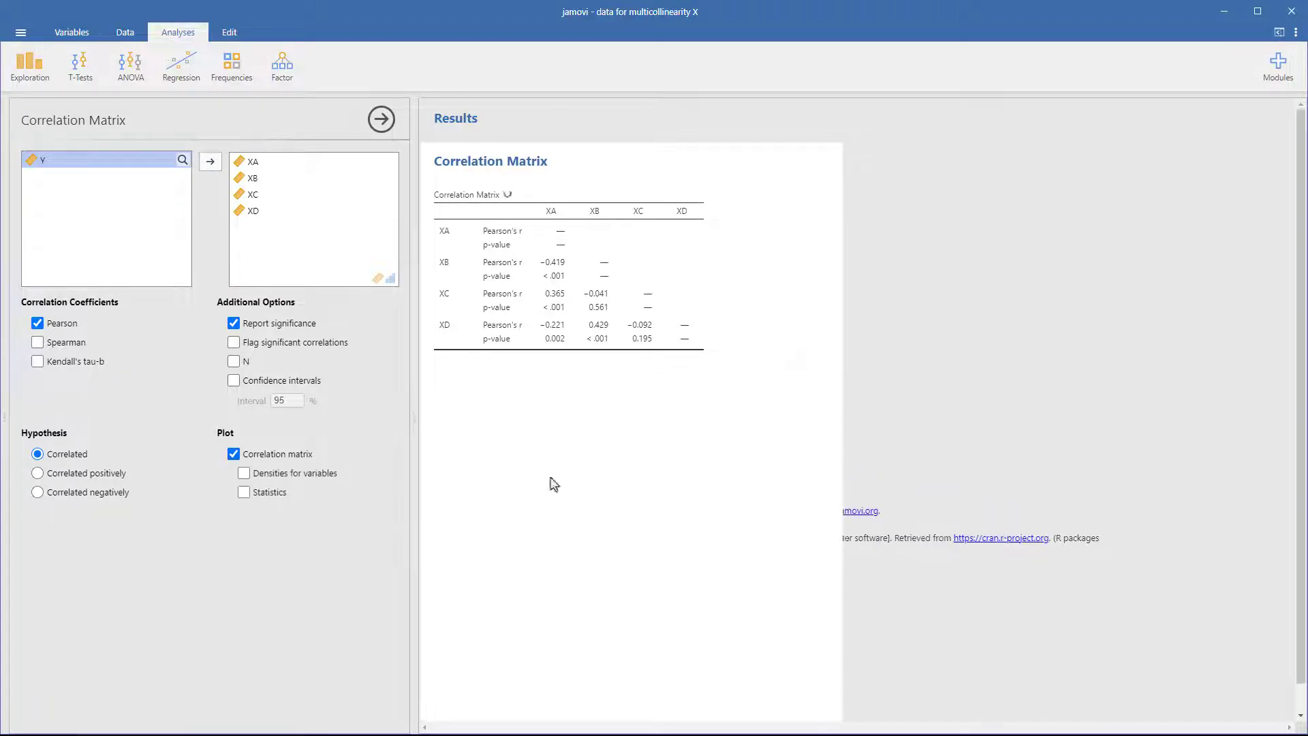
{"action": "scroll", "coordinate": [692, 505], "scroll_direction": "down", "scroll_amount": 1}
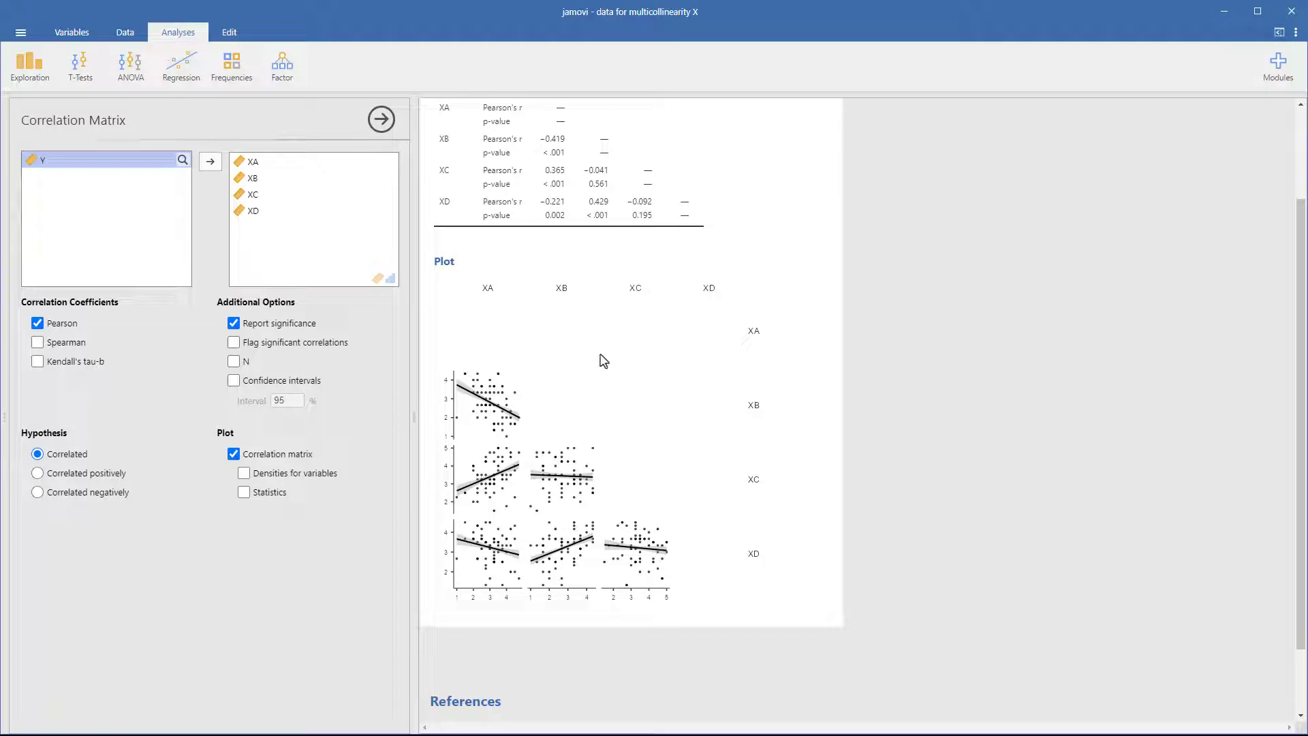
{"action": "left_click", "coordinate": [234, 455]}
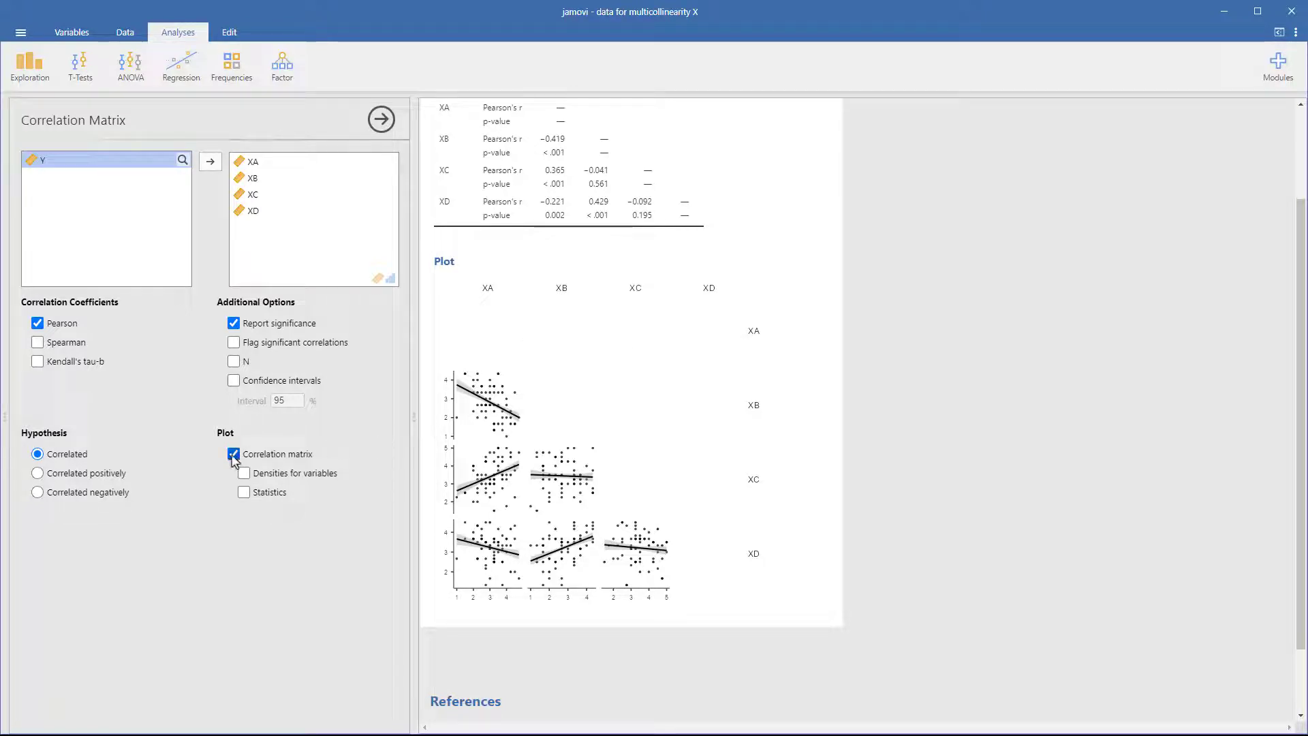
Create a Linear Regression with Y as the dependent variable and XA, XB, XC and XD as covariates
{"action": "left_click", "coordinate": [193, 76]}
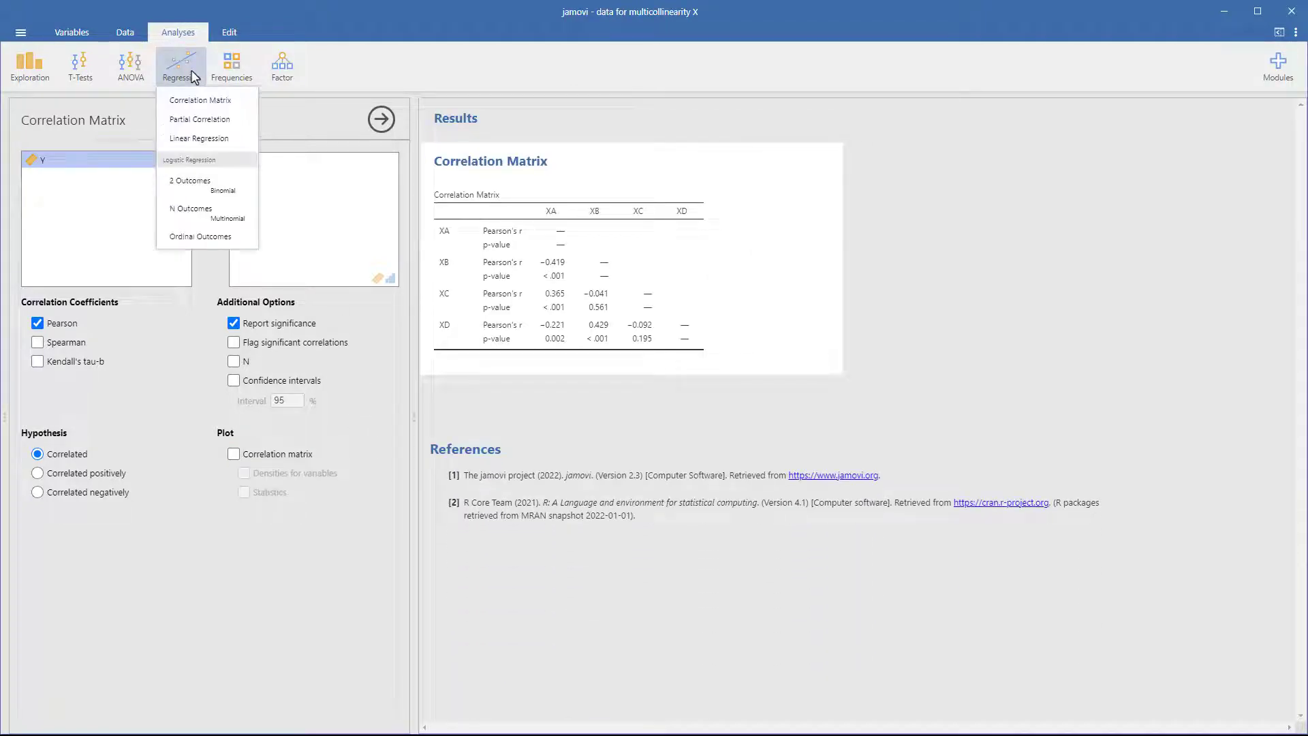
{"action": "left_click", "coordinate": [194, 140]}
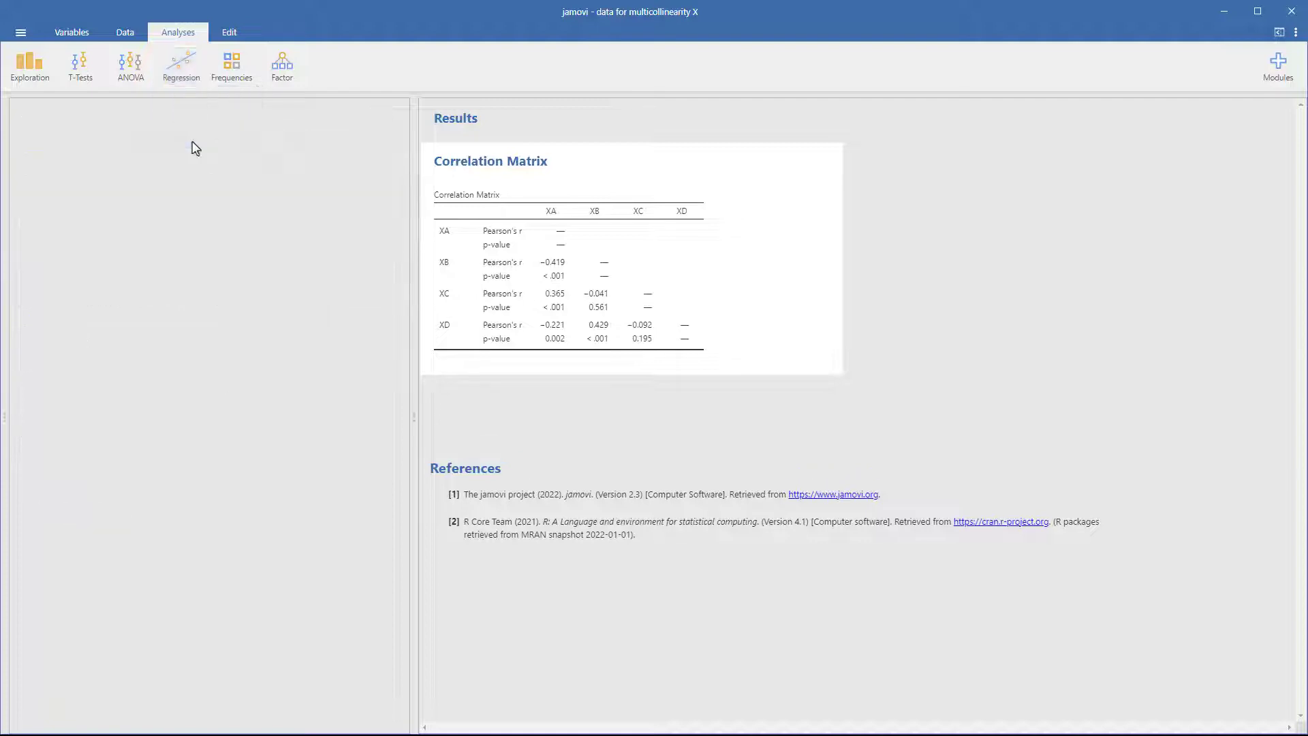
{"action": "left_click", "coordinate": [42, 226]}
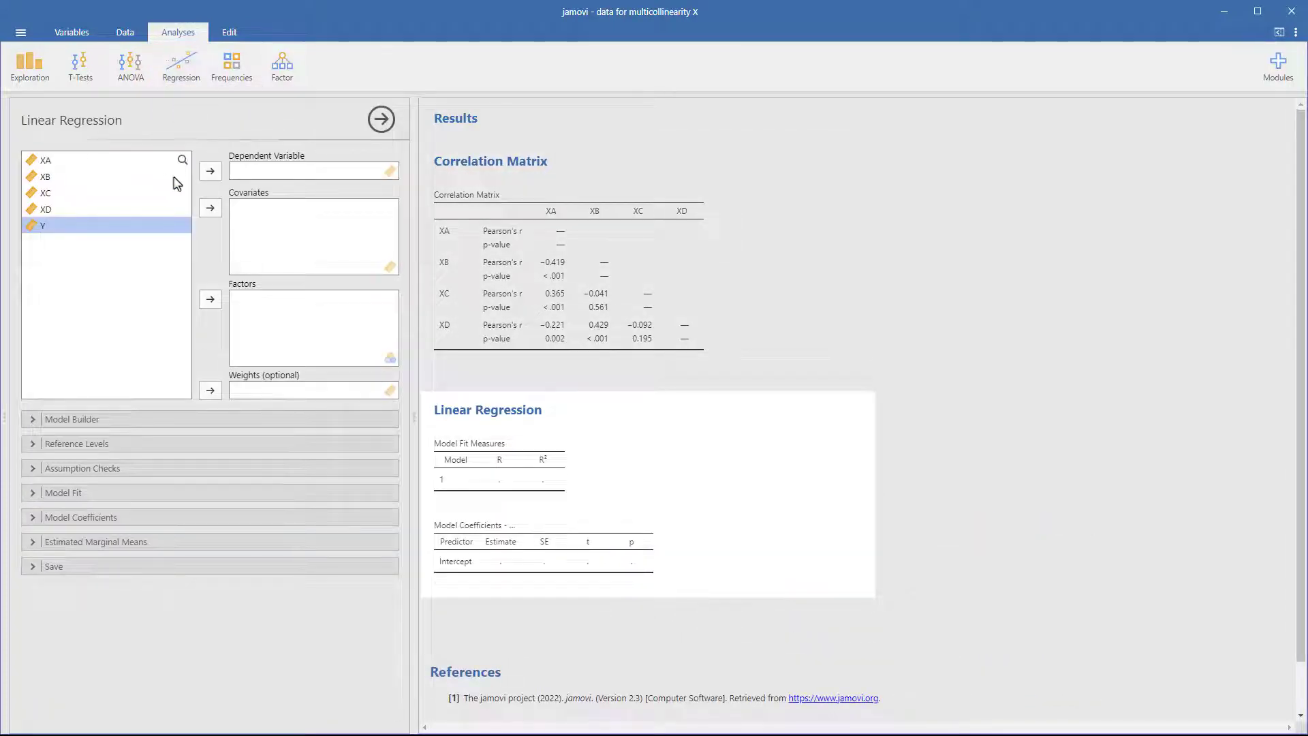
{"action": "left_click", "coordinate": [210, 172]}
{"action": "left_click", "coordinate": [68, 163]}
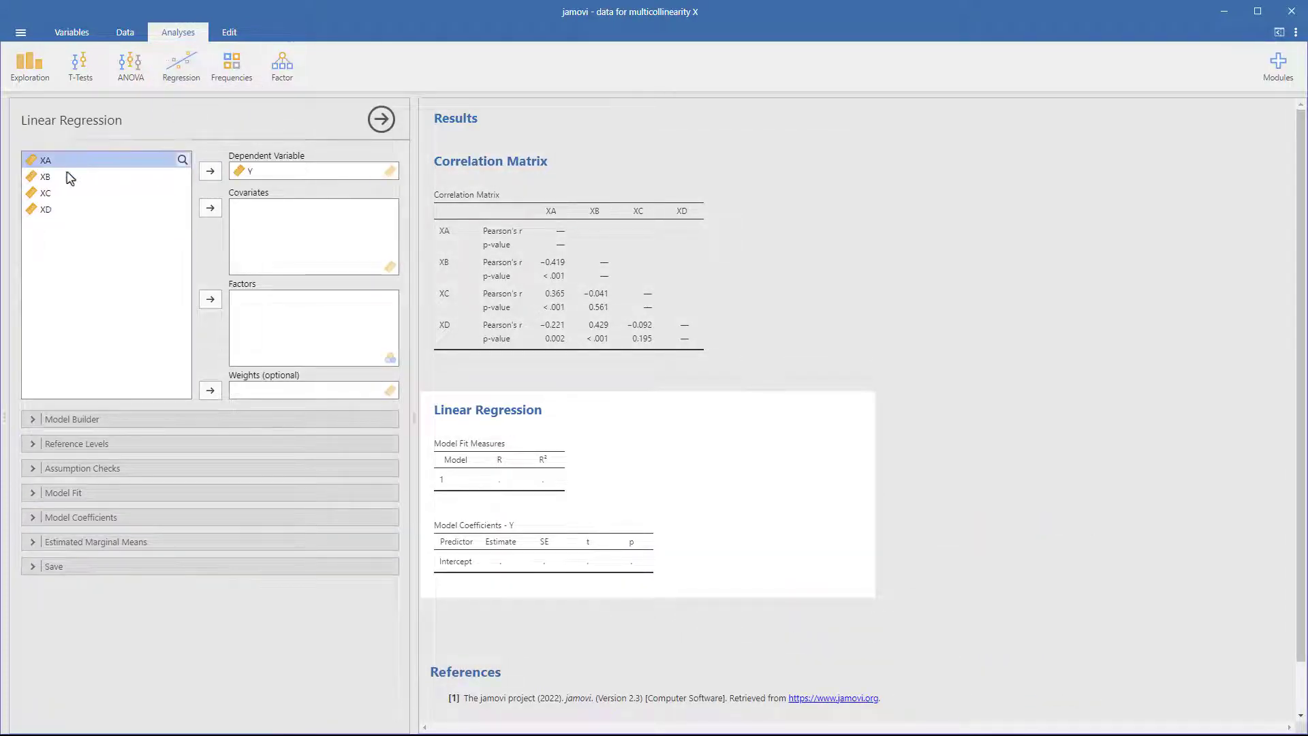
{"action": "left_click", "coordinate": [59, 211], "text": "shift"}
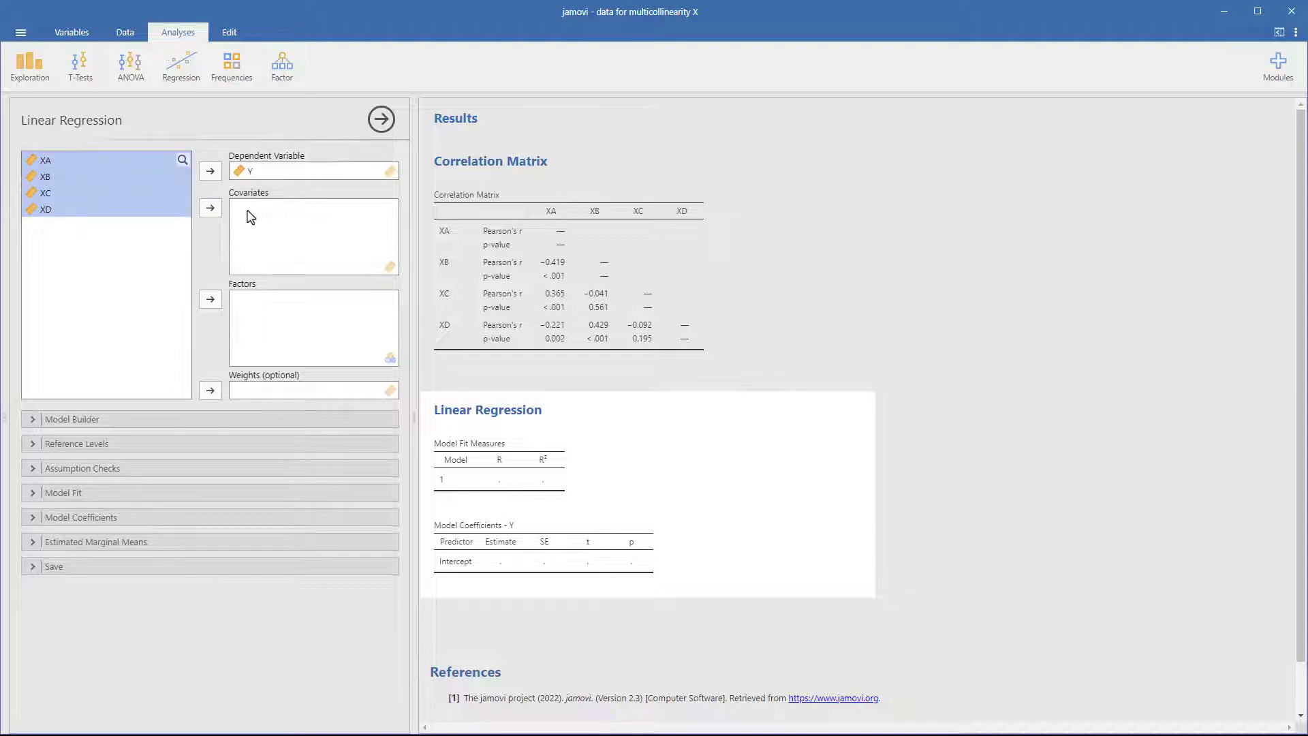
{"action": "left_click", "coordinate": [212, 208]}
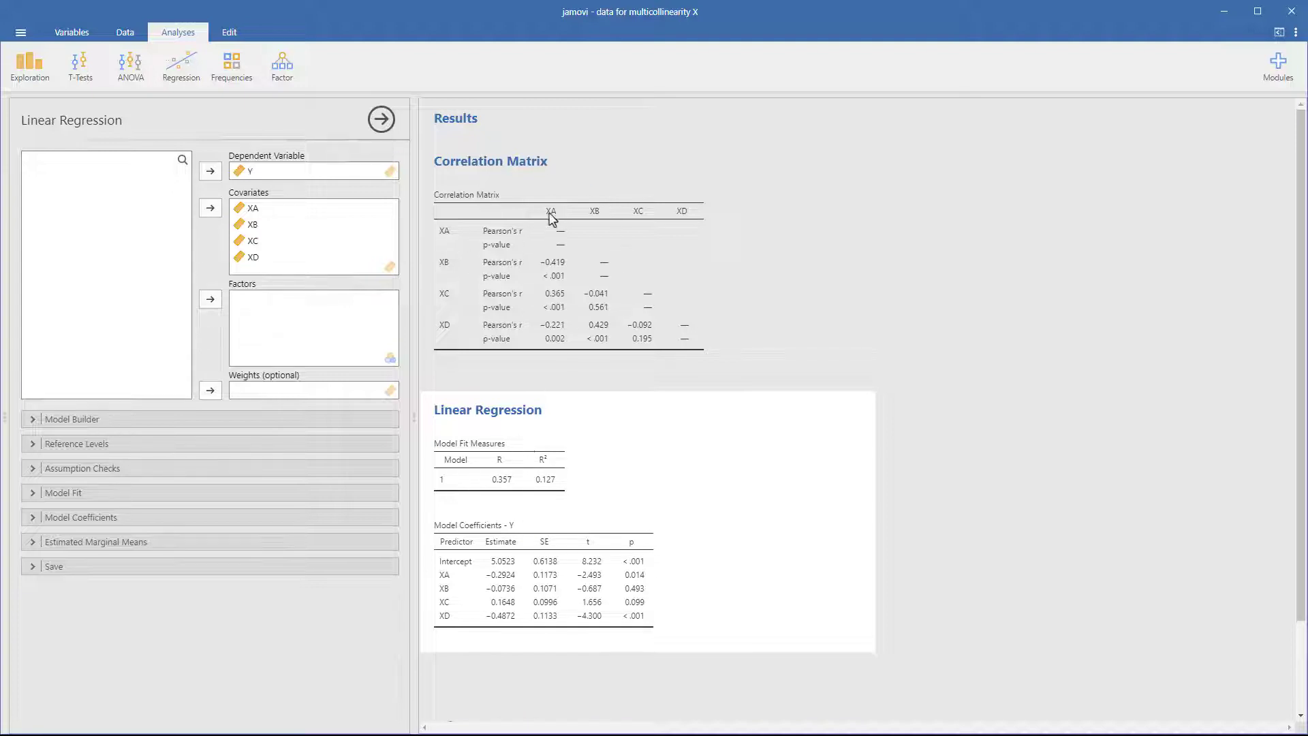
Enable Collinearity statistics under the regression's assumption checks and review the VIF and tolerance of each predictor
{"action": "left_click", "coordinate": [28, 473]}
{"action": "left_click", "coordinate": [36, 535]}
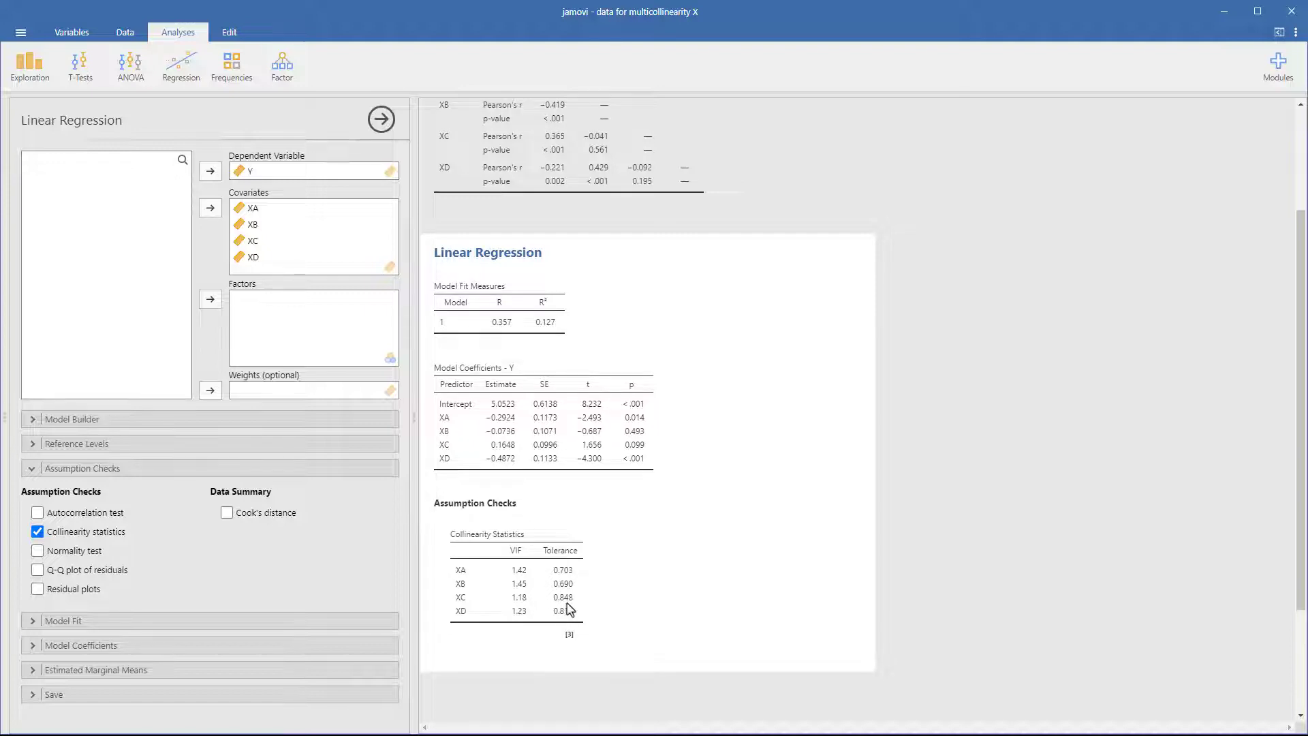
{"action": "scroll", "coordinate": [601, 607], "scroll_direction": "down", "scroll_amount": 1}
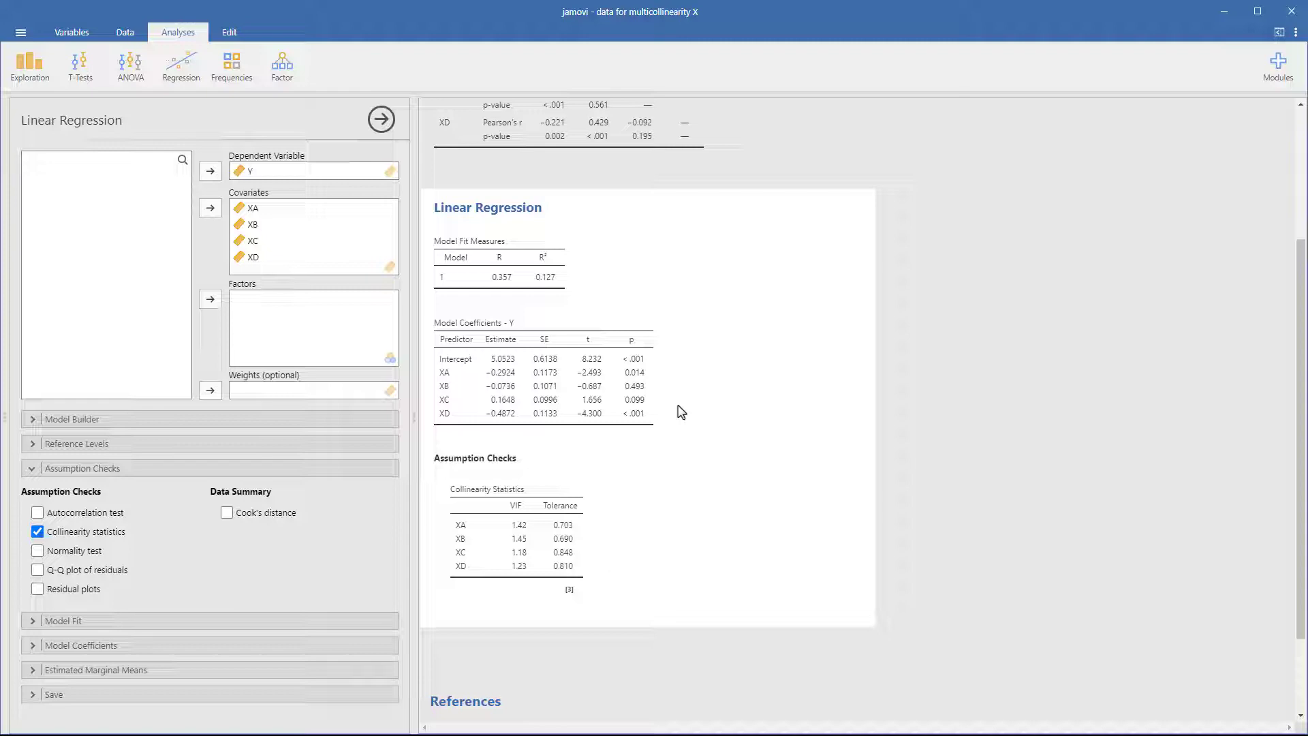
{"action": "scroll", "coordinate": [681, 412], "scroll_direction": "up", "scroll_amount": 3}
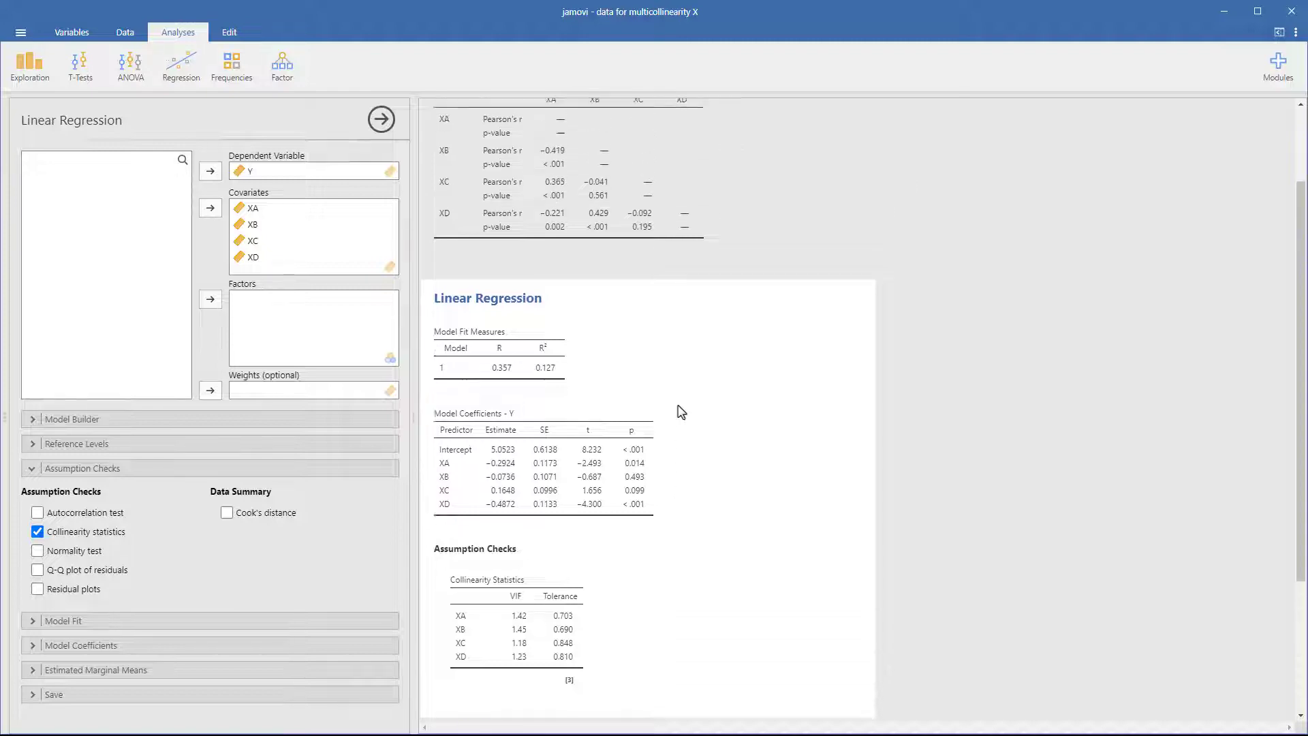
Copy the Correlation Matrix table from the results and paste it below the empty correlation table in the Word document
{"action": "left_click", "coordinate": [640, 279]}
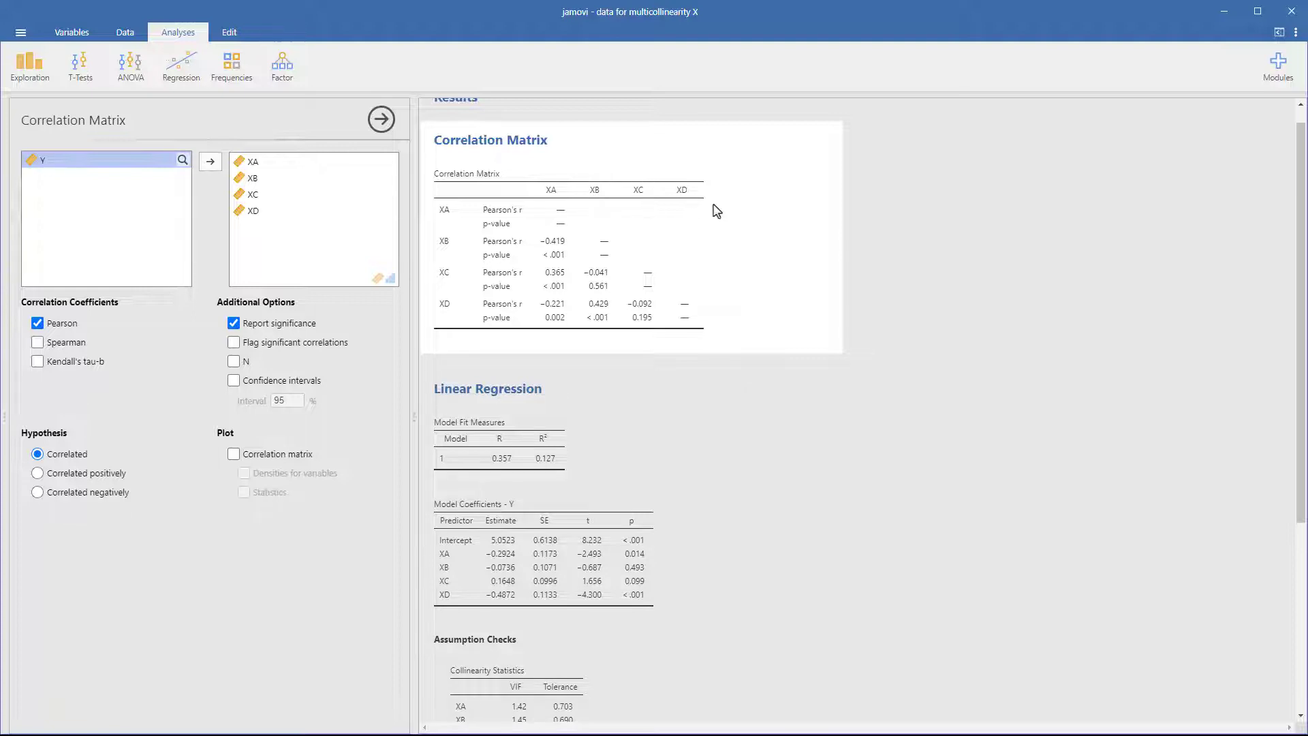
{"action": "right_click", "coordinate": [522, 249]}
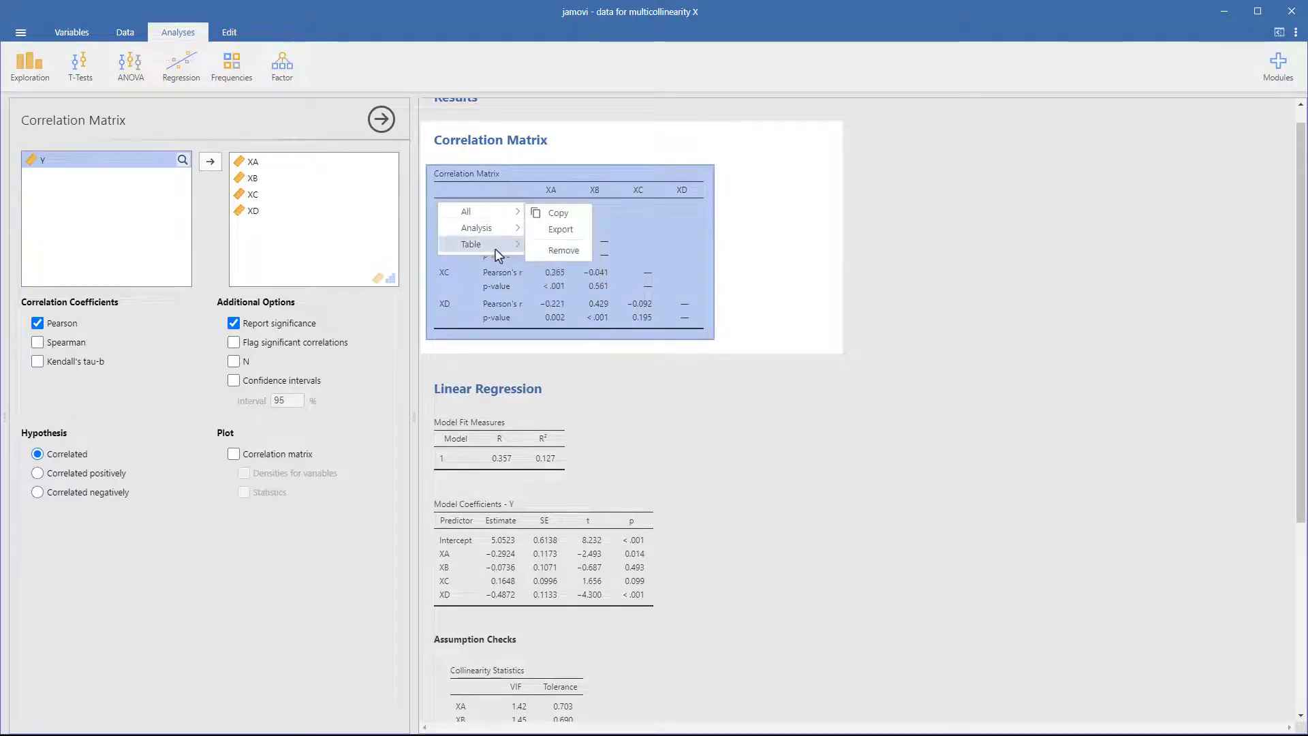
{"action": "left_click", "coordinate": [571, 250]}
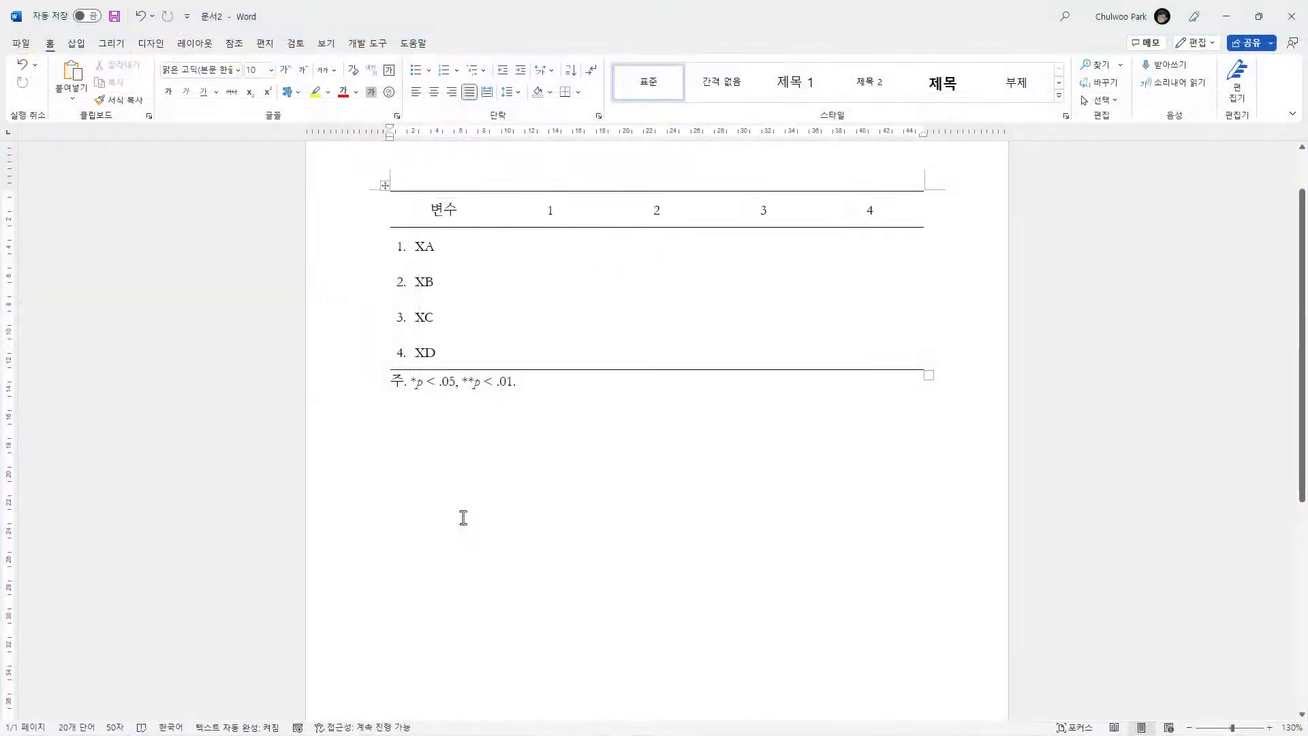
{"action": "left_click", "coordinate": [463, 518]}
{"action": "key", "text": "ctrl+v"}
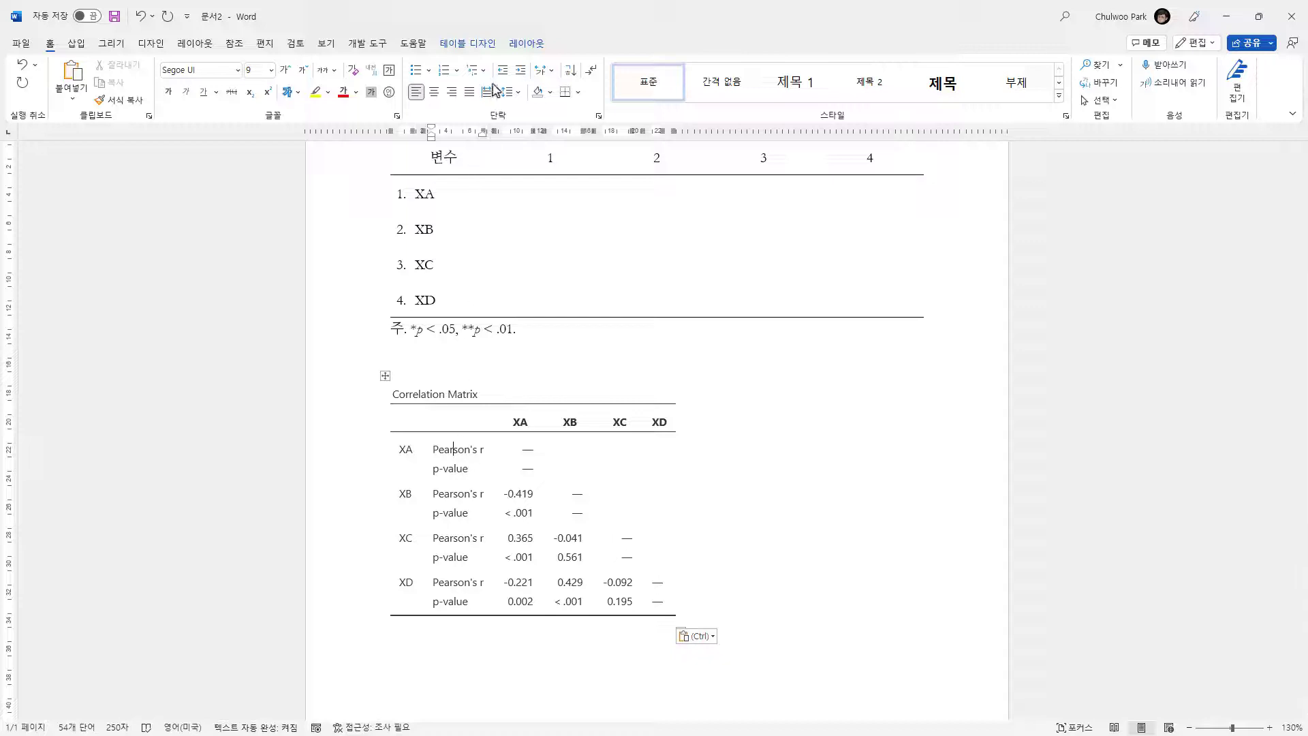
Show the table gridlines in Word and inspect the cell structure of the pasted Correlation Matrix table
{"action": "left_click", "coordinate": [486, 48]}
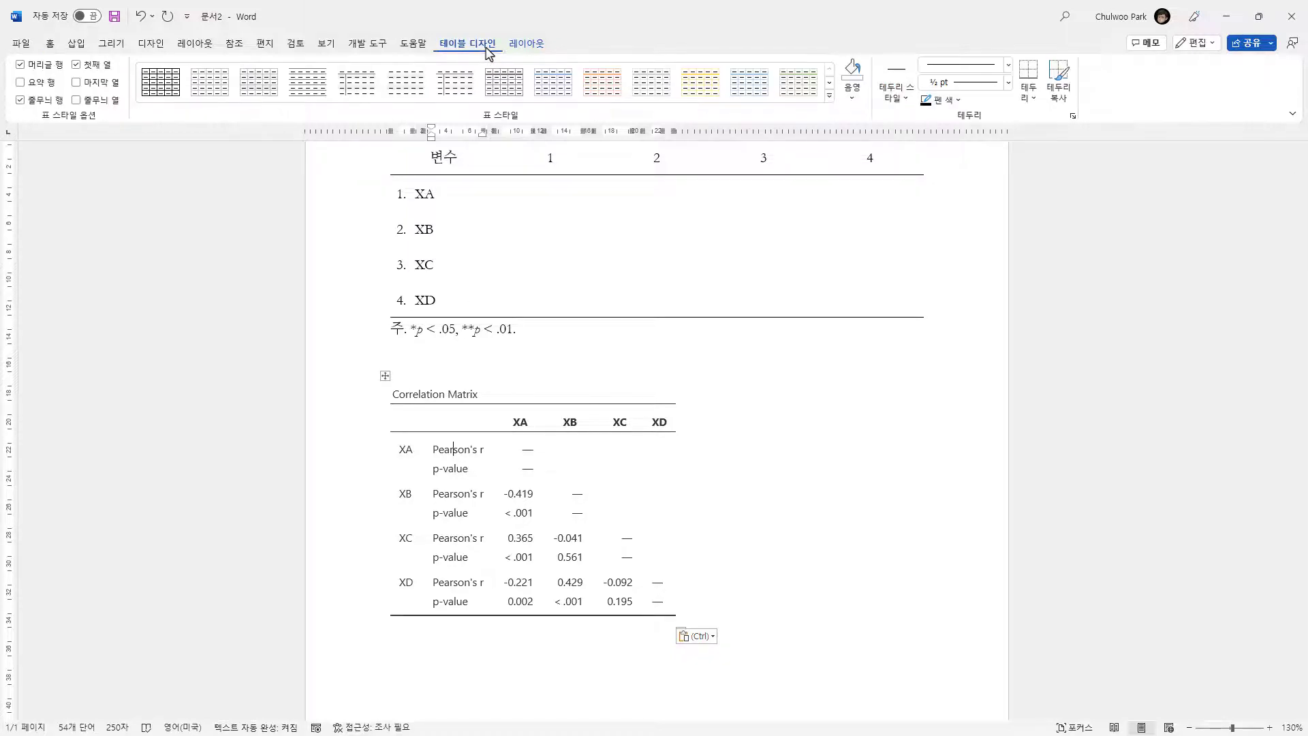
{"action": "left_click", "coordinate": [522, 45]}
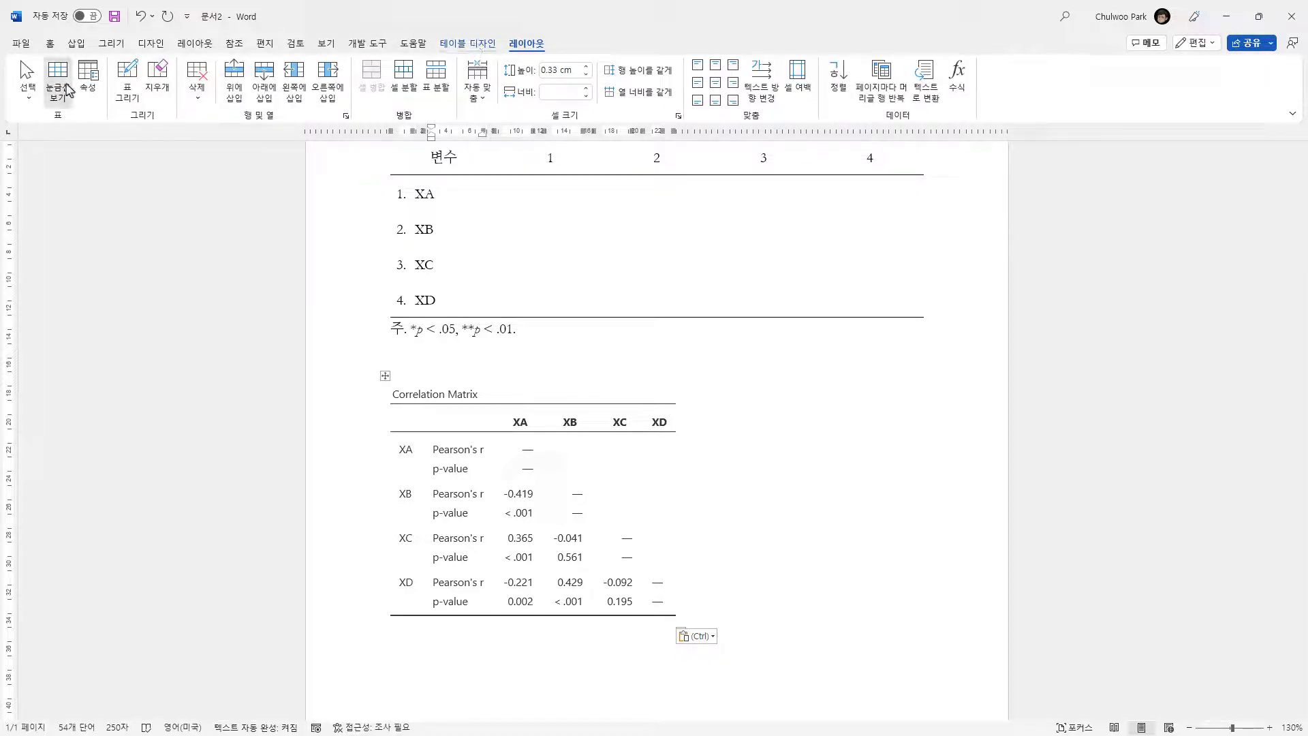
{"action": "left_click", "coordinate": [57, 81]}
{"action": "scroll", "coordinate": [545, 508], "scroll_direction": "up", "scroll_amount": 1}
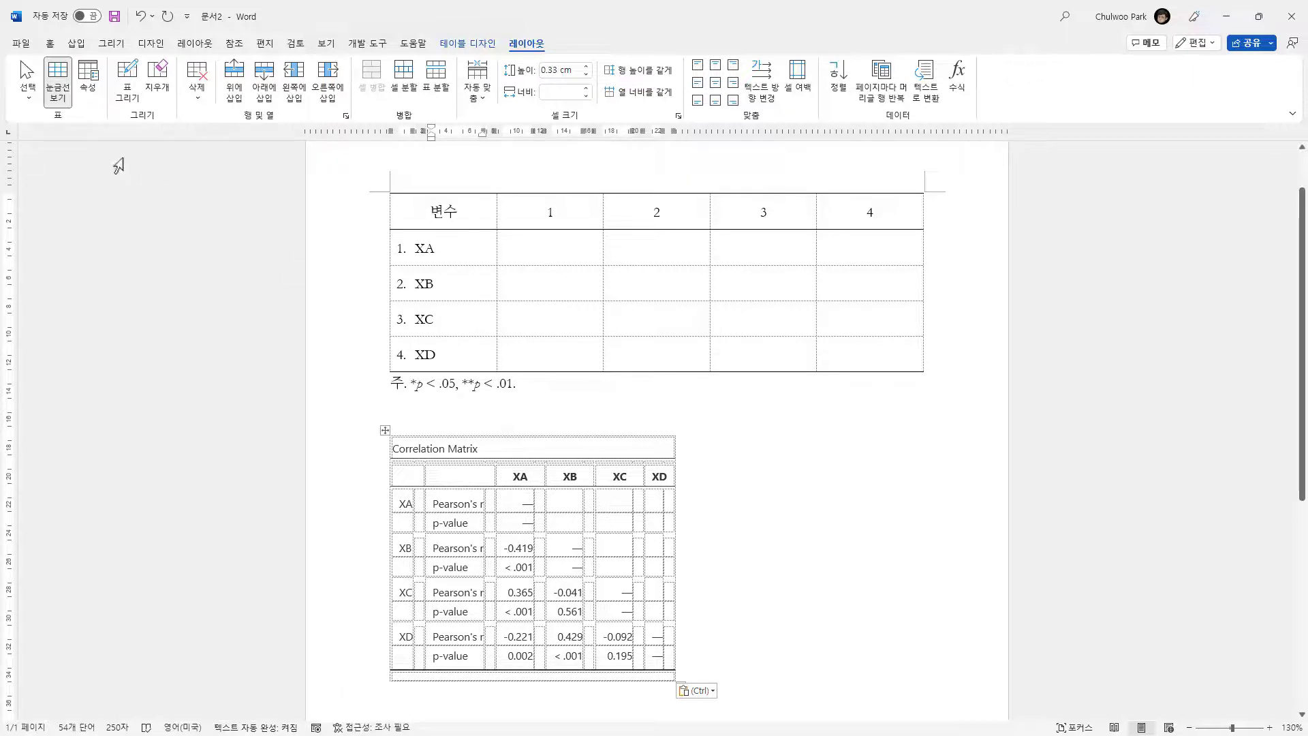
{"action": "left_click", "coordinate": [58, 85]}
{"action": "left_click_drag", "start_coordinate": [442, 504], "coordinate": [521, 611]}
{"action": "left_click", "coordinate": [58, 85]}
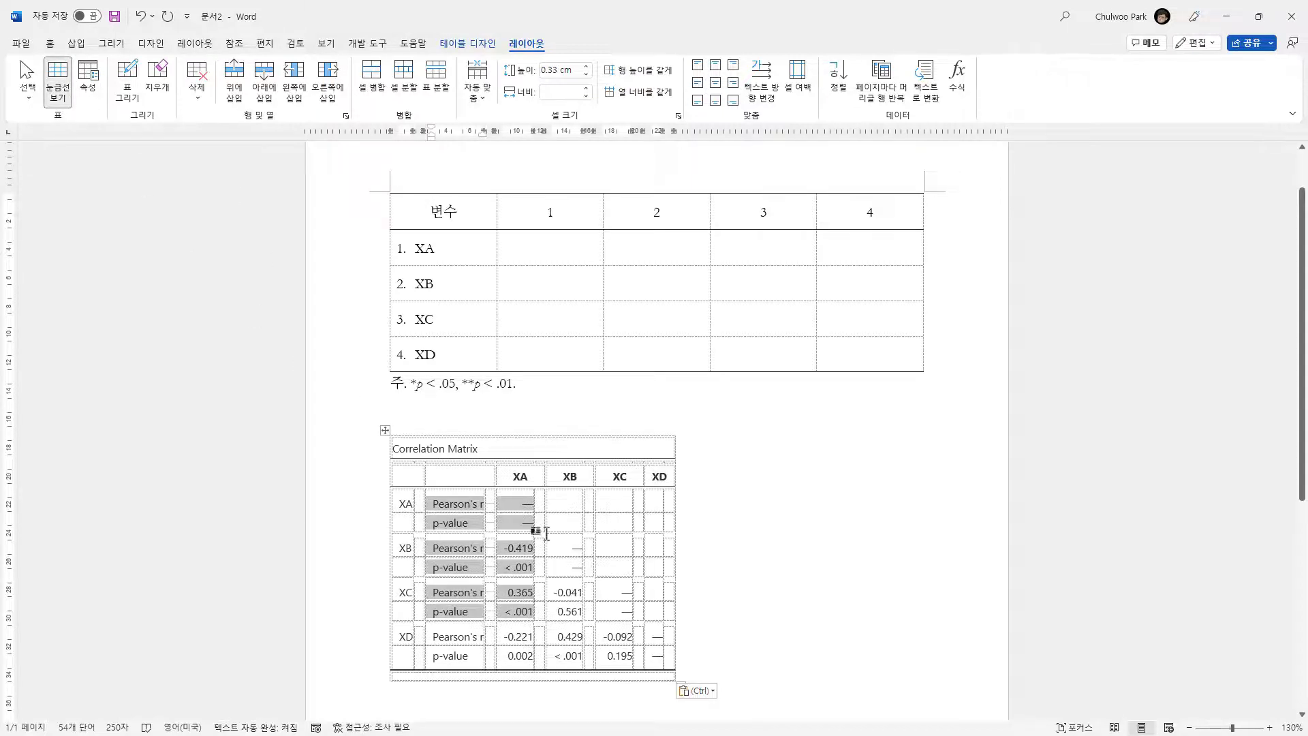
{"action": "left_click", "coordinate": [571, 525]}
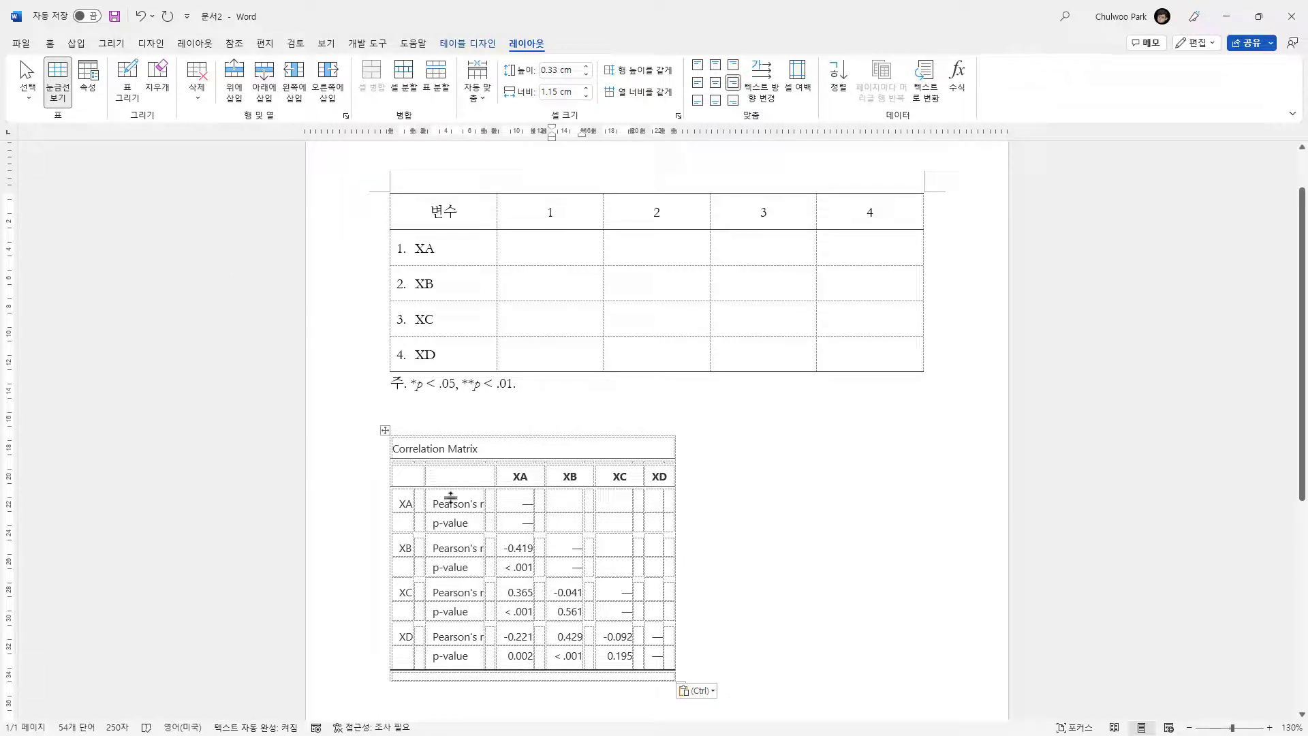
Apply the plain full-grid table style to the whole pasted Correlation Matrix table
{"action": "left_click", "coordinate": [384, 428]}
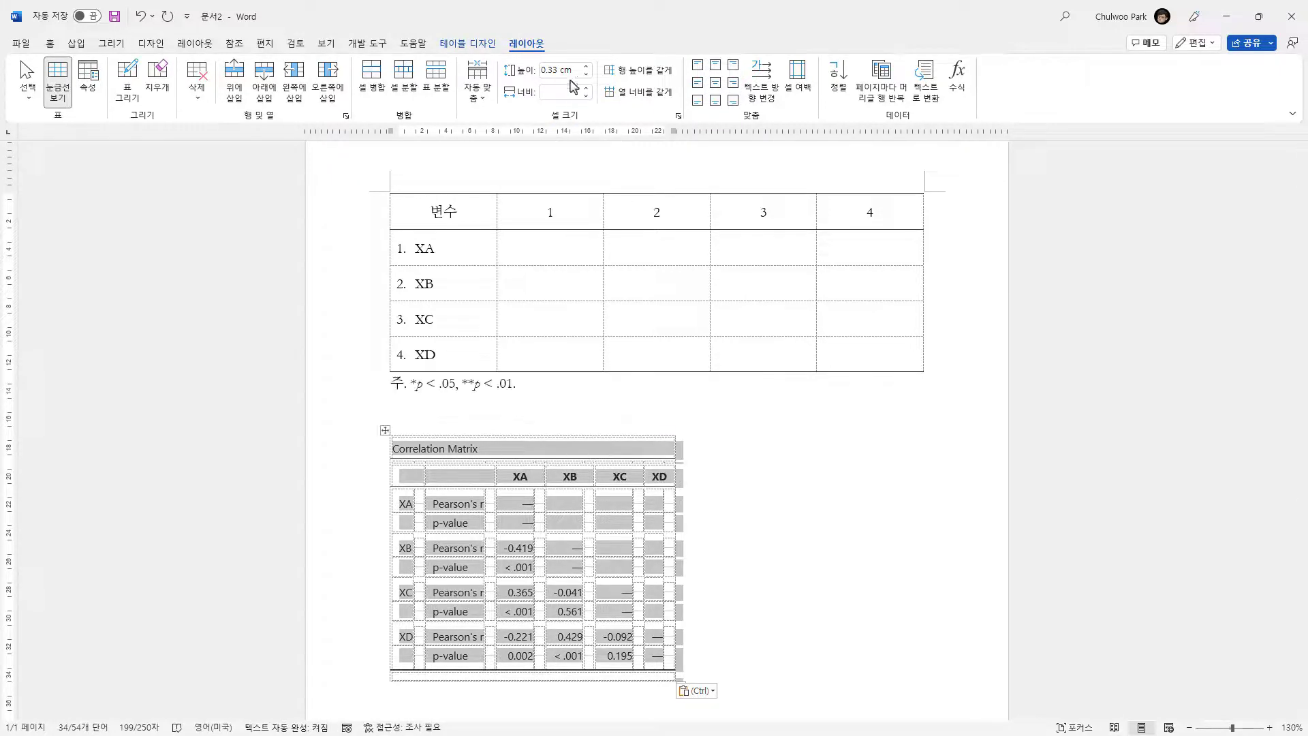
{"action": "left_click", "coordinate": [463, 45]}
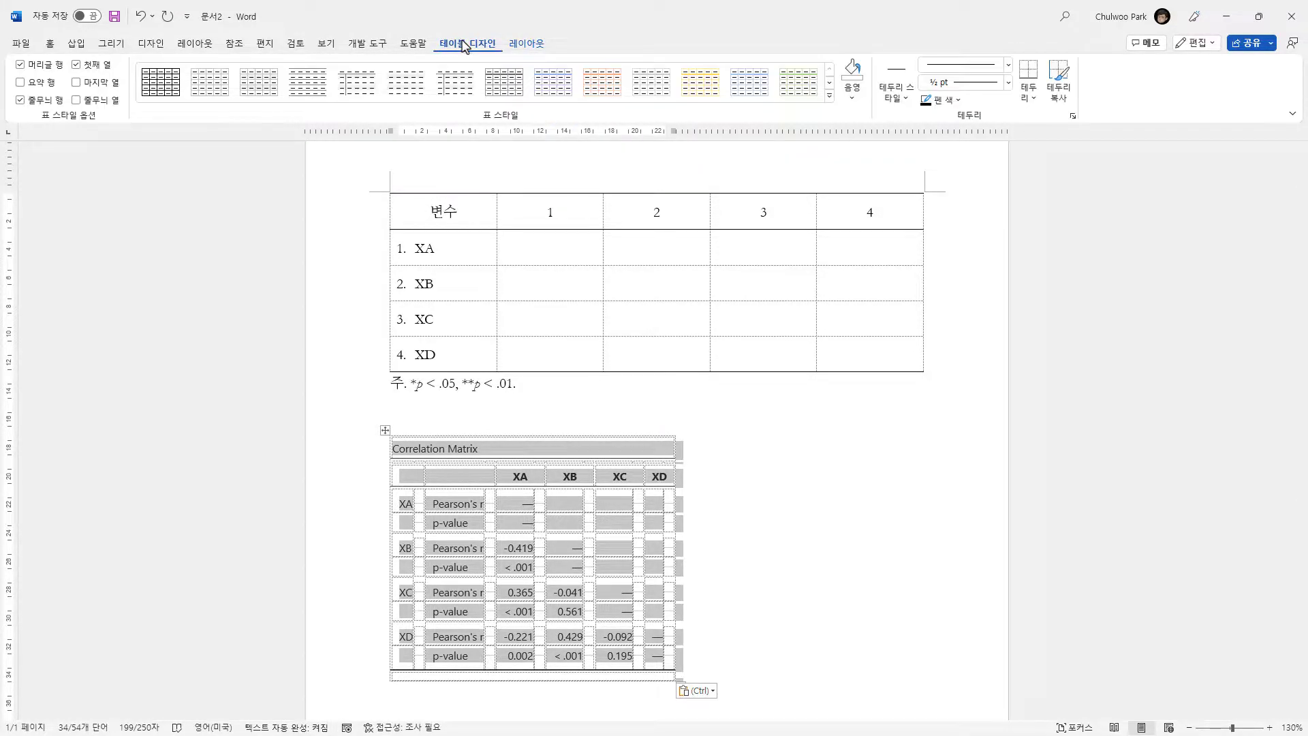
{"action": "left_click", "coordinate": [162, 81]}
{"action": "scroll", "coordinate": [510, 305], "scroll_direction": "up", "scroll_amount": 1}
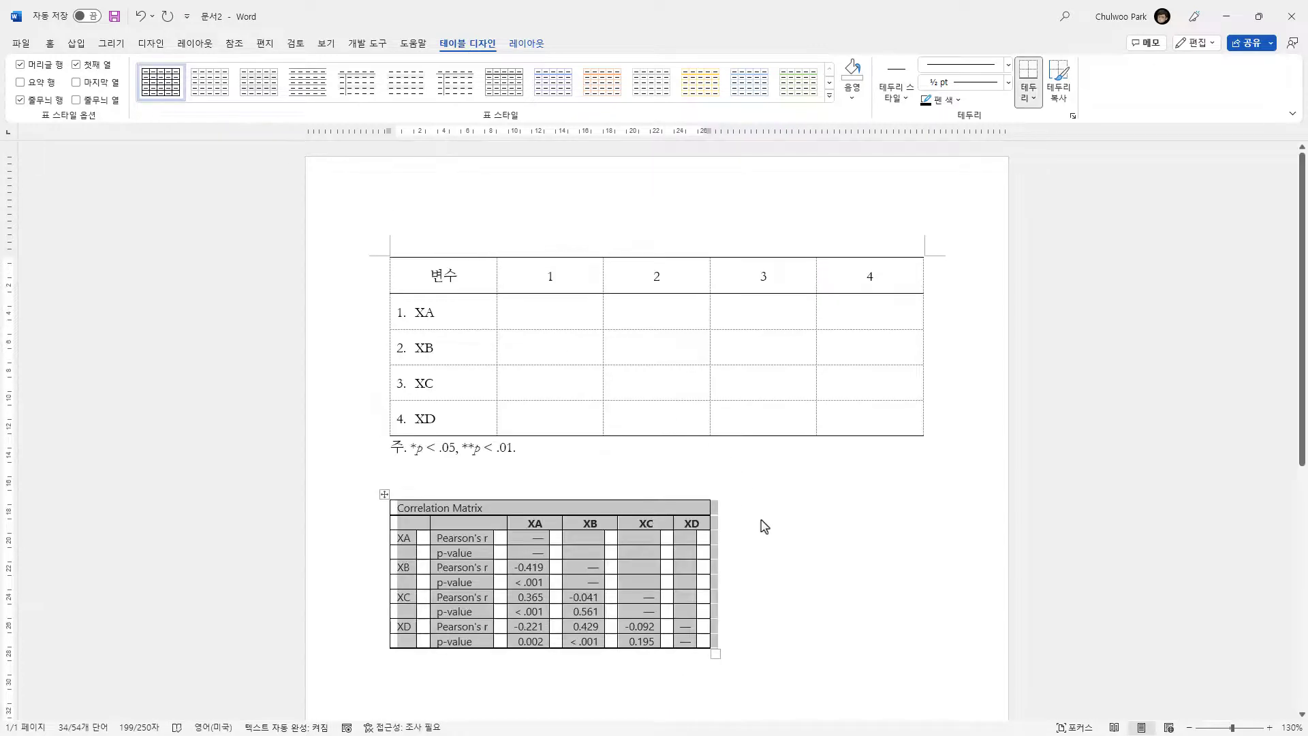
{"action": "left_click", "coordinate": [798, 576]}
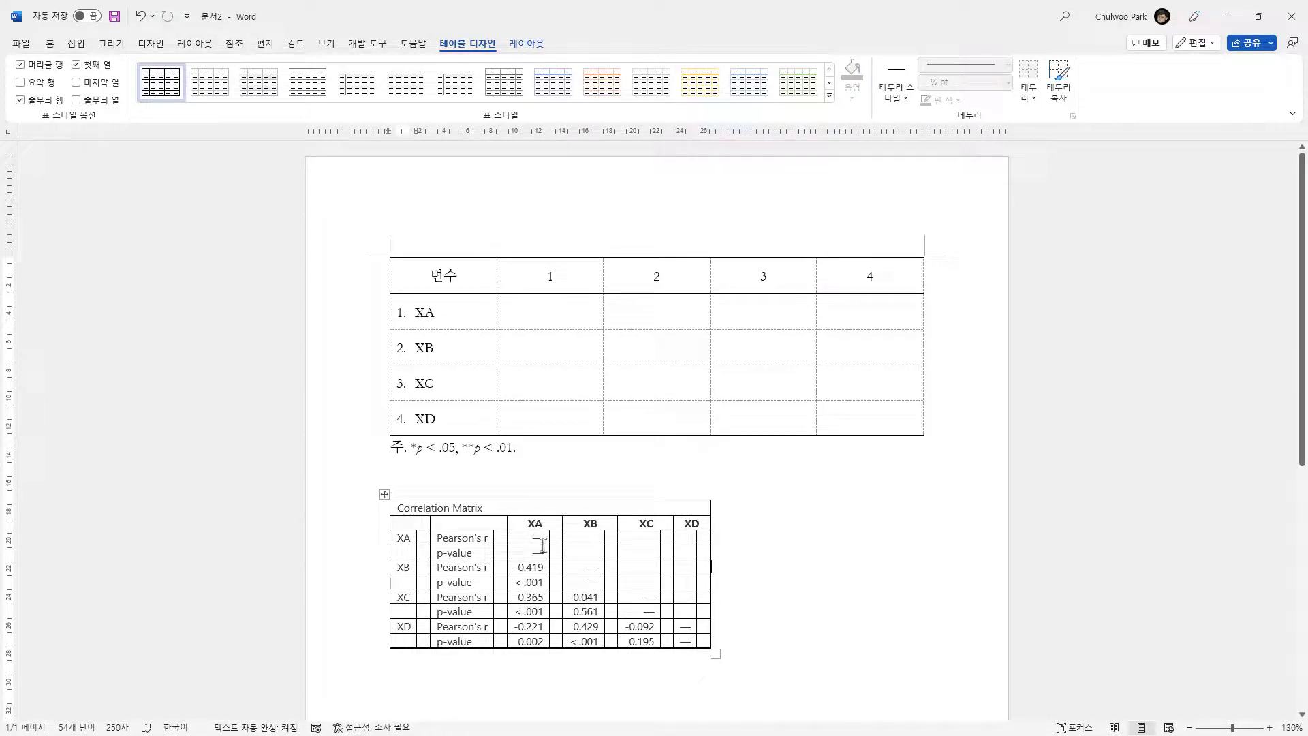
Copy the XB to XD row values under columns XA to XC and paste them as a separate table below the Correlation Matrix
{"action": "left_click_drag", "start_coordinate": [529, 567], "coordinate": [660, 646]}
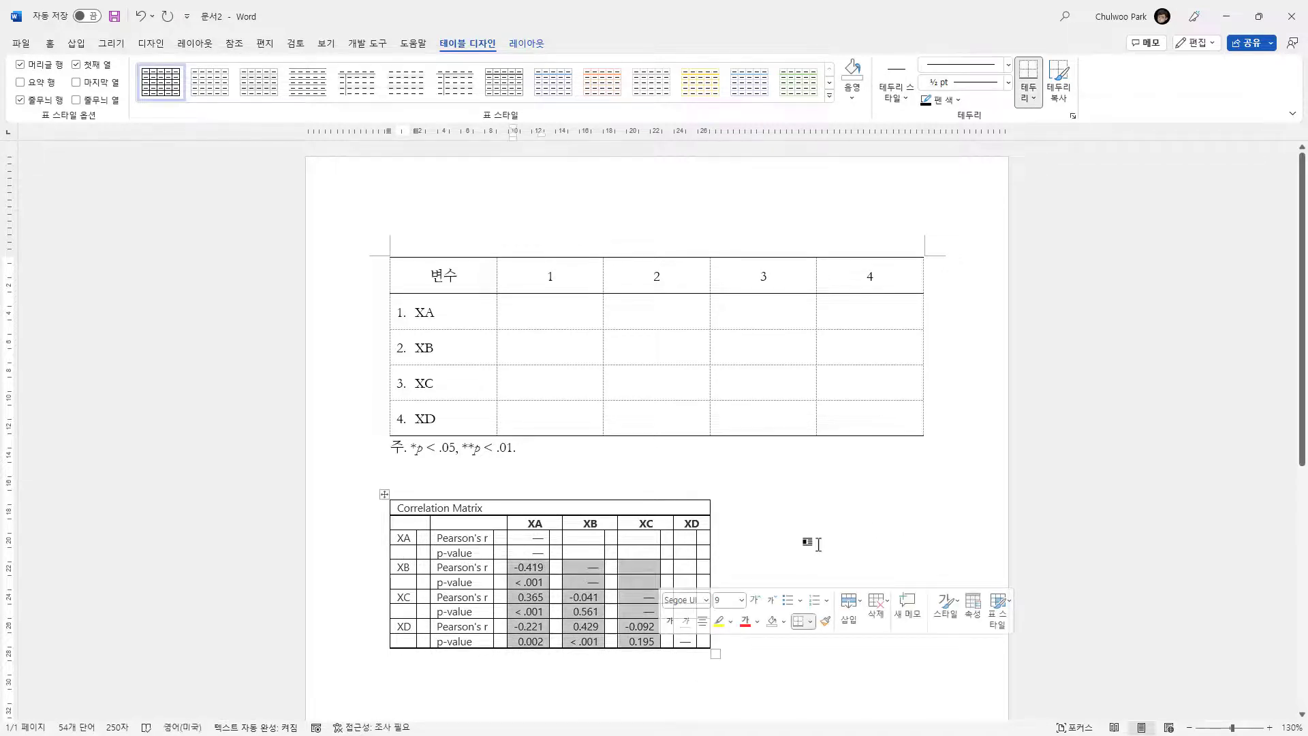
{"action": "scroll", "coordinate": [818, 545], "scroll_direction": "down", "scroll_amount": 2}
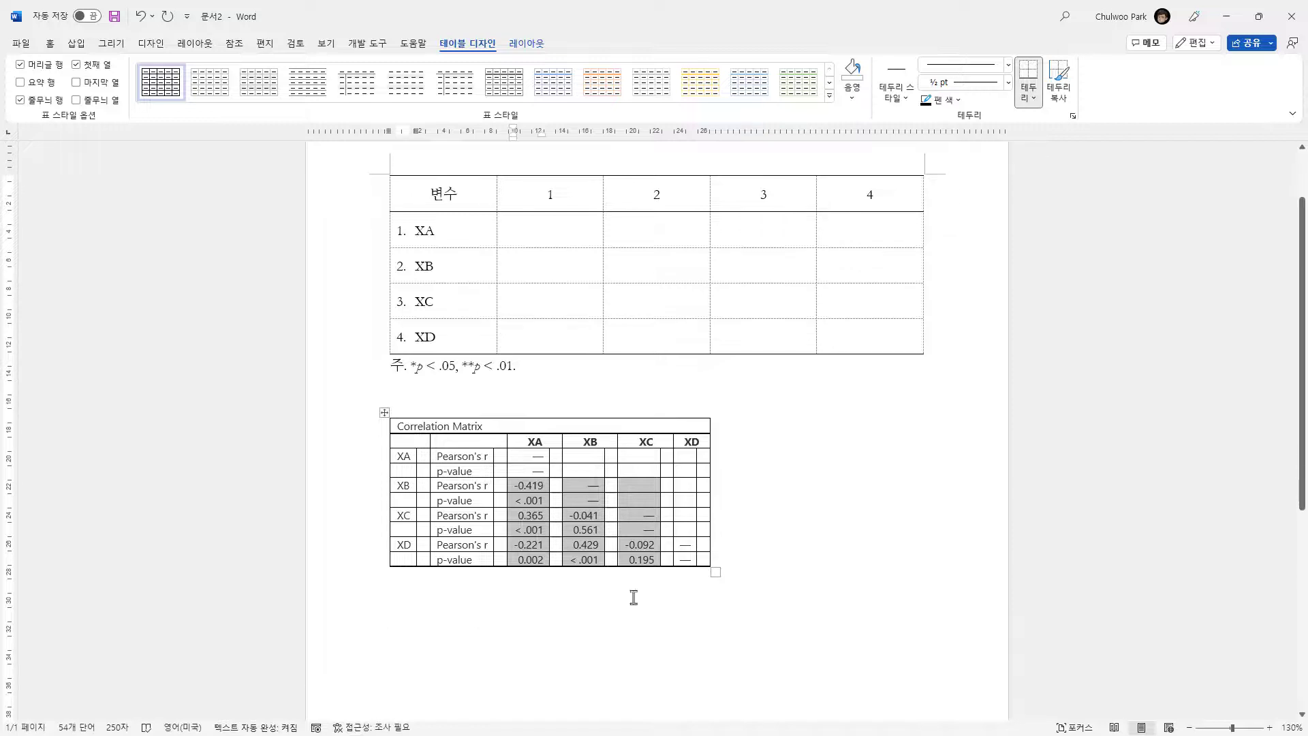
{"action": "left_click", "coordinate": [505, 638]}
{"action": "key", "text": "ctrl+v"}
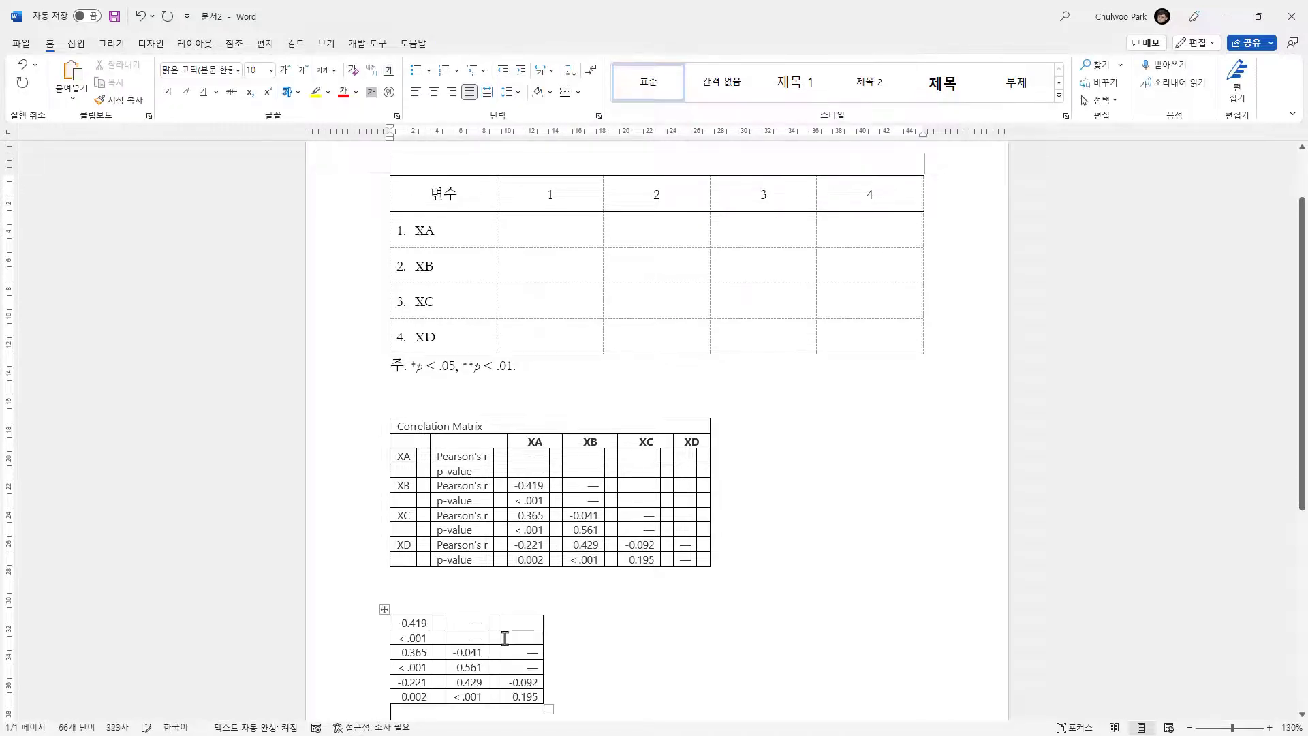
Delete the two empty spacer columns from the small copied table so only the three value columns remain
{"action": "scroll", "coordinate": [502, 632], "scroll_direction": "down", "scroll_amount": 2}
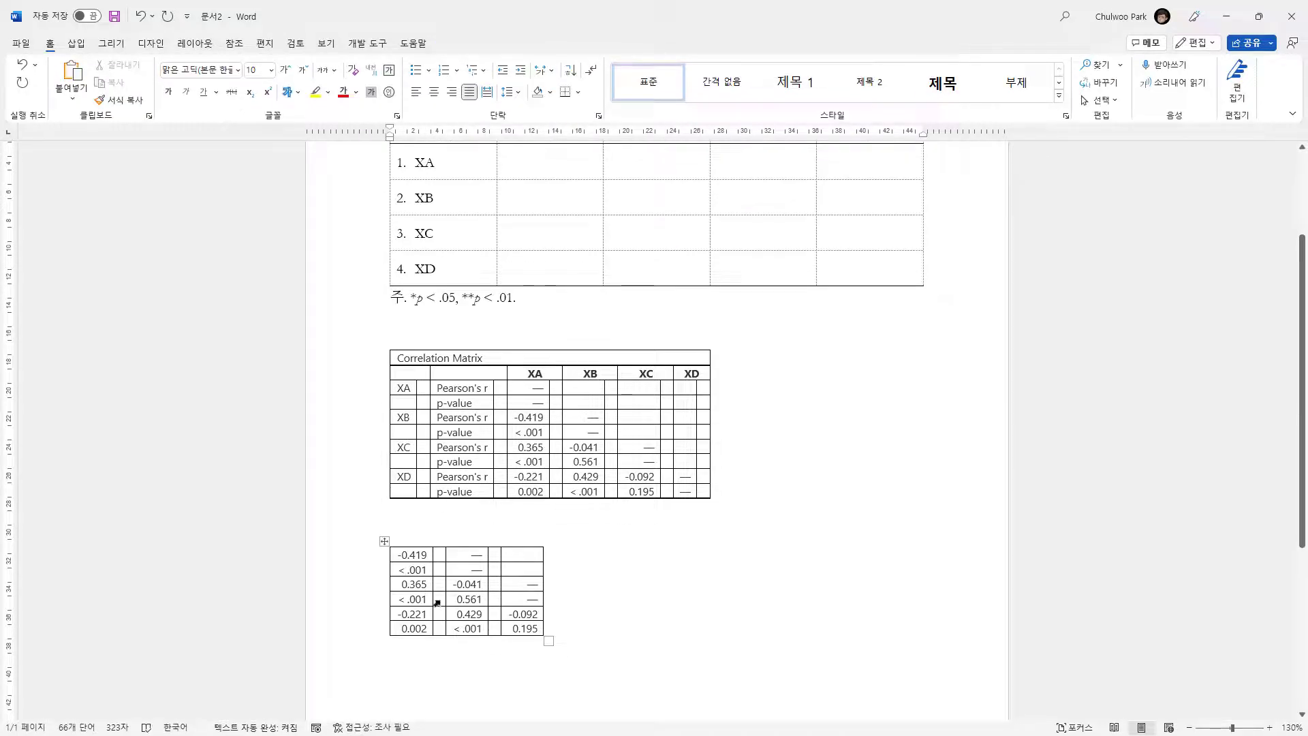
{"action": "left_click", "coordinate": [439, 548]}
{"action": "right_click", "coordinate": [440, 548]}
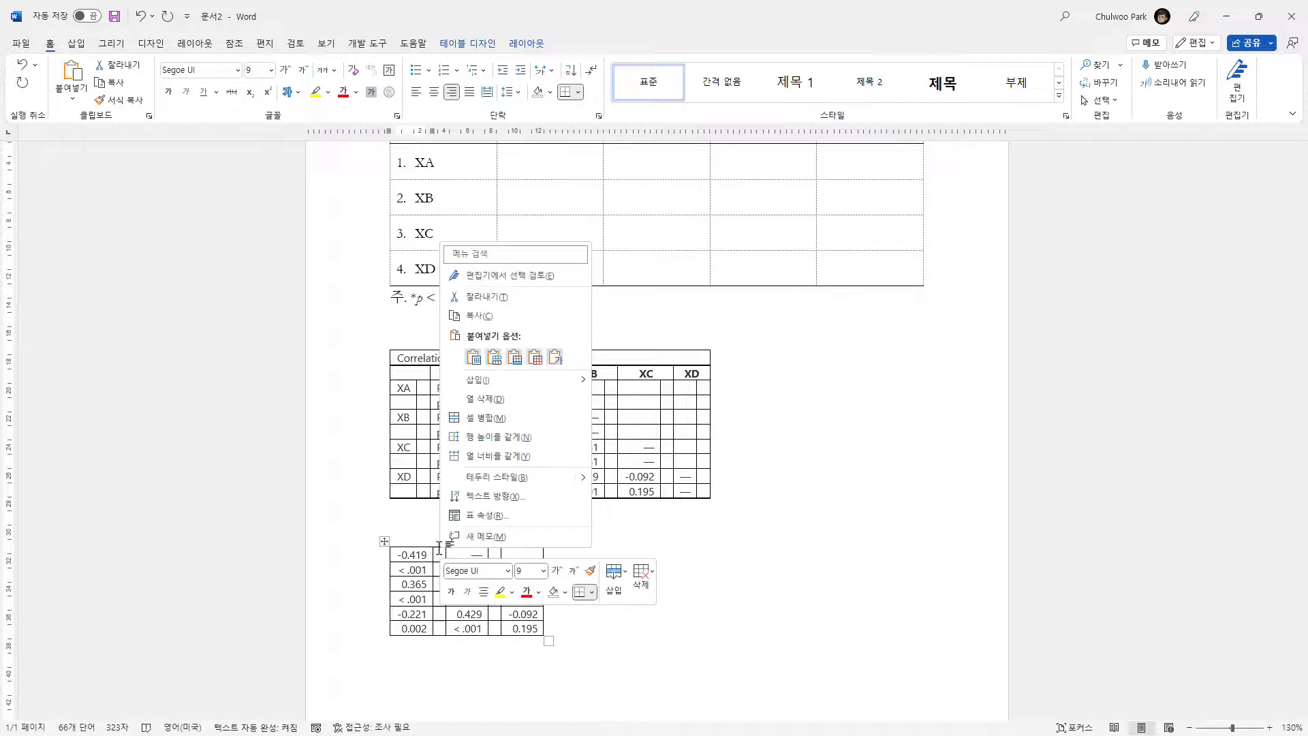
{"action": "left_click", "coordinate": [497, 399]}
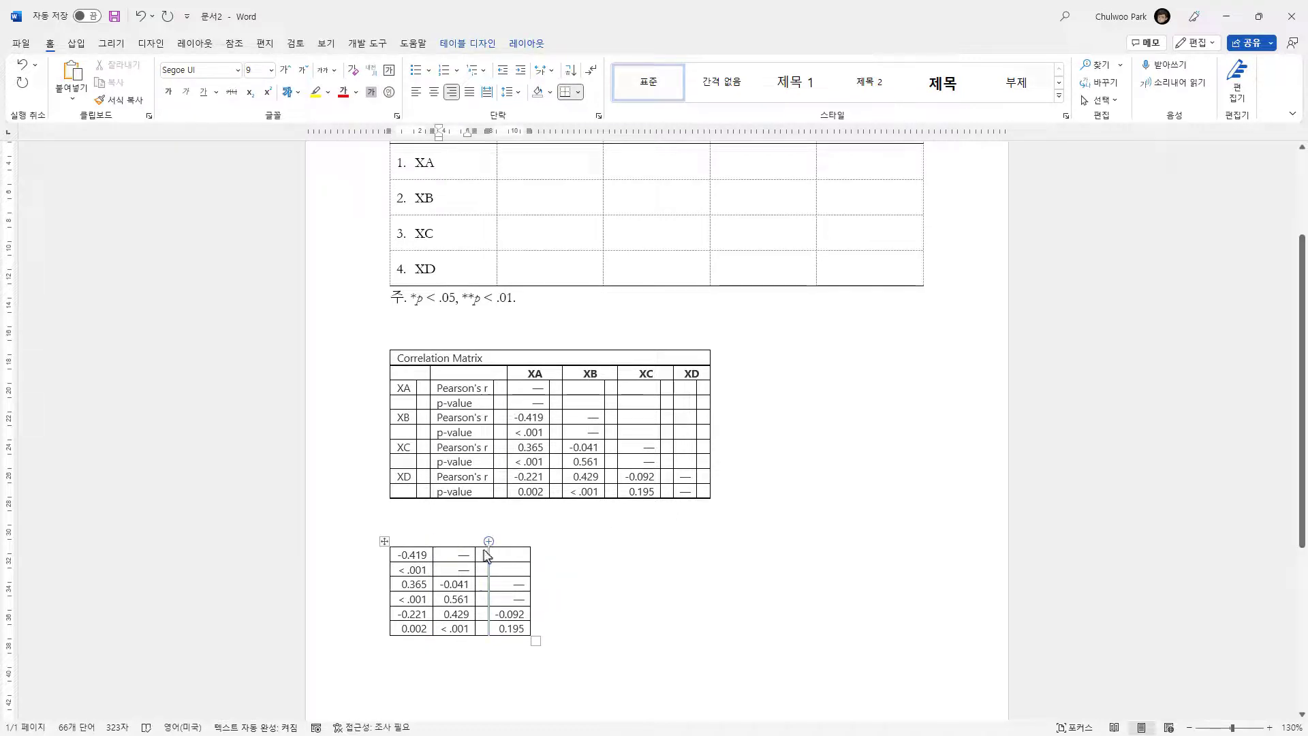
{"action": "left_click", "coordinate": [484, 547]}
{"action": "right_click", "coordinate": [484, 549]}
{"action": "left_click", "coordinate": [544, 407]}
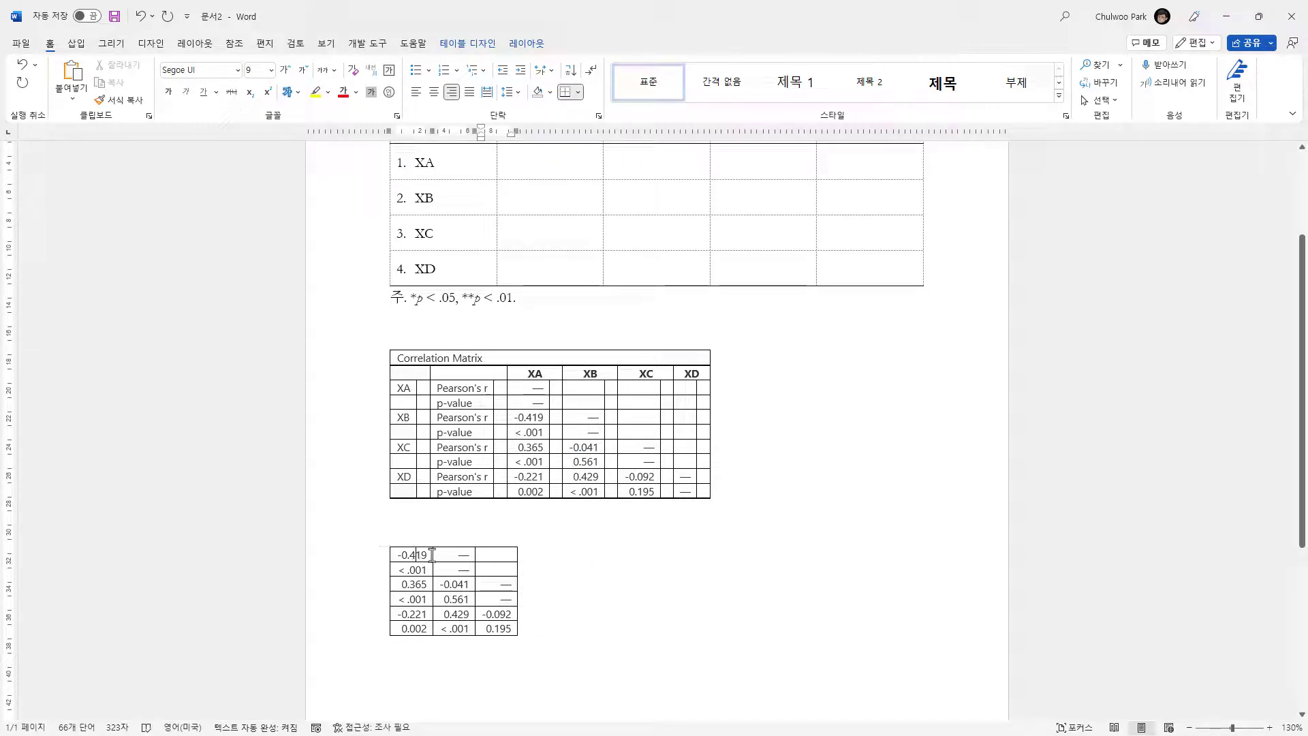
{"action": "left_click_drag", "start_coordinate": [417, 552], "coordinate": [517, 618]}
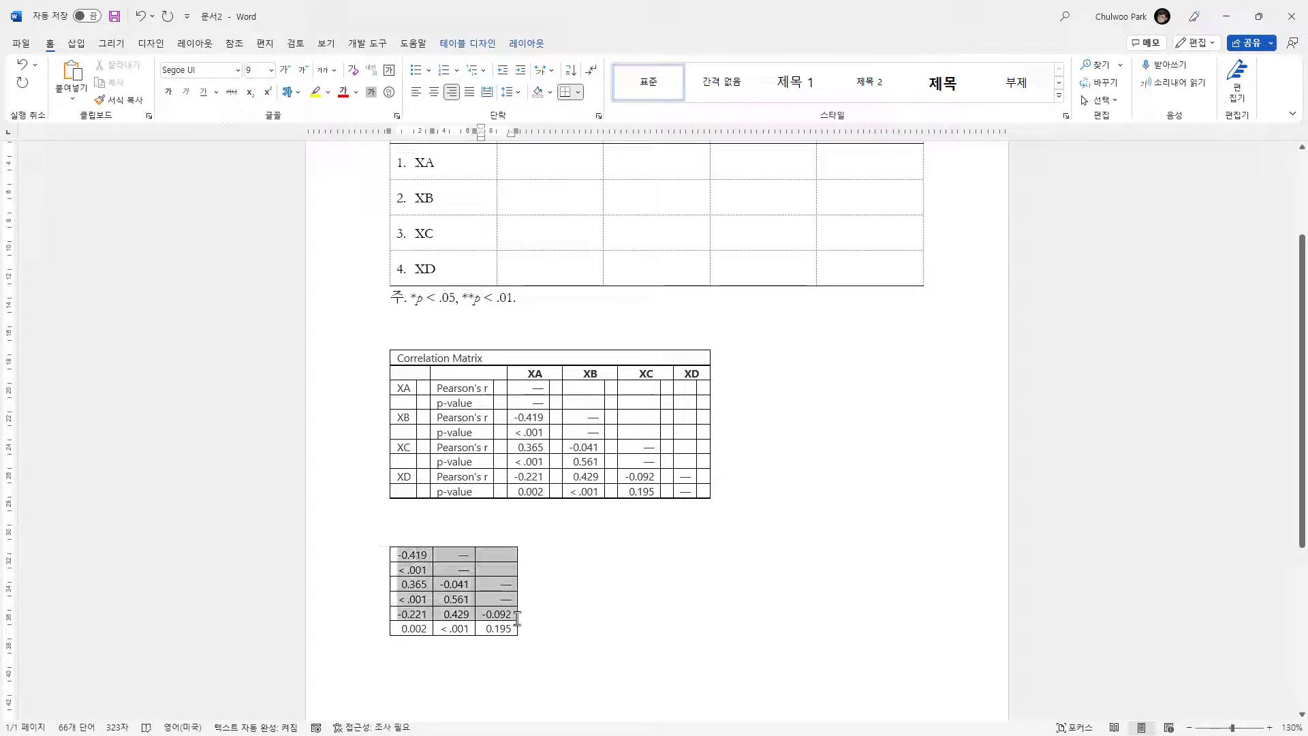
{"action": "left_click", "coordinate": [649, 539]}
Fill column 1 of the formatted table with the XA correlations: -.419 for XB, .365 for XC and -.221 for XD
{"action": "scroll", "coordinate": [588, 578], "scroll_direction": "up", "scroll_amount": 3}
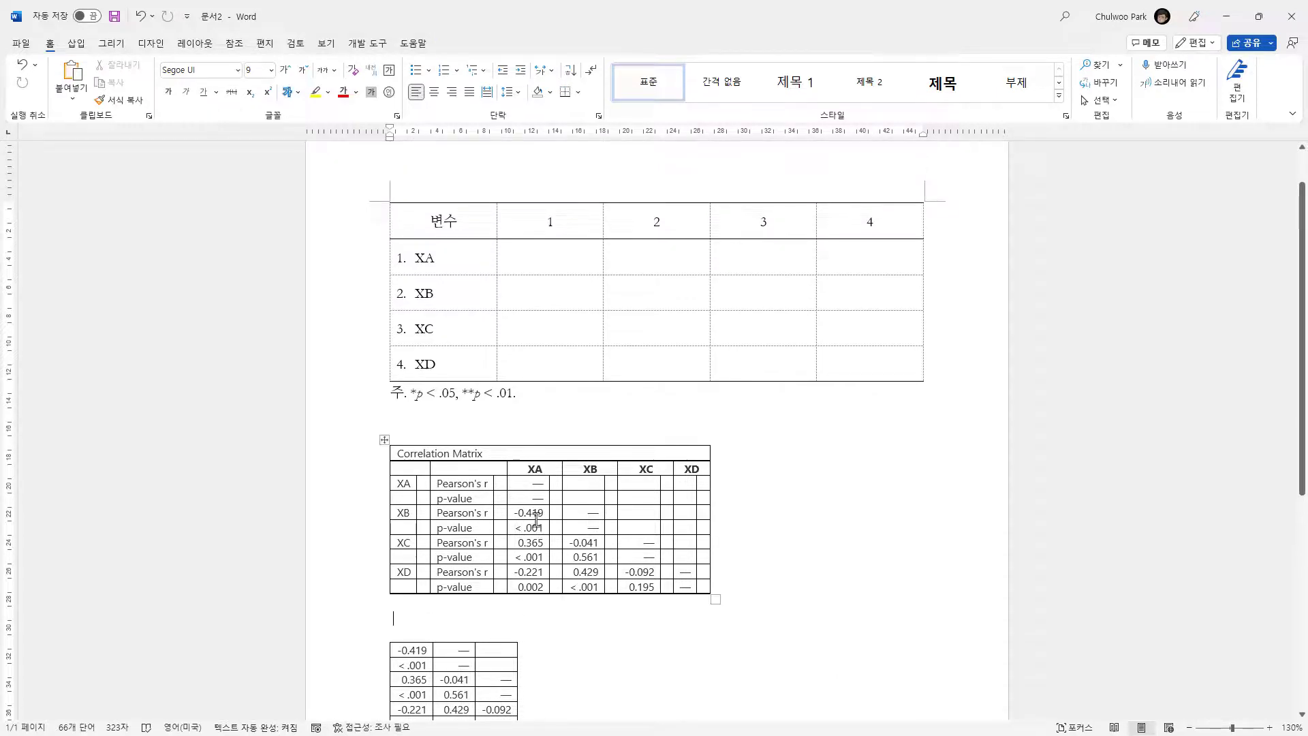
{"action": "double_click", "coordinate": [535, 517]}
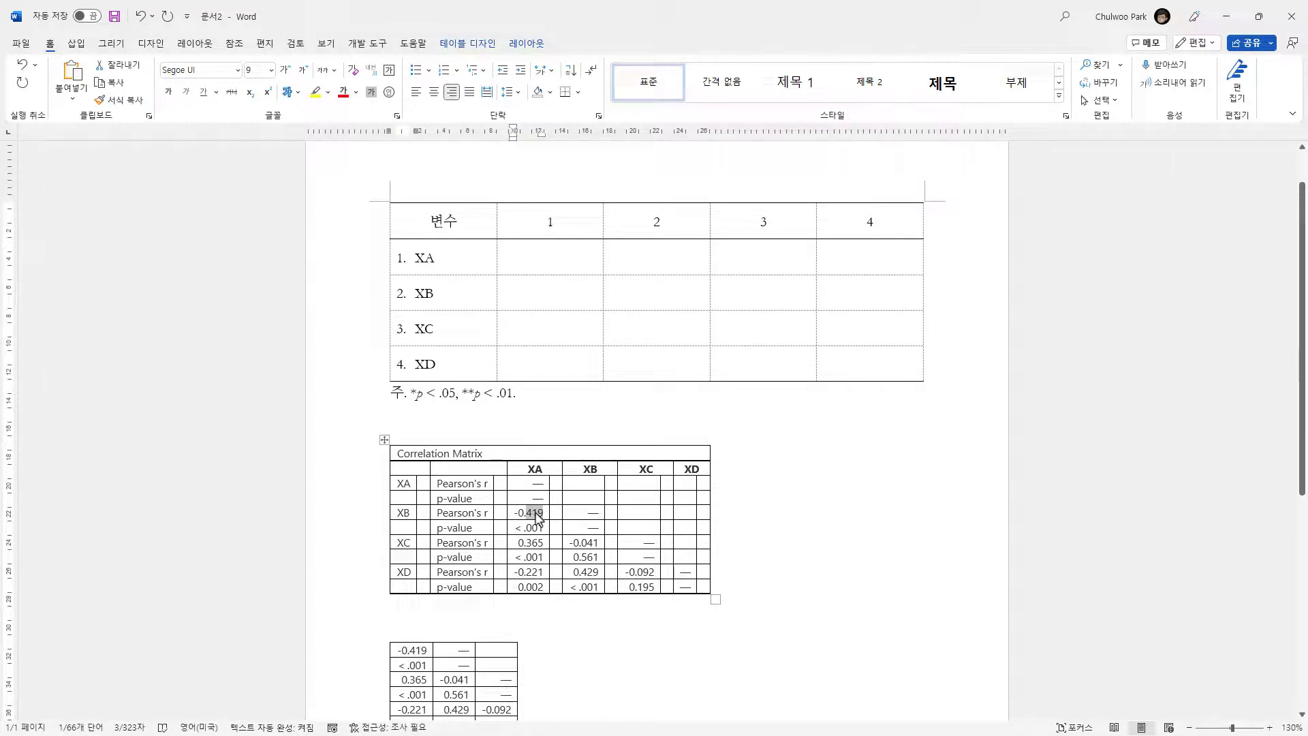
{"action": "left_click", "coordinate": [559, 294]}
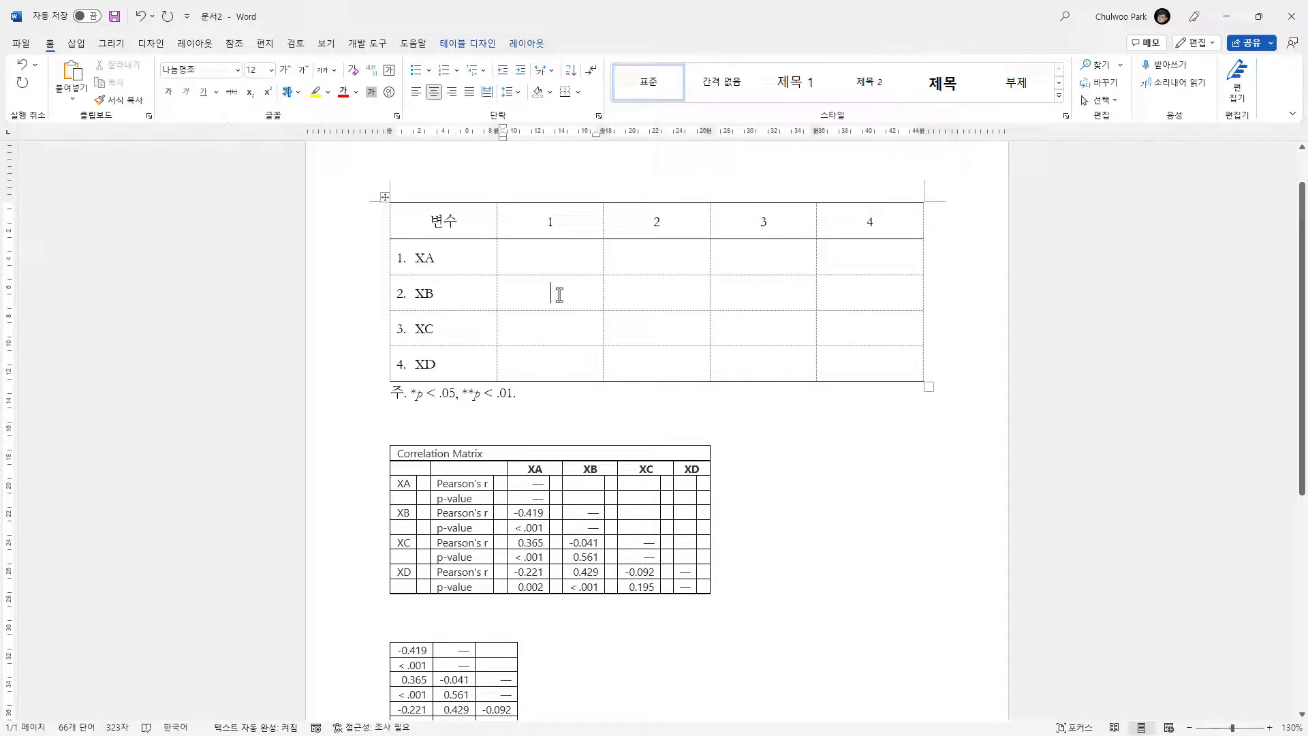
{"action": "type", "text": "-.419"}
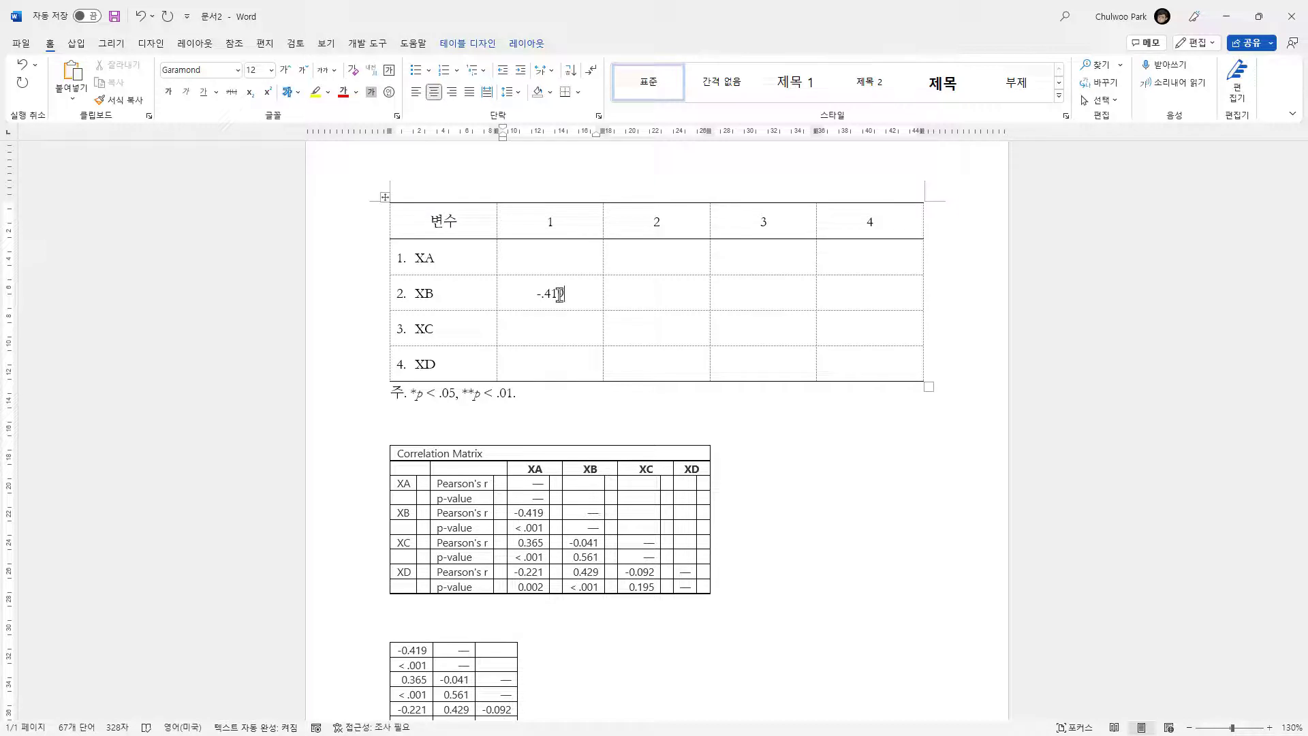
{"action": "key", "text": "Down"}
{"action": "type", "text": ".365"}
{"action": "key", "text": "Down"}
{"action": "type", "text": "-"}
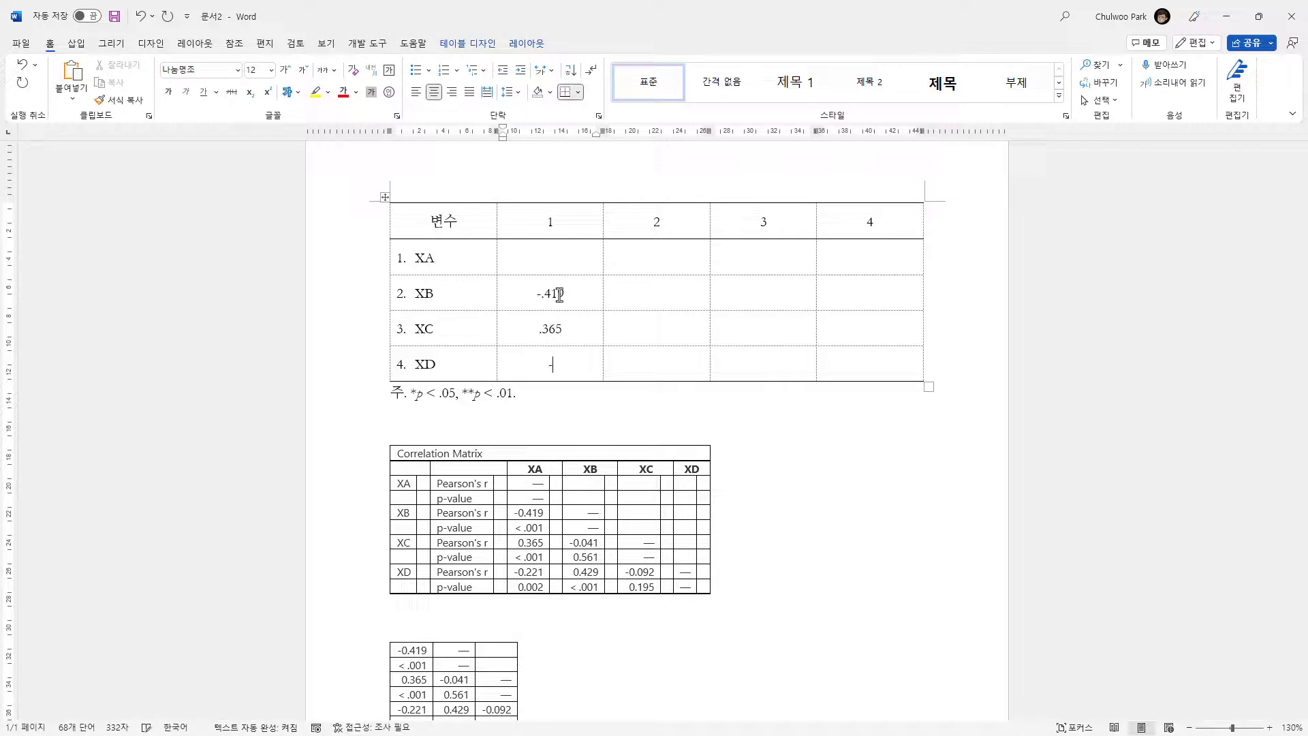
{"action": "type", "text": ".221"}
Enter -.041 for XC and .429 for XD in column 2, and -0.092 for XD in column 3
{"action": "key", "text": "Tab"}
{"action": "key", "text": "Up"}
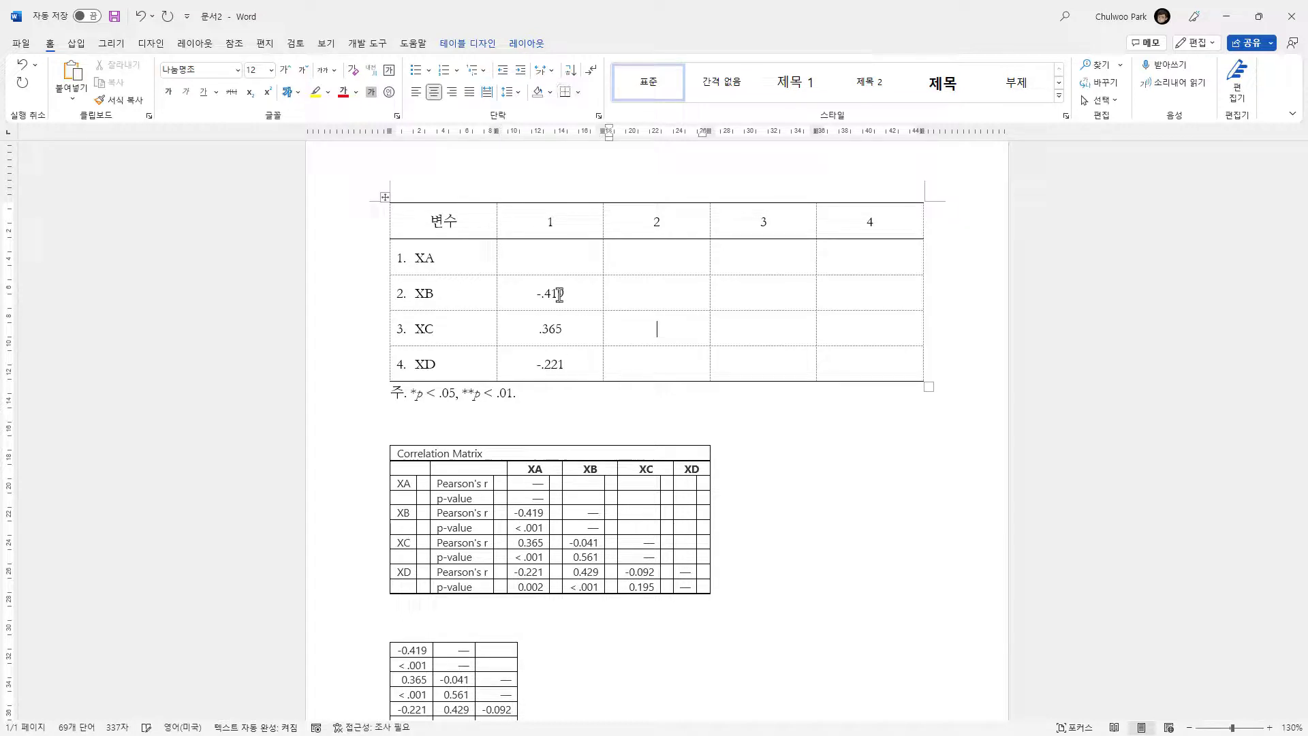
{"action": "type", "text": "-"}
{"action": "type", "text": ".041"}
{"action": "type", "text": "."}
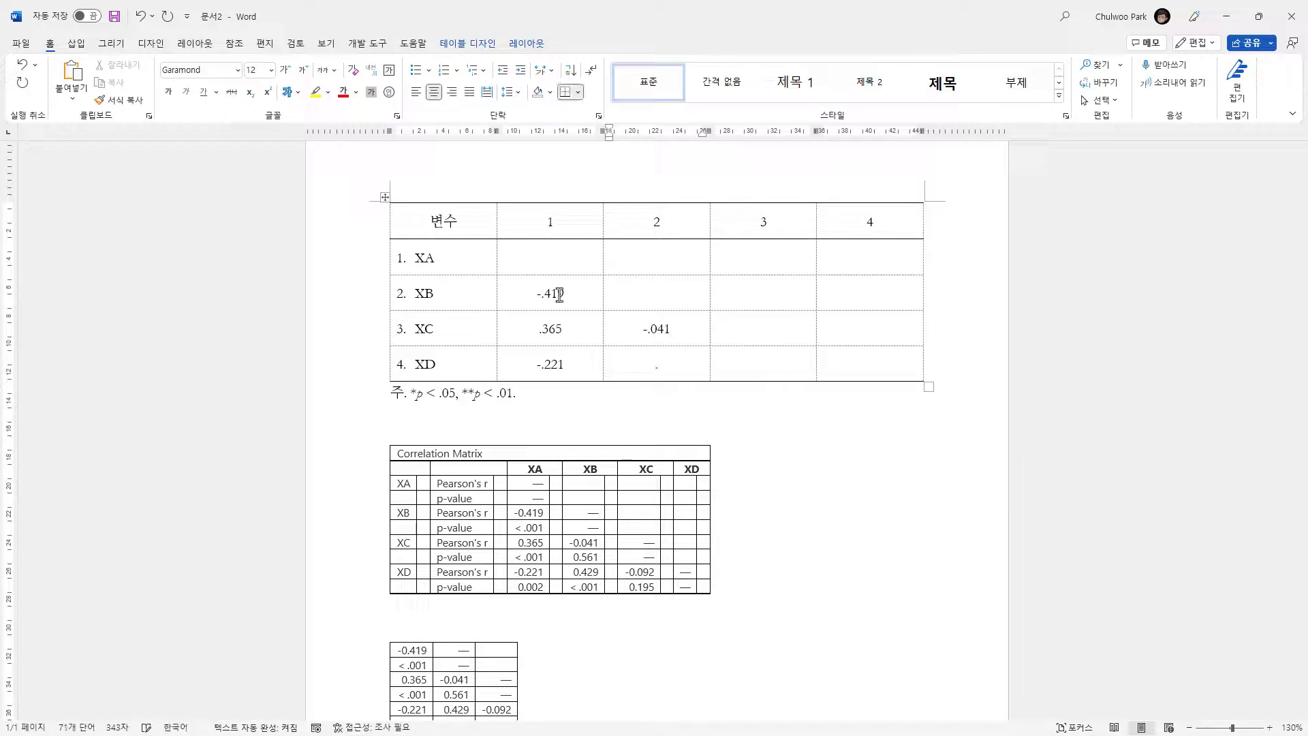
{"action": "type", "text": "429"}
{"action": "key", "text": "Right"}
{"action": "key", "text": "Right"}
{"action": "key", "text": "Left"}
{"action": "type", "text": "-0.092"}
Fill the diagonal cells of the formatted correlation table, from XA/1 to XD/4, with a hyphen
{"action": "key", "text": "Up"}
{"action": "key", "text": "Up"}
{"action": "key", "text": "Left"}
{"action": "key", "text": "Left"}
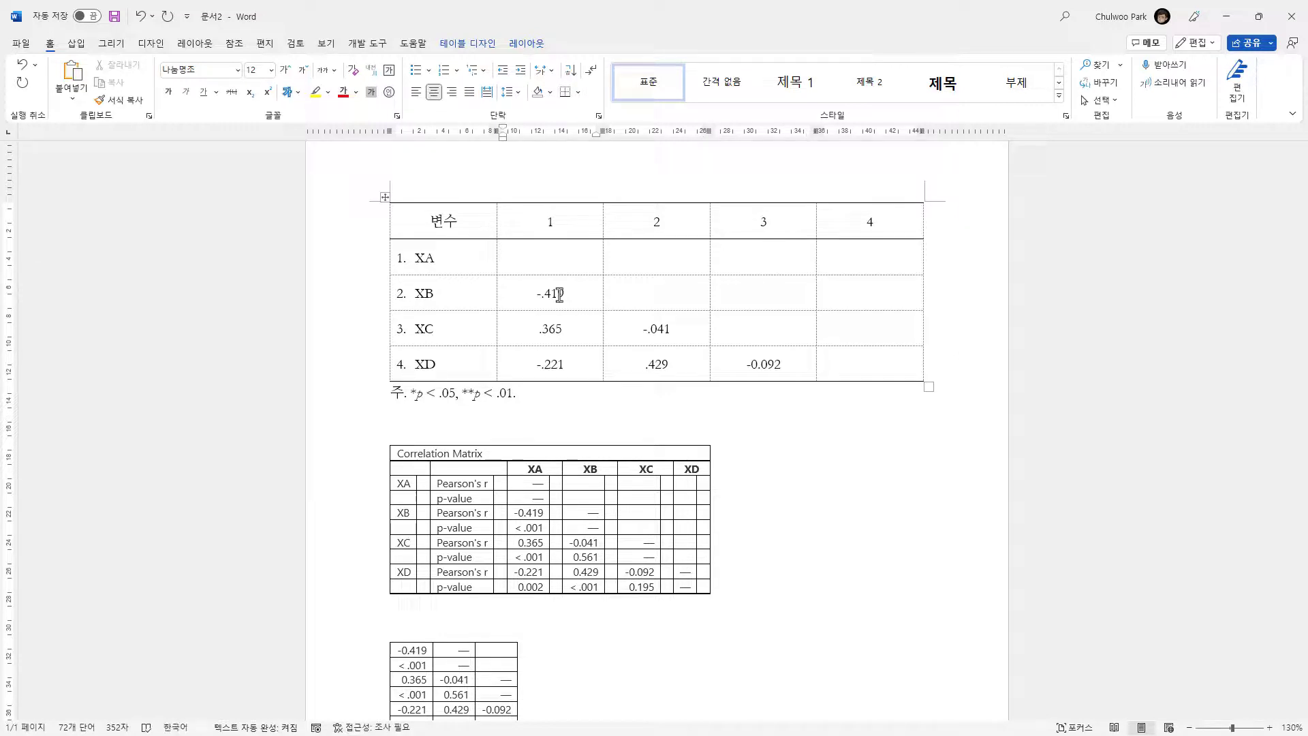
{"action": "type", "text": "-"}
{"action": "key", "text": "Right"}
{"action": "key", "text": "Down"}
{"action": "type", "text": "-"}
{"action": "key", "text": "Right"}
{"action": "key", "text": "Down"}
{"action": "type", "text": "-"}
{"action": "key", "text": "Right"}
{"action": "key", "text": "Down"}
{"action": "type", "text": "-"}
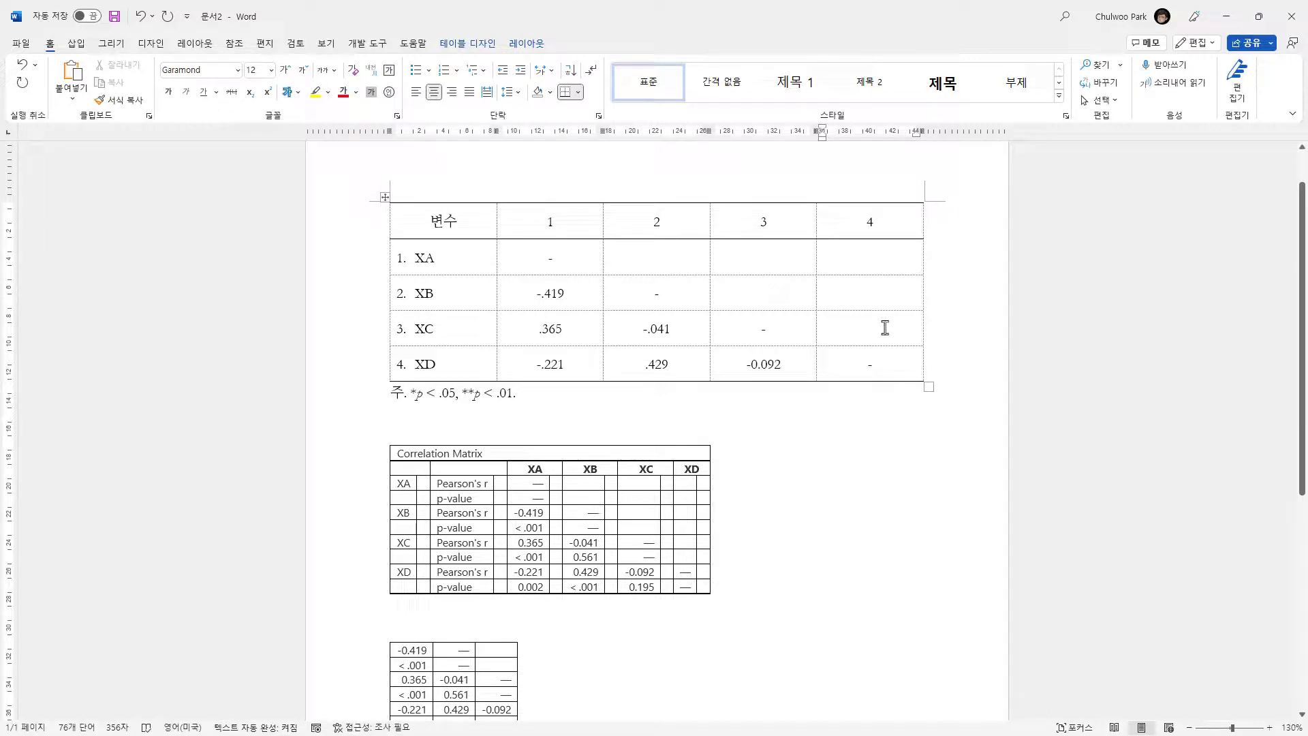
Check the p-values in the Correlation Matrix and reduce the table note to the single criterion *p < .01
{"action": "left_click", "coordinate": [542, 531]}
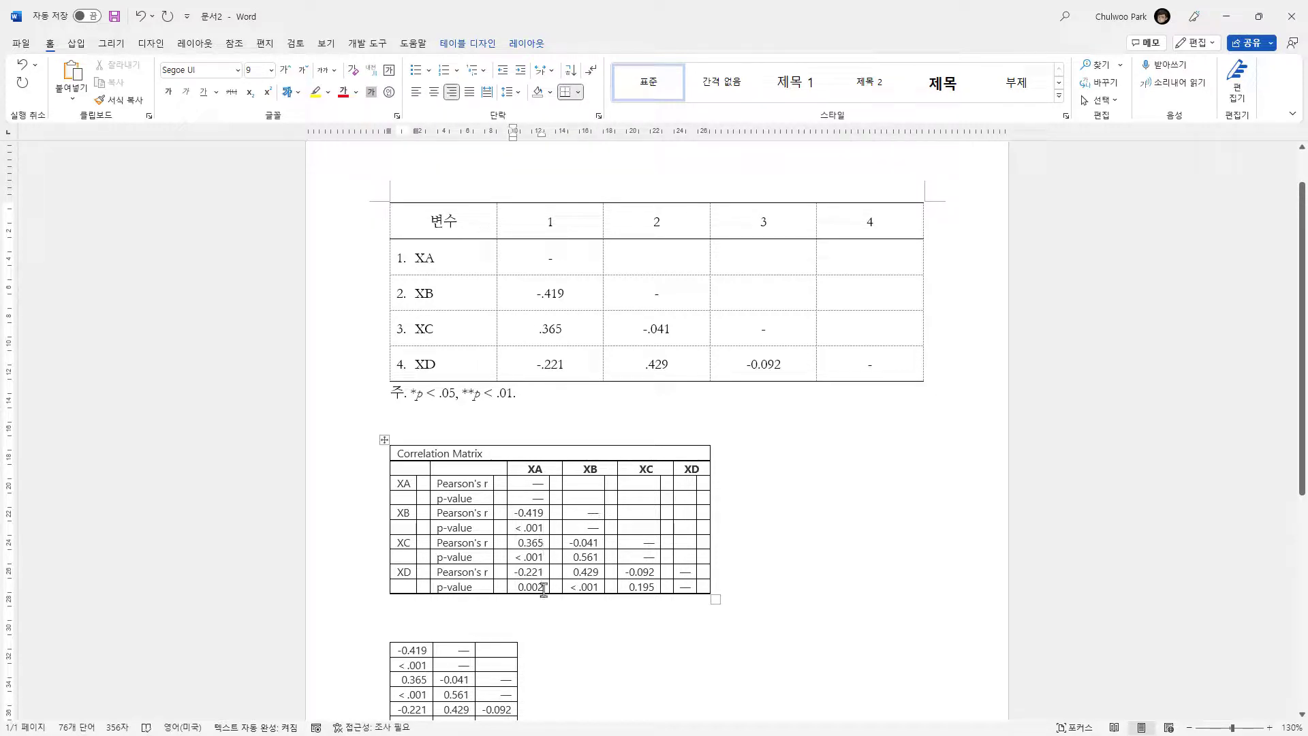
{"action": "left_click", "coordinate": [593, 558]}
{"action": "left_click", "coordinate": [659, 589]}
{"action": "left_click", "coordinate": [589, 557]}
{"action": "left_click", "coordinate": [455, 394]}
{"action": "key", "text": "shift+Right"}
{"action": "key", "text": "shift+Right"}
{"action": "key", "text": "shift+Right"}
{"action": "key", "text": "shift+Right"}
{"action": "key", "text": "shift+Right"}
{"action": "key", "text": "shift+Right"}
{"action": "key", "text": "shift+Right"}
{"action": "key", "text": "shift+Right"}
{"action": "key", "text": "shift+Right"}
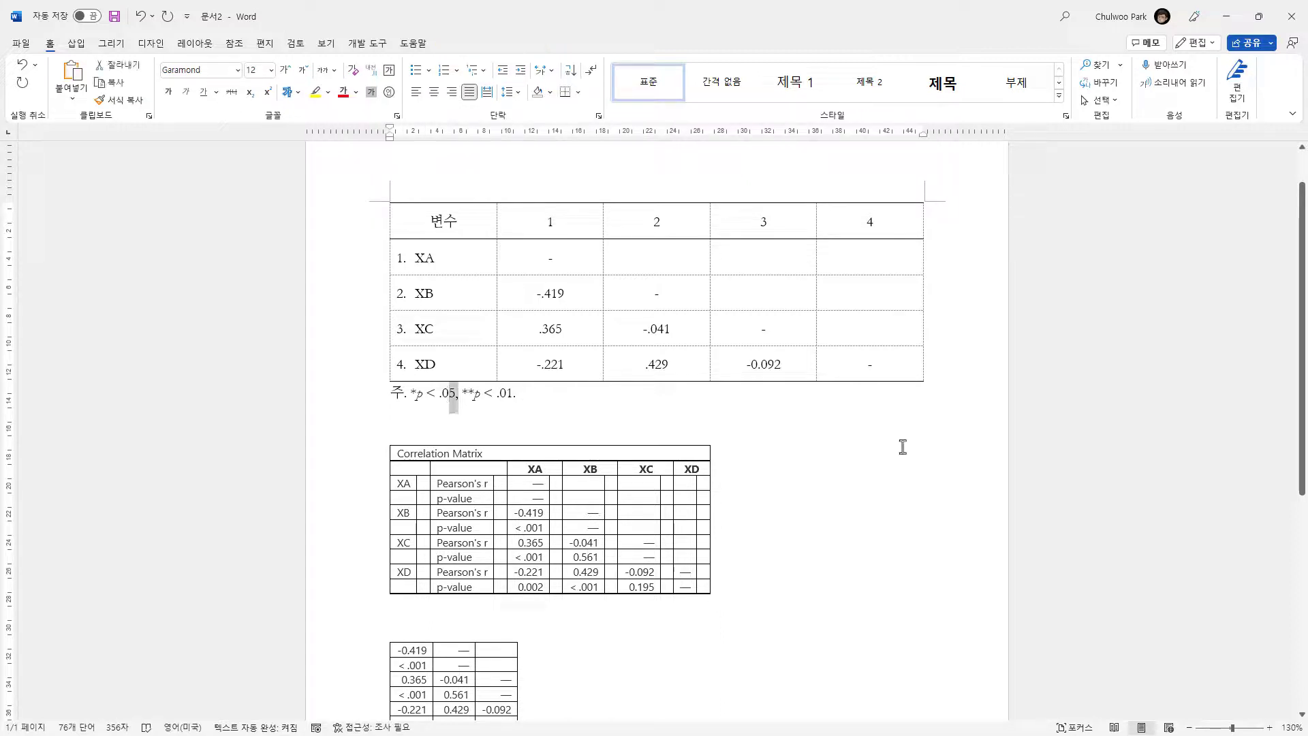
{"action": "key", "text": "shift+Right"}
{"action": "key", "text": "shift+Right"}
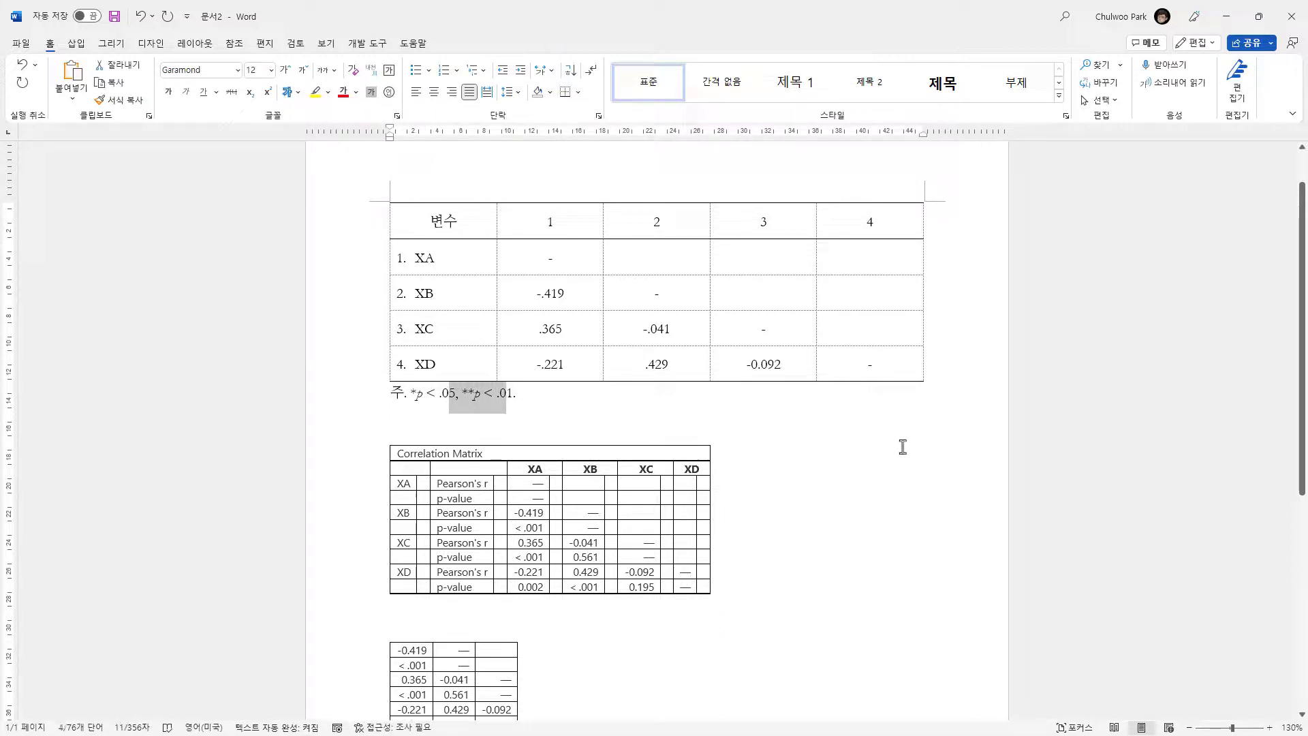
{"action": "key", "text": "Delete"}
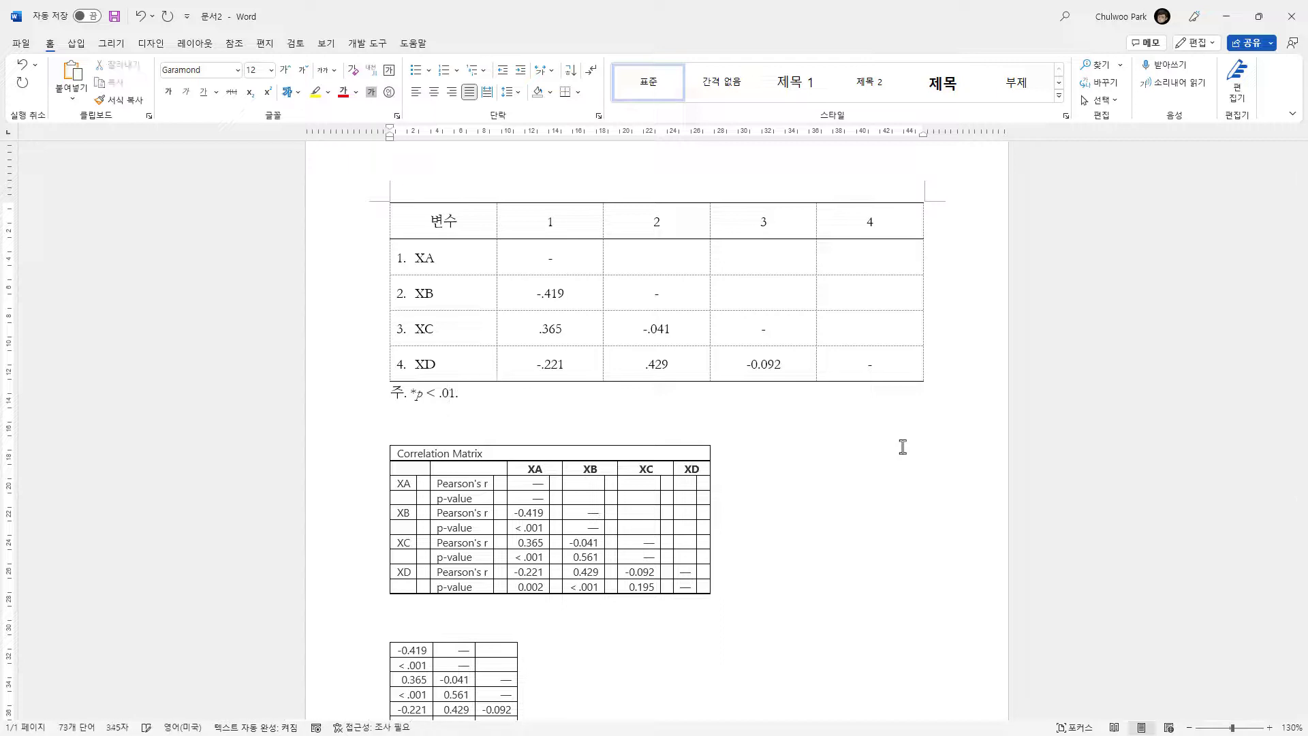
Add one asterisk after each significant correlation: -.419, .365, -.221 and .429
{"action": "key", "text": "Up"}
{"action": "key", "text": "Up"}
{"action": "key", "text": "Up"}
{"action": "key", "text": "Right"}
{"action": "key", "text": "Right"}
{"action": "key", "text": "Right"}
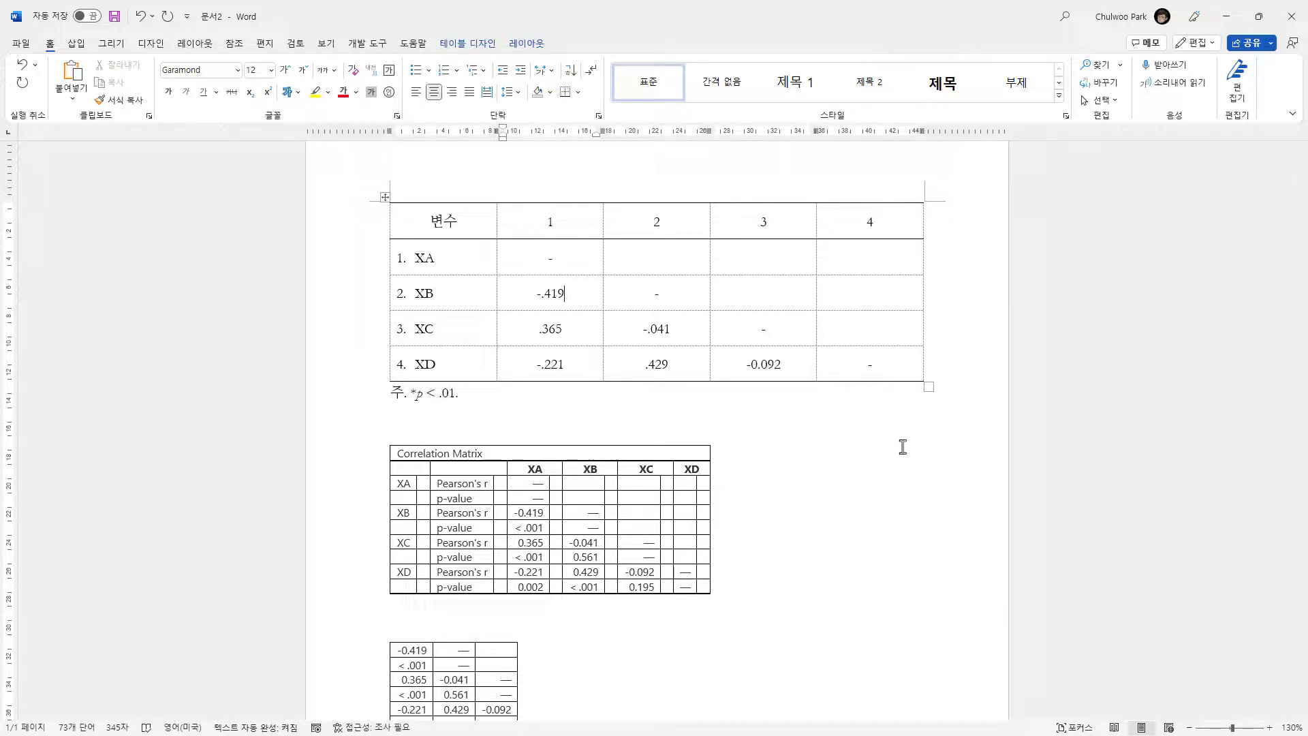
{"action": "type", "text": "**"}
{"action": "key", "text": "Down"}
{"action": "type", "text": "*"}
{"action": "key", "text": "Right"}
{"action": "key", "text": "Right"}
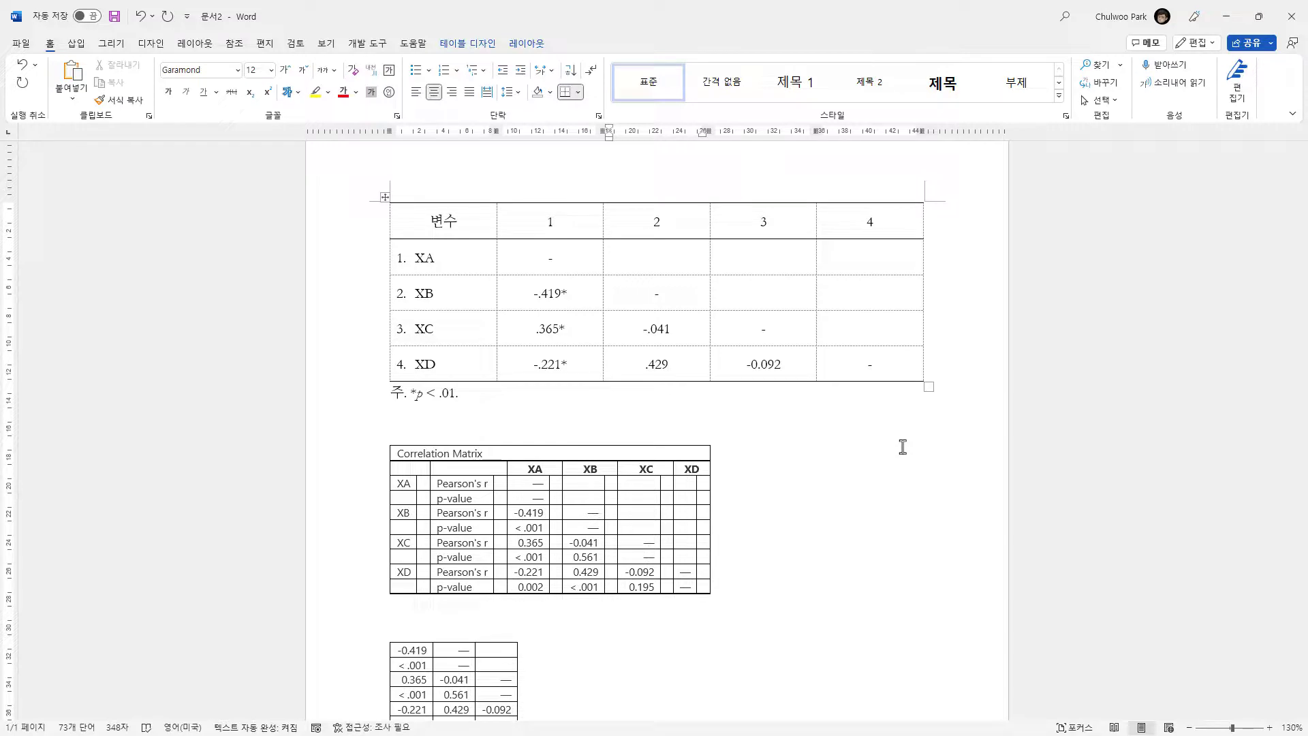
{"action": "type", "text": "*"}
Format the asterisk after .429 as superscript
{"action": "key", "text": "shift+Right"}
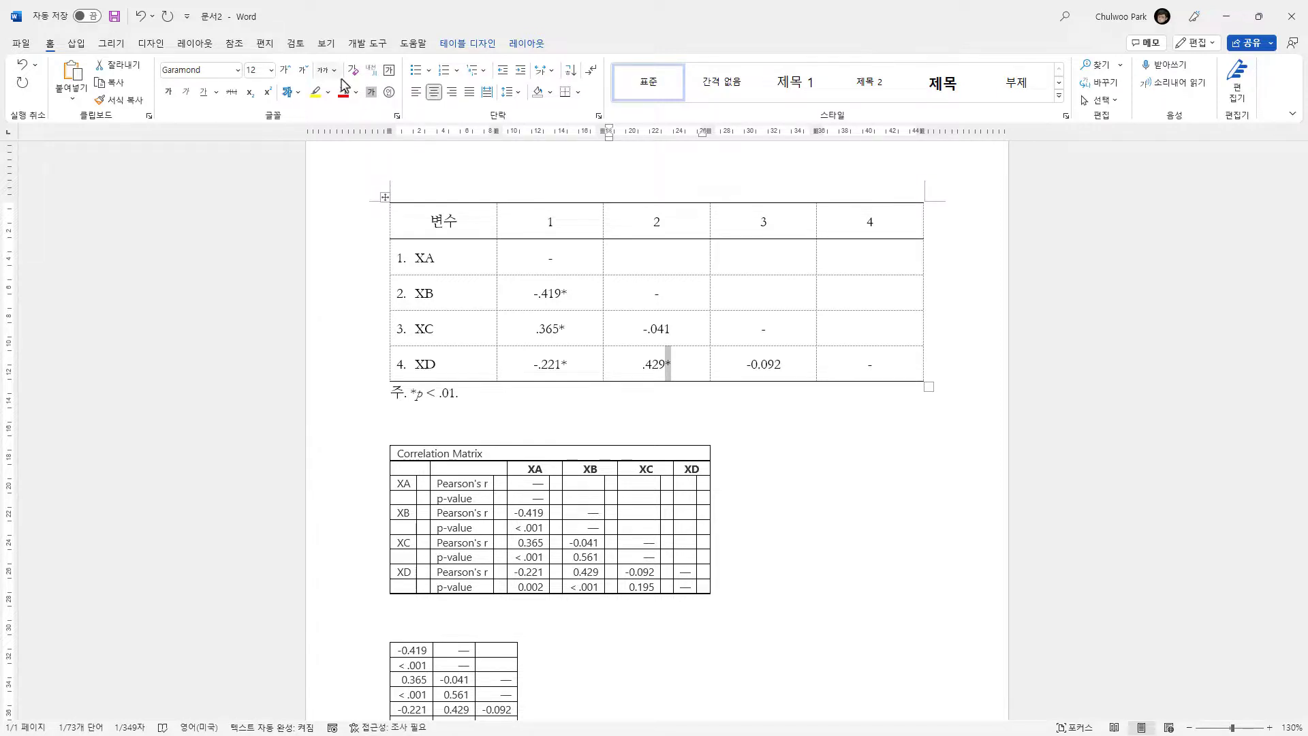
{"action": "left_click", "coordinate": [397, 116]}
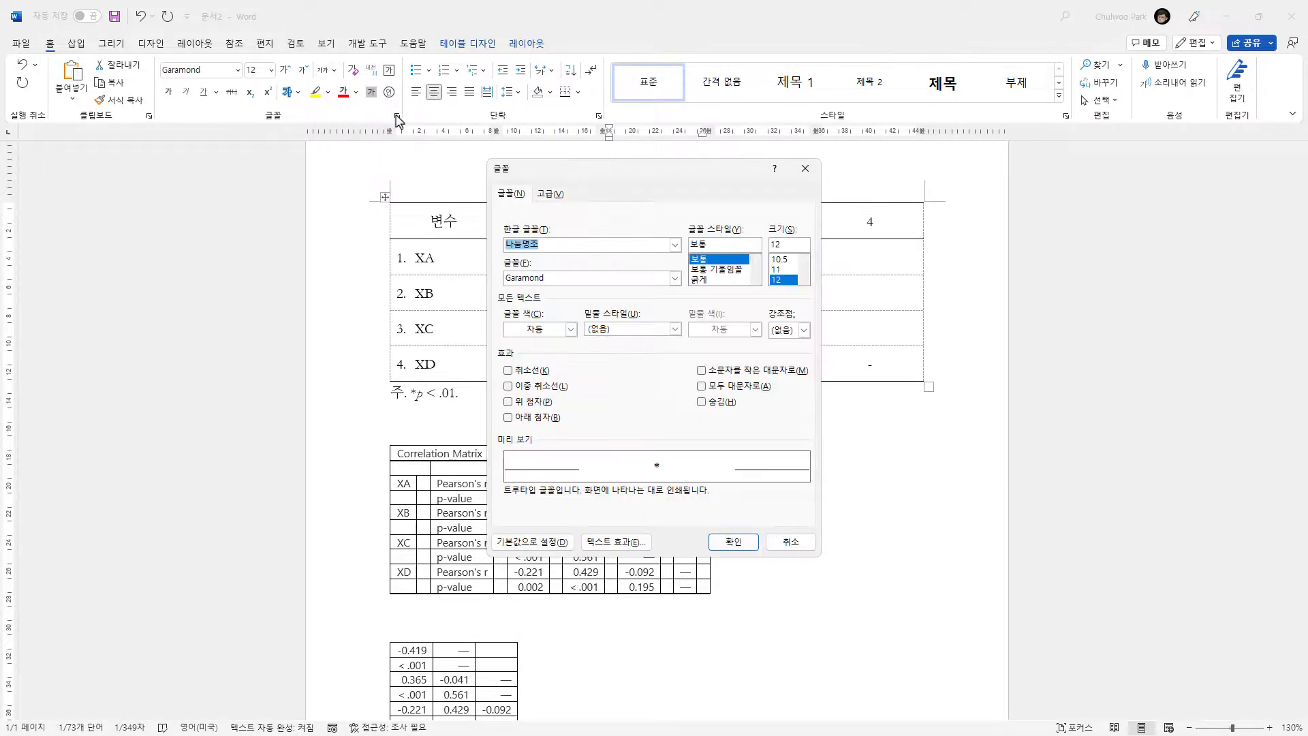
{"action": "left_click", "coordinate": [542, 407]}
{"action": "left_click", "coordinate": [743, 543]}
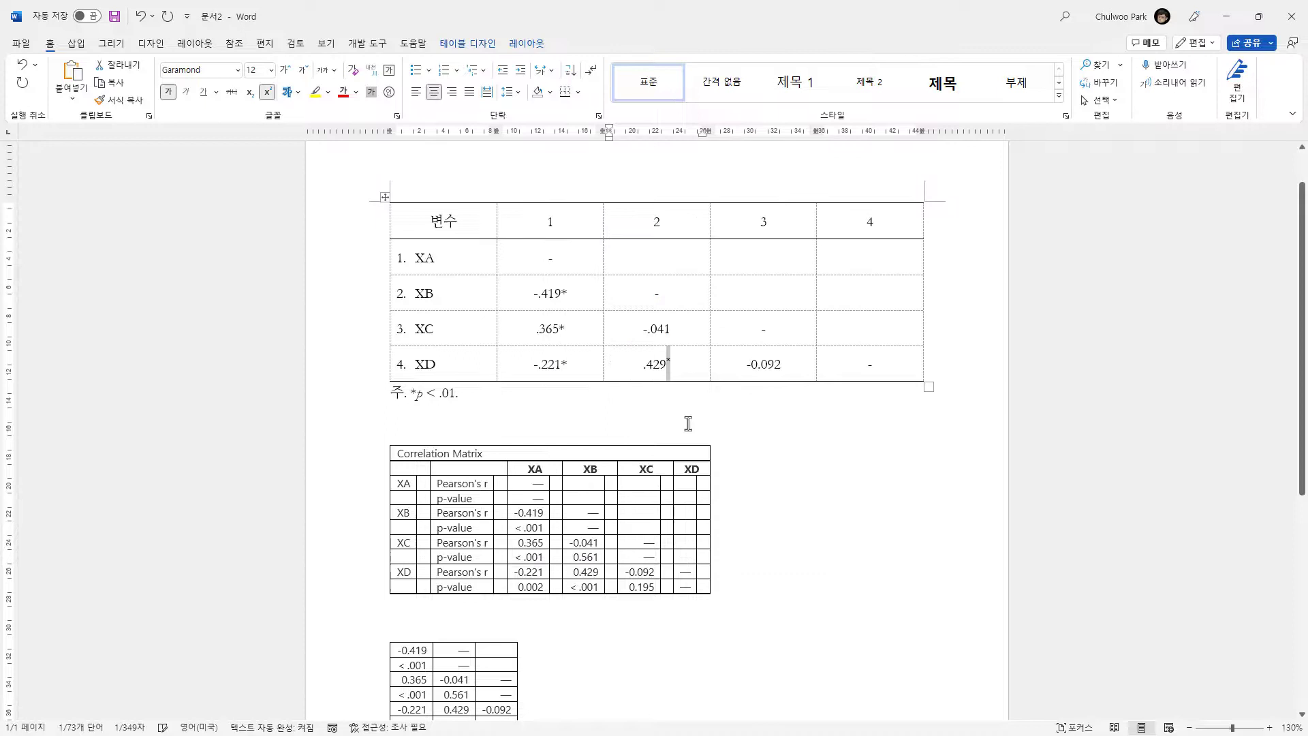
Copy the superscript asterisk's formatting from .429 to the asterisks after -.221, .365 and -.419
{"action": "left_click", "coordinate": [685, 366]}
{"action": "key", "text": "Left"}
{"action": "key", "text": "shift+Right"}
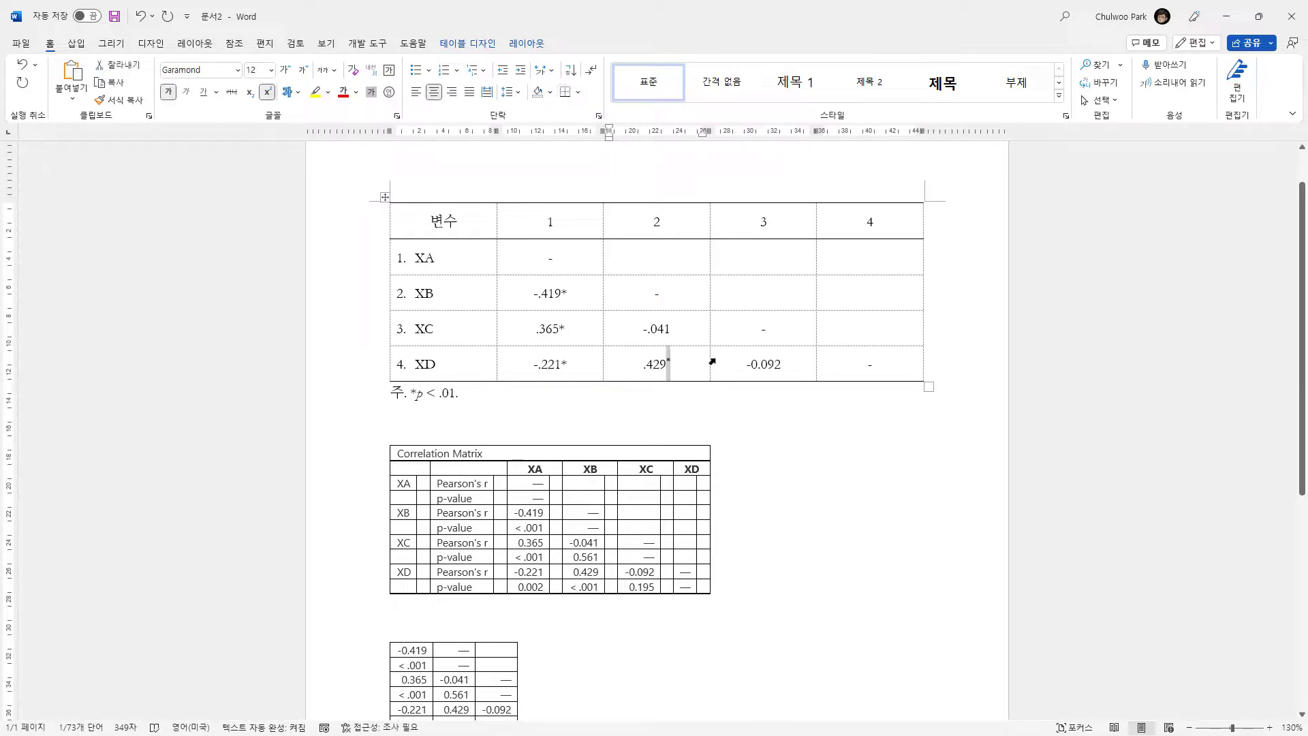
{"action": "key", "text": "ctrl+c"}
{"action": "key", "text": "Left"}
{"action": "key", "text": "Left"}
{"action": "key", "text": "Left"}
{"action": "key", "text": "Left"}
{"action": "key", "text": "shift+Right"}
{"action": "key", "text": "ctrl+shift+v"}
{"action": "key", "text": "Up"}
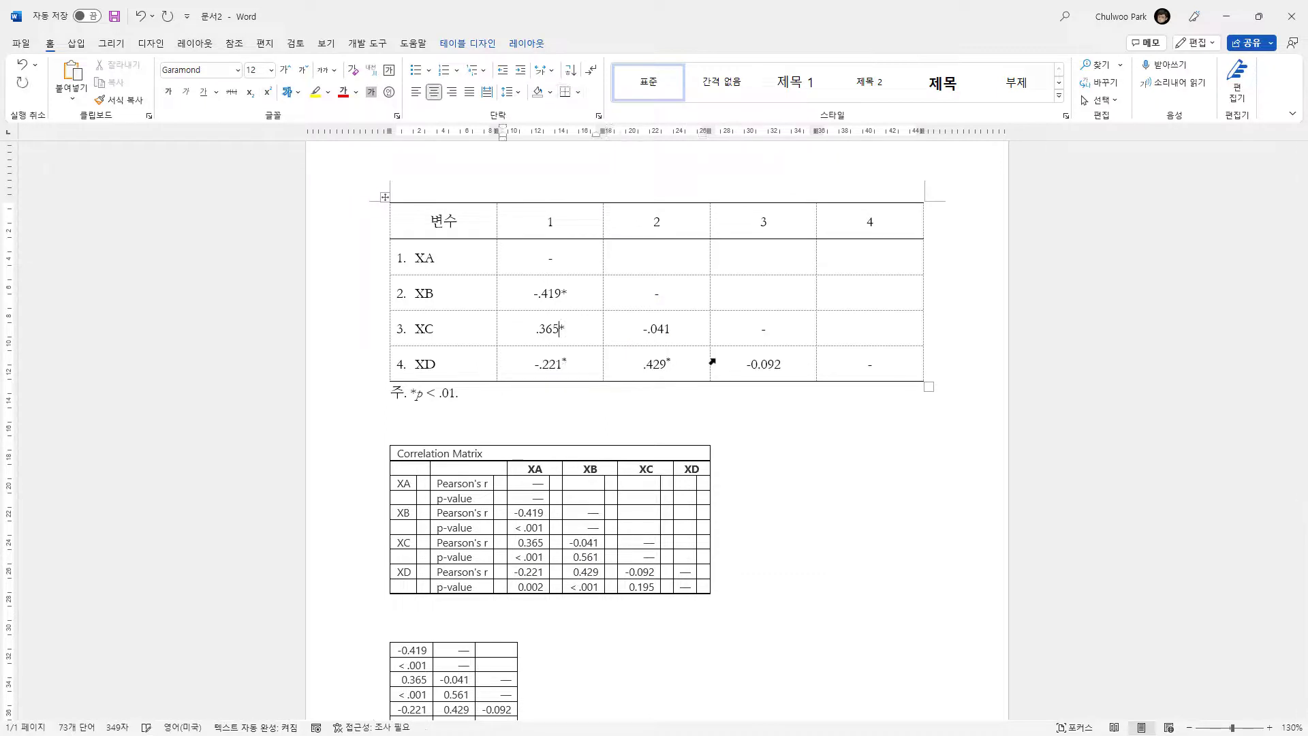
{"action": "key", "text": "shift+Right"}
{"action": "key", "text": "ctrl+shift+v"}
{"action": "key", "text": "Up"}
{"action": "key", "text": "shift+Right"}
{"action": "key", "text": "ctrl+shift+v"}
{"action": "key", "text": "Right"}
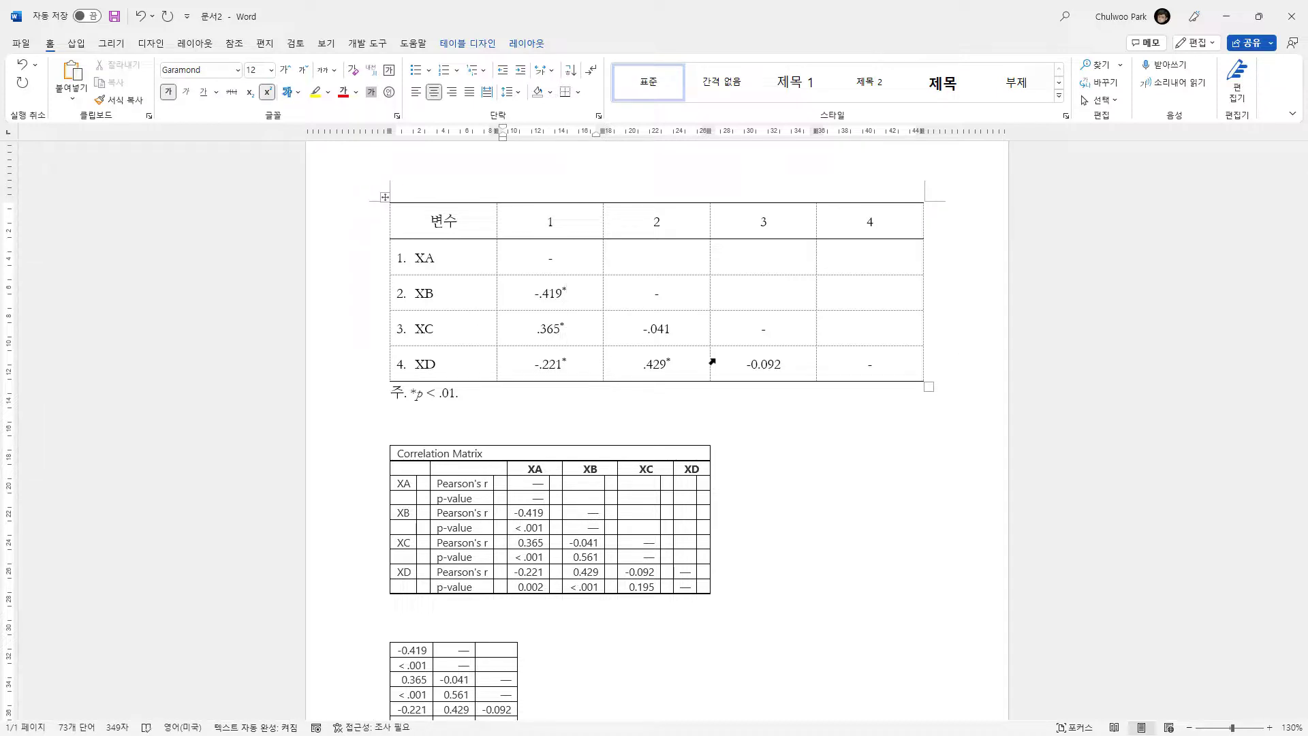
Turn off the display of table gridlines in the document
{"action": "left_click", "coordinate": [739, 496]}
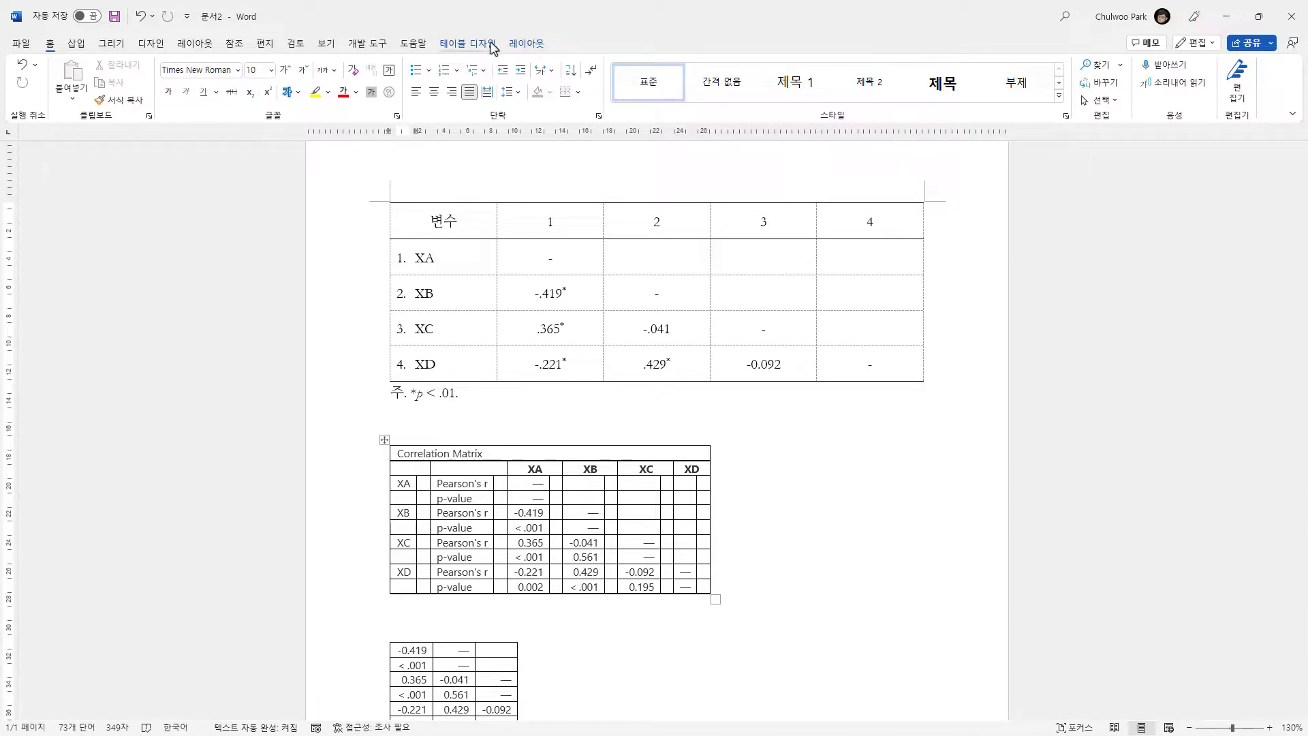
{"action": "left_click", "coordinate": [526, 44]}
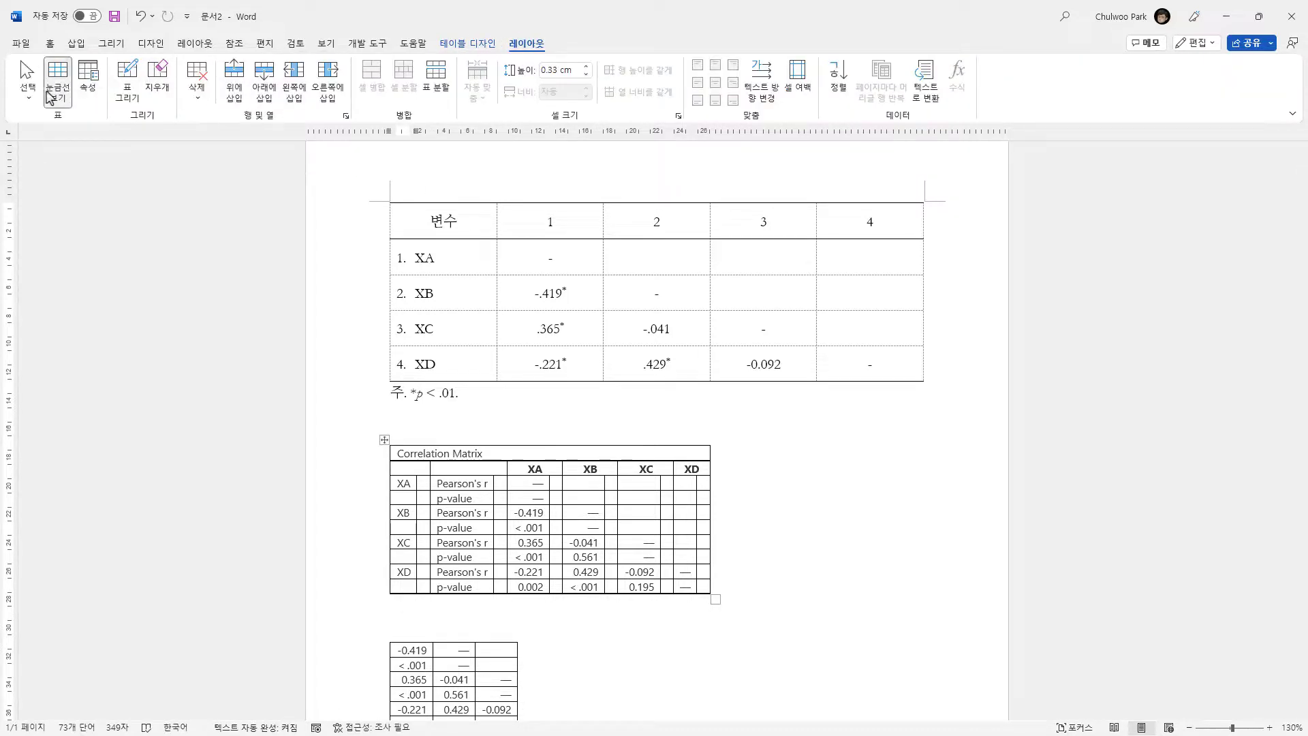
{"action": "left_click", "coordinate": [60, 98]}
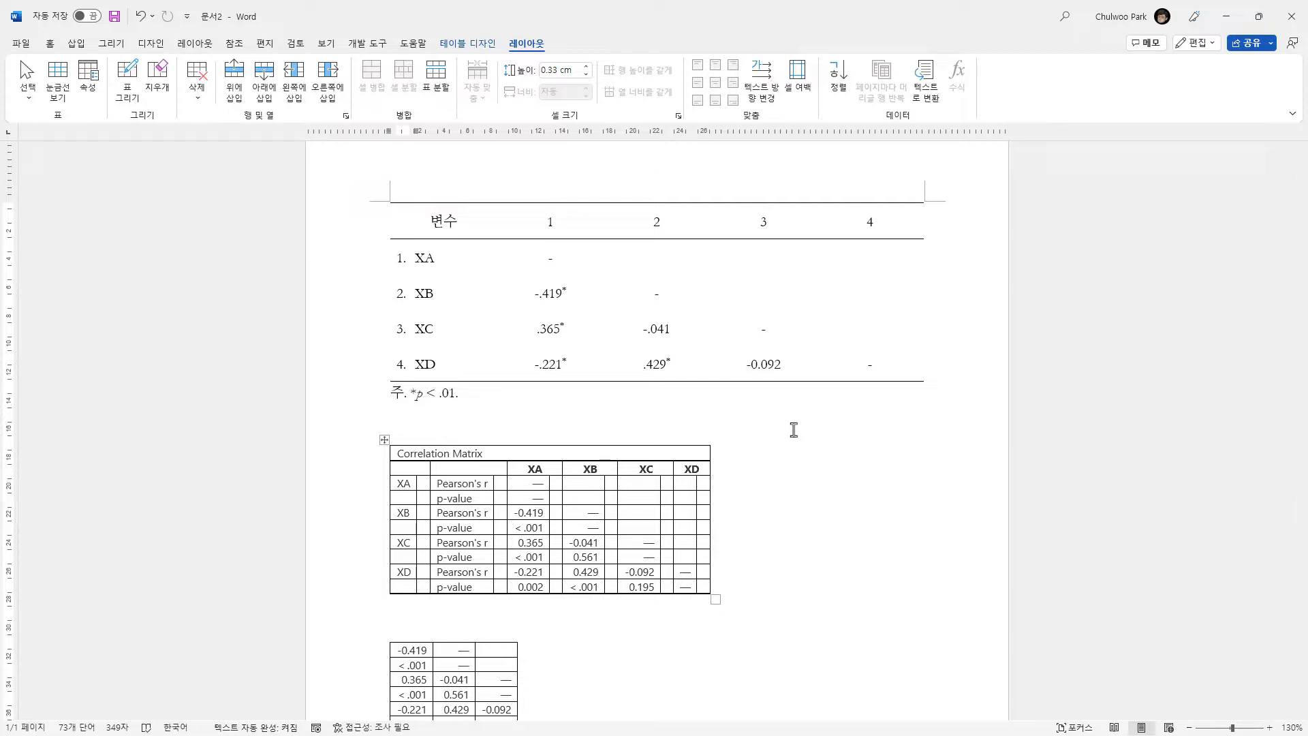
Switch to jamovi and open the Linear Regression analysis containing the model coefficients and collinearity statistics
{"action": "key", "text": "alt+Tab"}
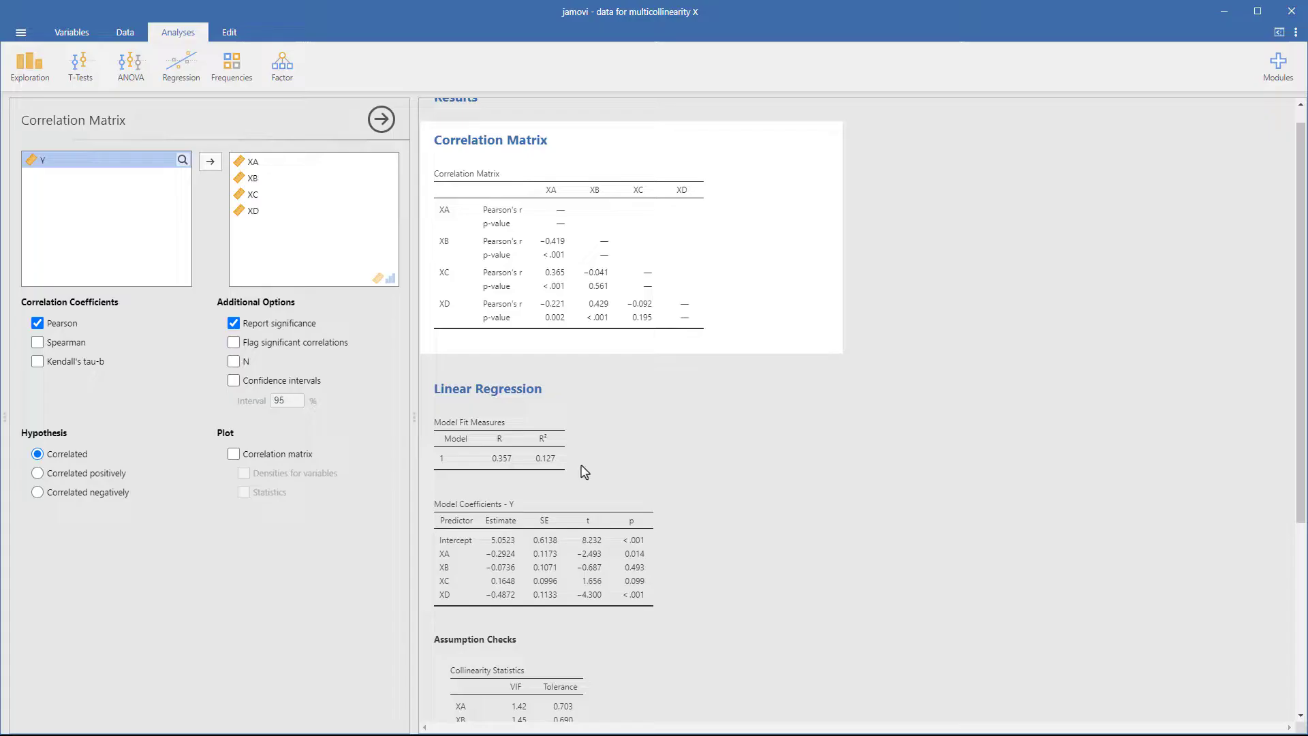
{"action": "scroll", "coordinate": [628, 447], "scroll_direction": "down", "scroll_amount": 3}
{"action": "left_click", "coordinate": [481, 356]}
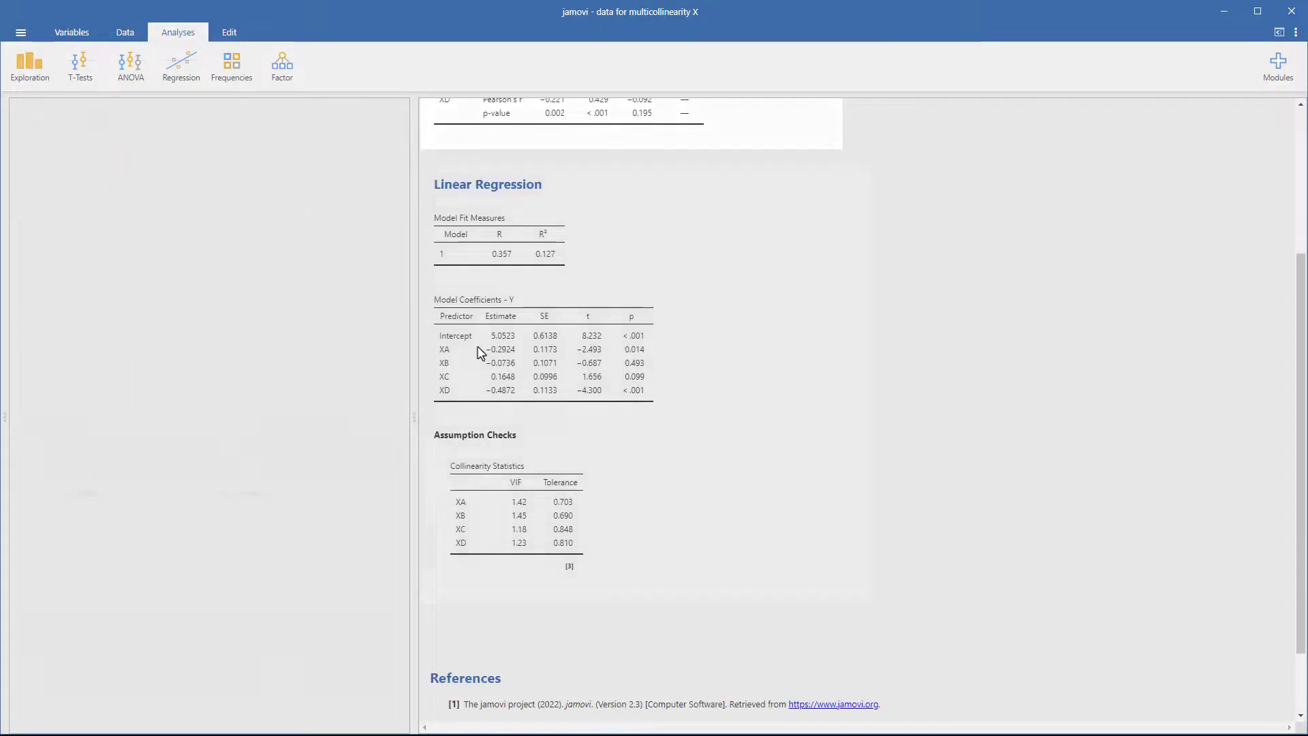